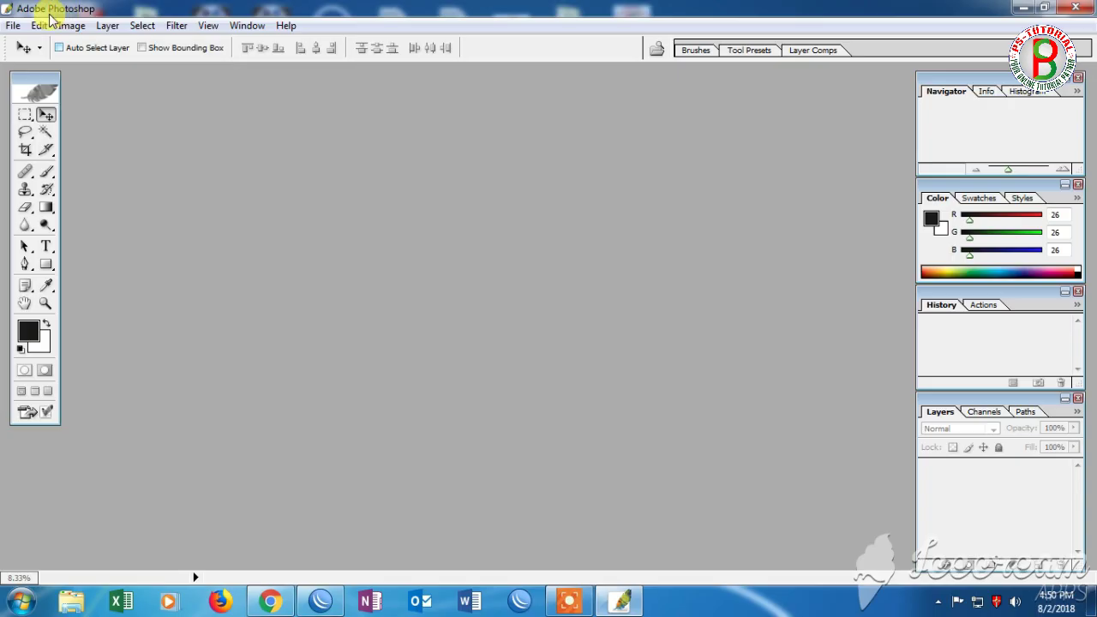
Step: Bring up Photoshop's File menu after the intro title card
{"action": "left_click", "coordinate": [12, 25]}
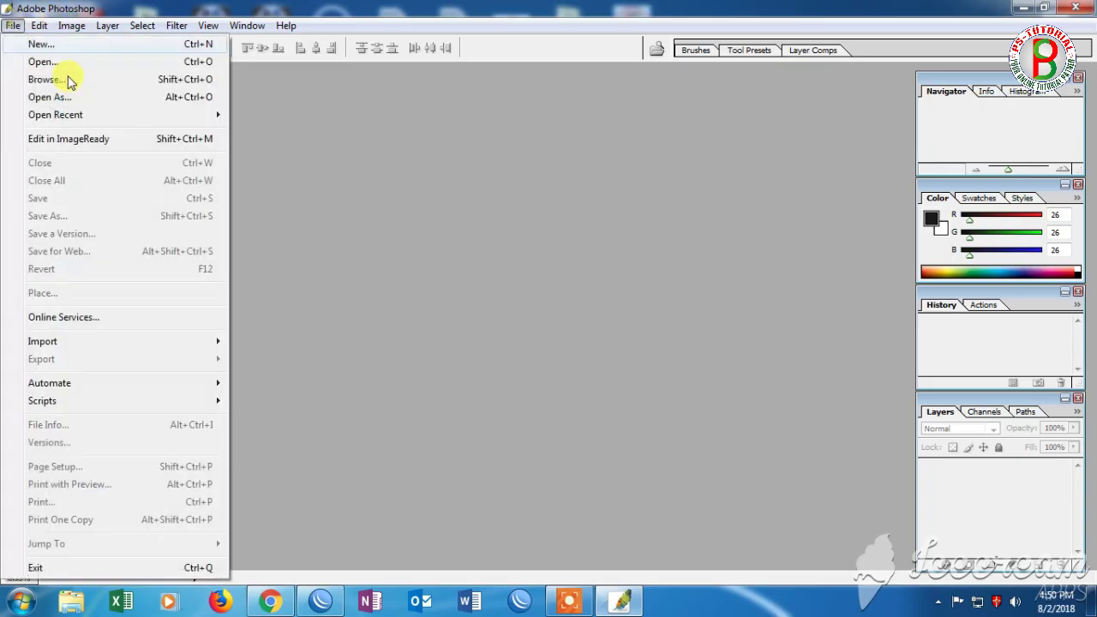
Step: Create a new white document, 851 × 315 px at 300 pixels/inch
{"action": "left_click", "coordinate": [41, 45]}
{"action": "type", "text": "851"}
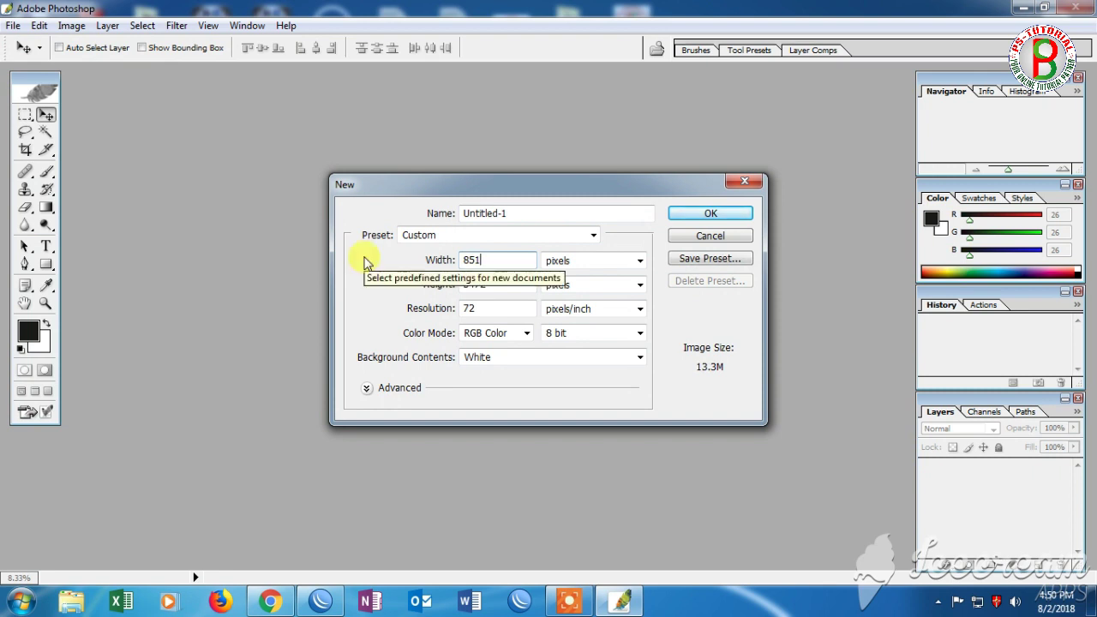
{"action": "key", "text": "Tab"}
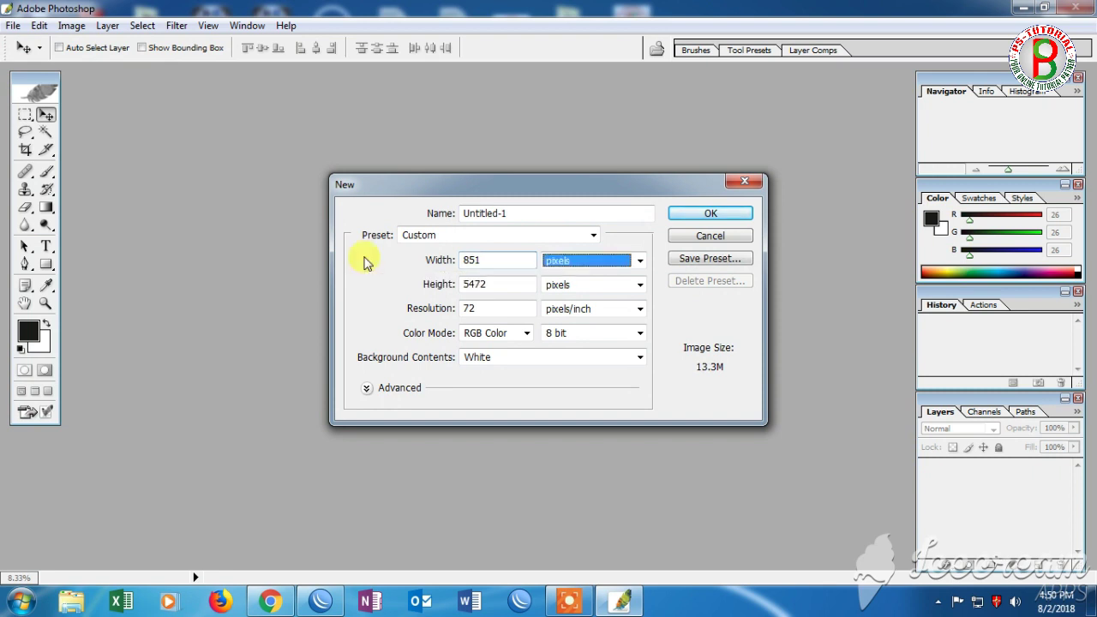
{"action": "key", "text": "Tab"}
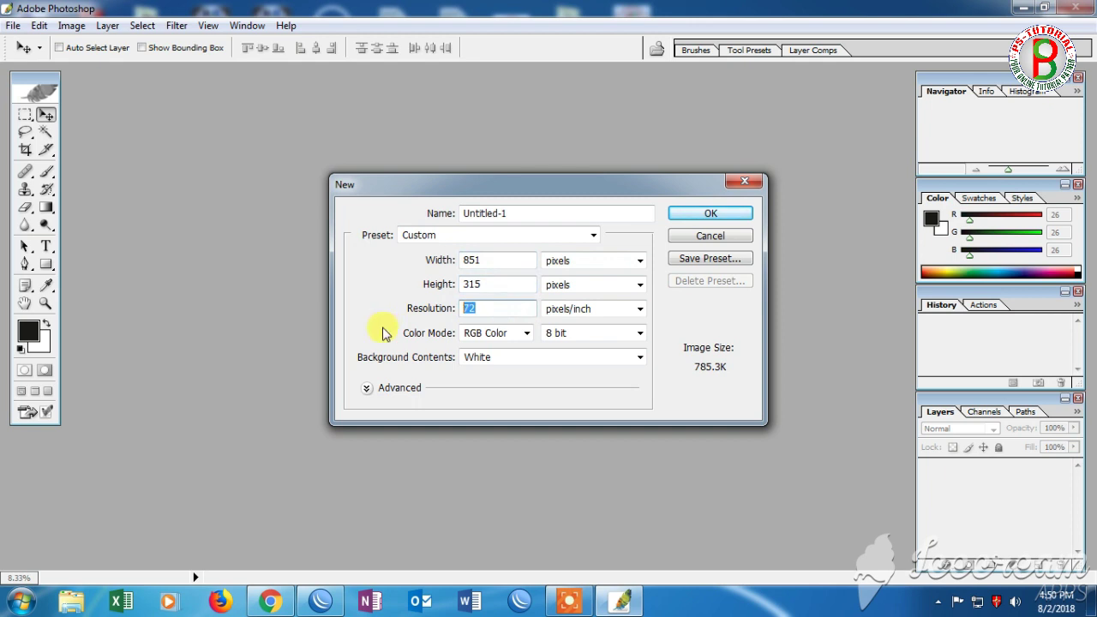
{"action": "left_click", "coordinate": [705, 215]}
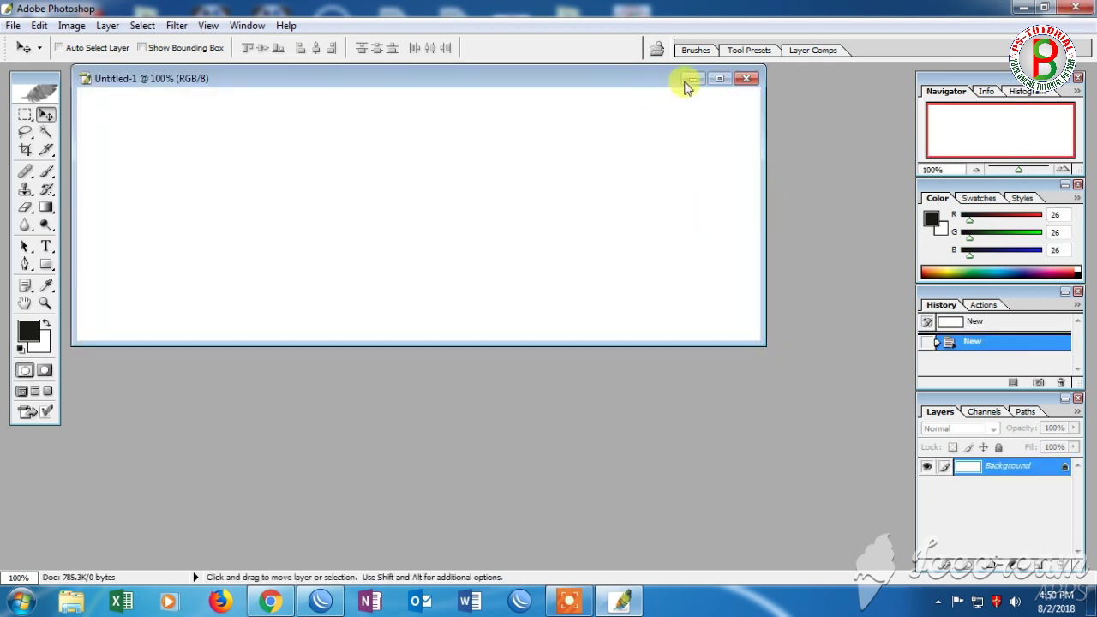
Step: Maximize the document window and add a new Layer 1
{"action": "left_click", "coordinate": [721, 79]}
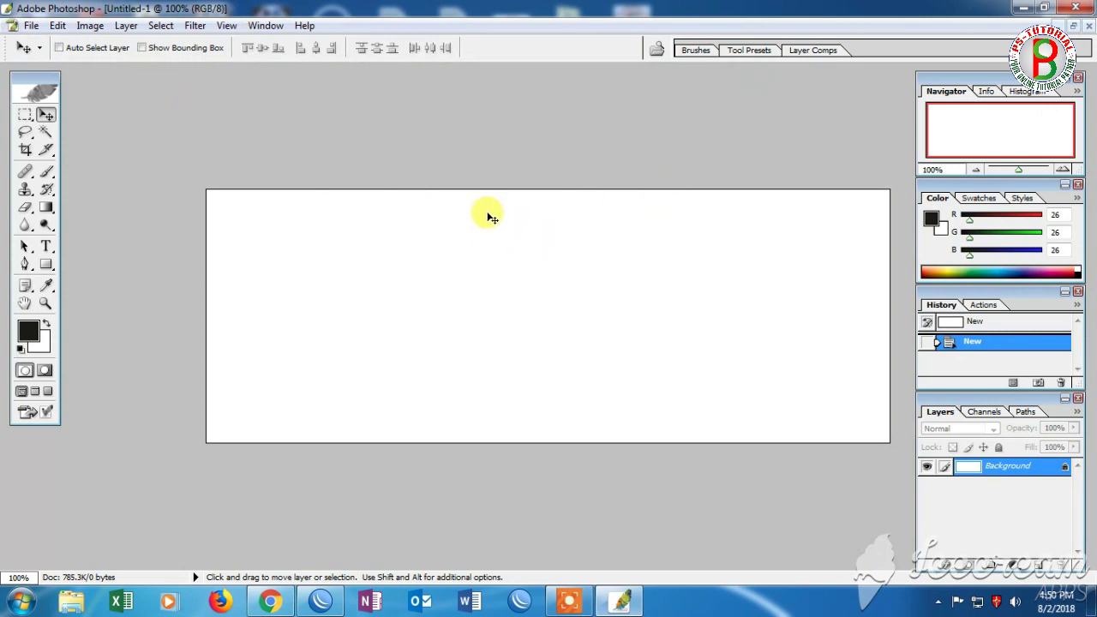
{"action": "left_click", "coordinate": [58, 26]}
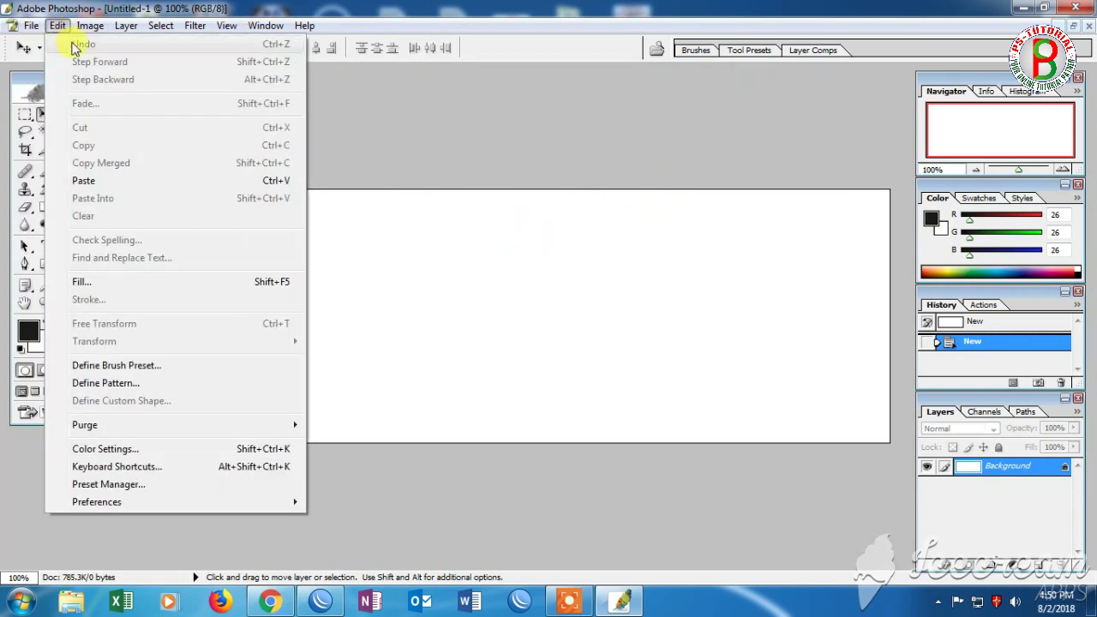
{"action": "left_click", "coordinate": [100, 283]}
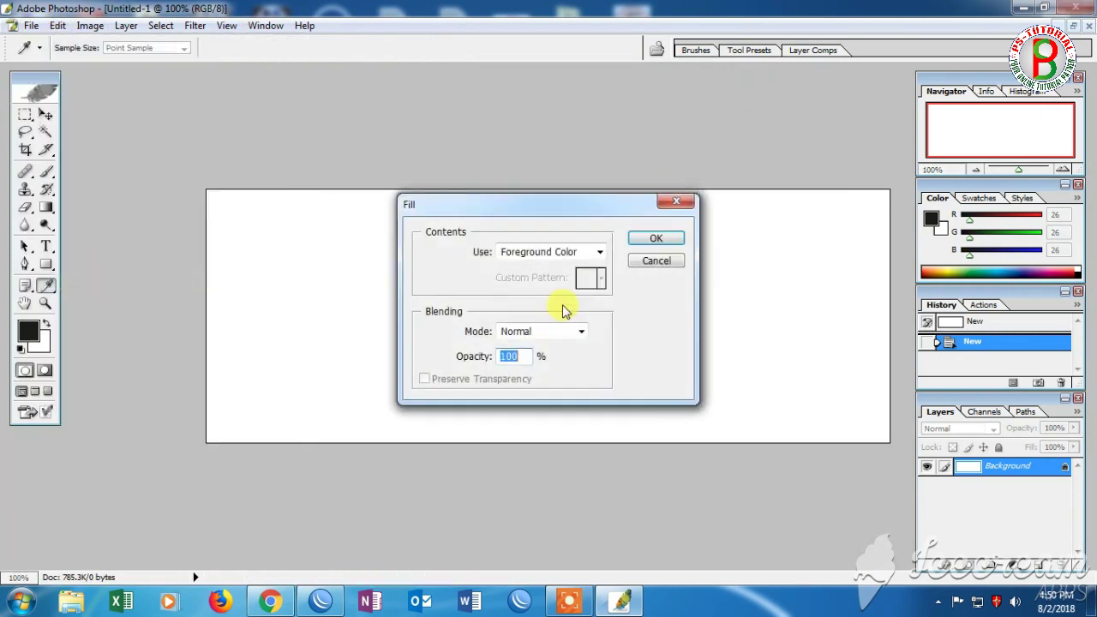
{"action": "left_click", "coordinate": [665, 262]}
{"action": "key", "text": "v"}
{"action": "key", "text": "ctrl+shift+alt+n"}
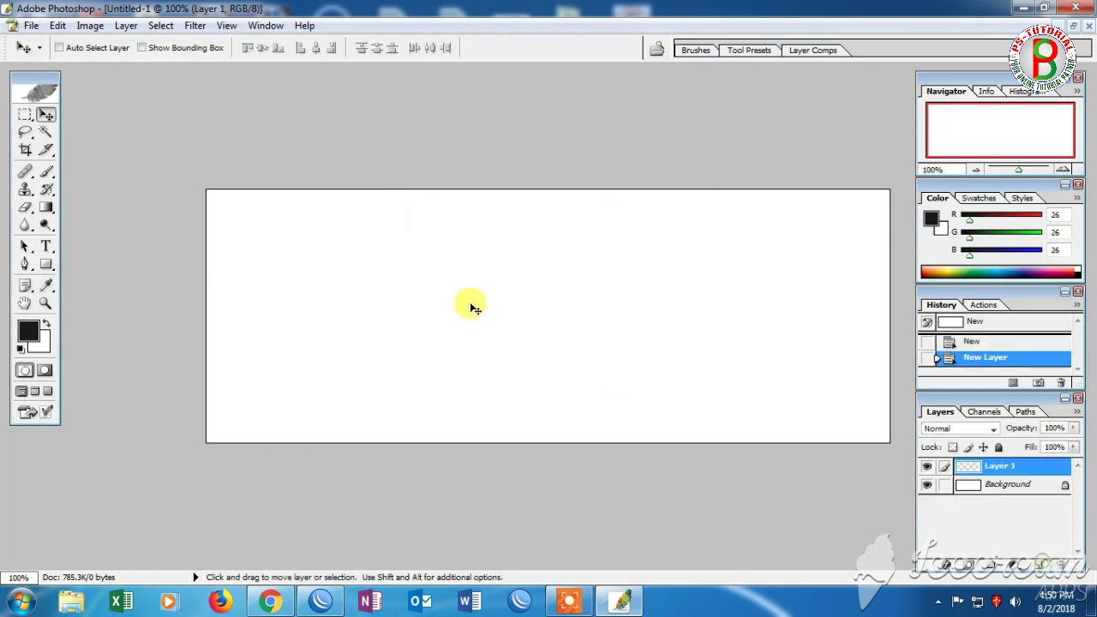
Step: Fill Layer 1 with the dark gray foreground colour (RGB 26, 26, 26) and add empty Layer 2
{"action": "left_click", "coordinate": [57, 25]}
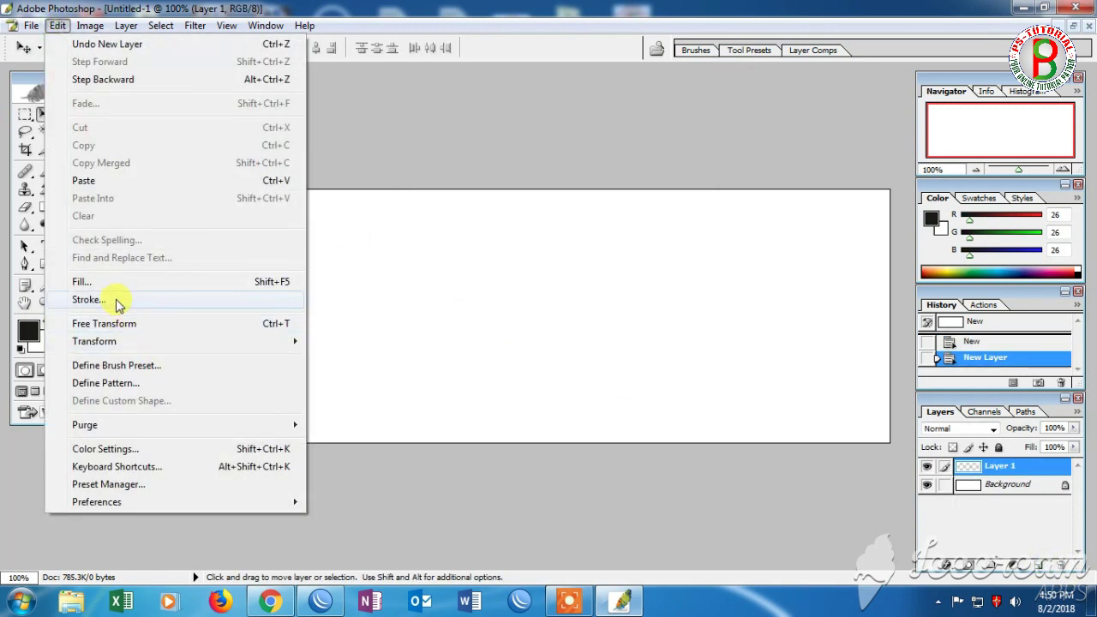
{"action": "left_click", "coordinate": [94, 282]}
{"action": "left_click", "coordinate": [549, 252]}
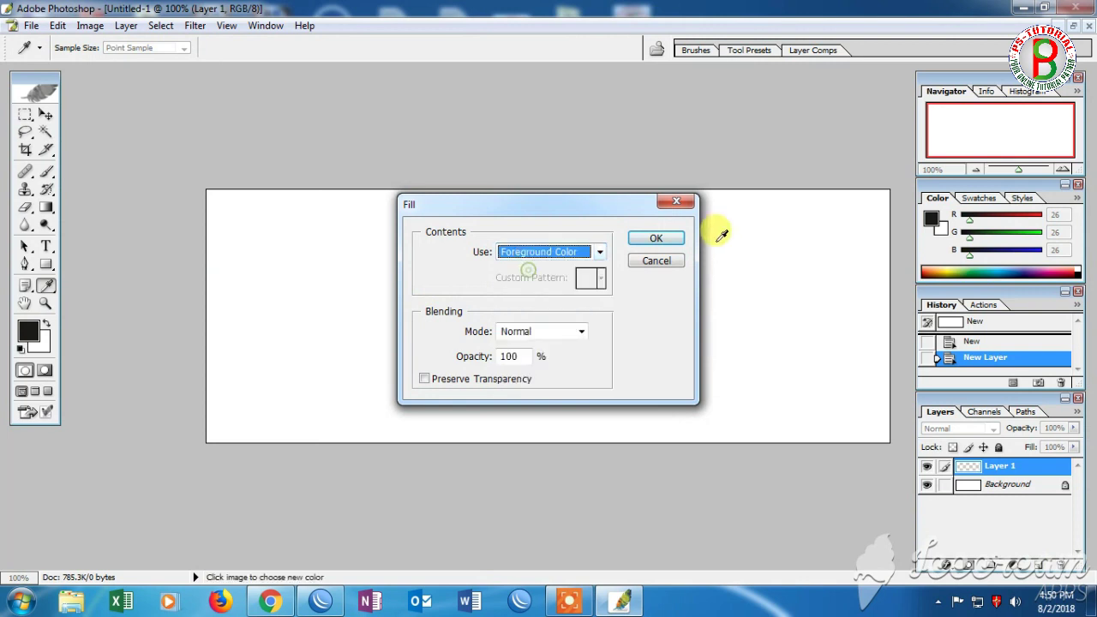
{"action": "left_click", "coordinate": [656, 239]}
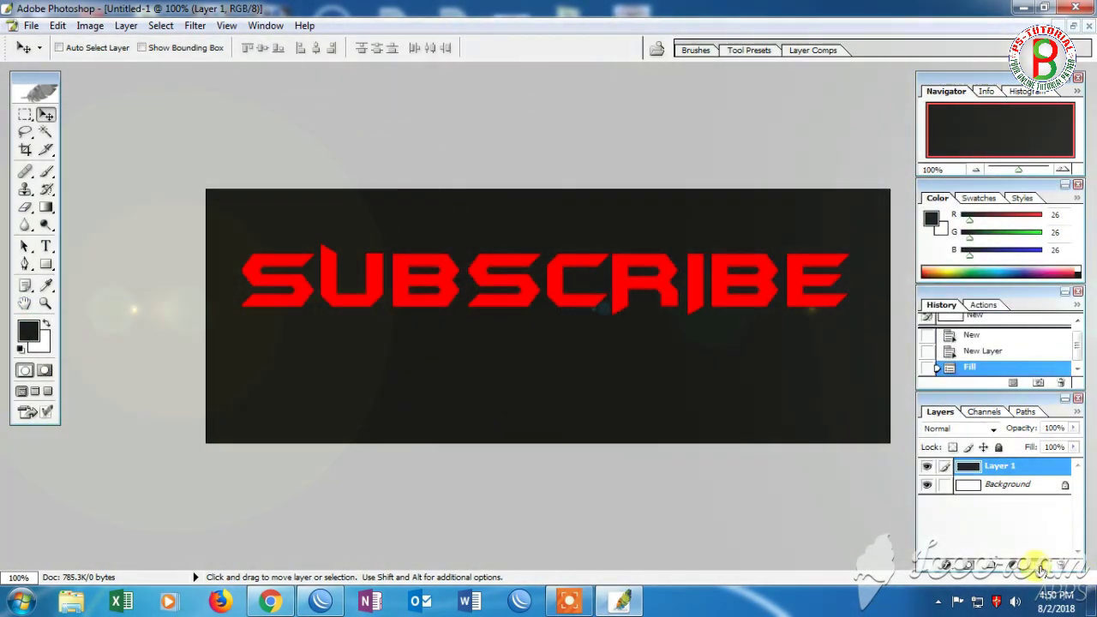
{"action": "left_click", "coordinate": [1041, 567]}
{"action": "left_click", "coordinate": [24, 114]}
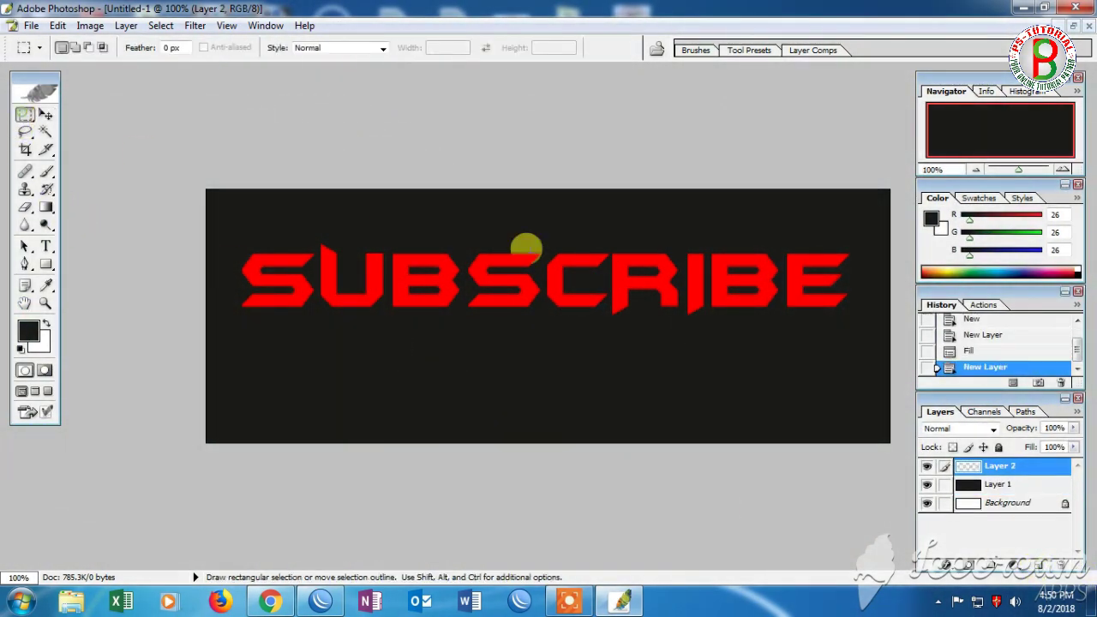
Step: Select a tall vertical strip through the centre of the canvas on Layer 2
{"action": "left_click_drag", "start_coordinate": [596, 439], "coordinate": [600, 444]}
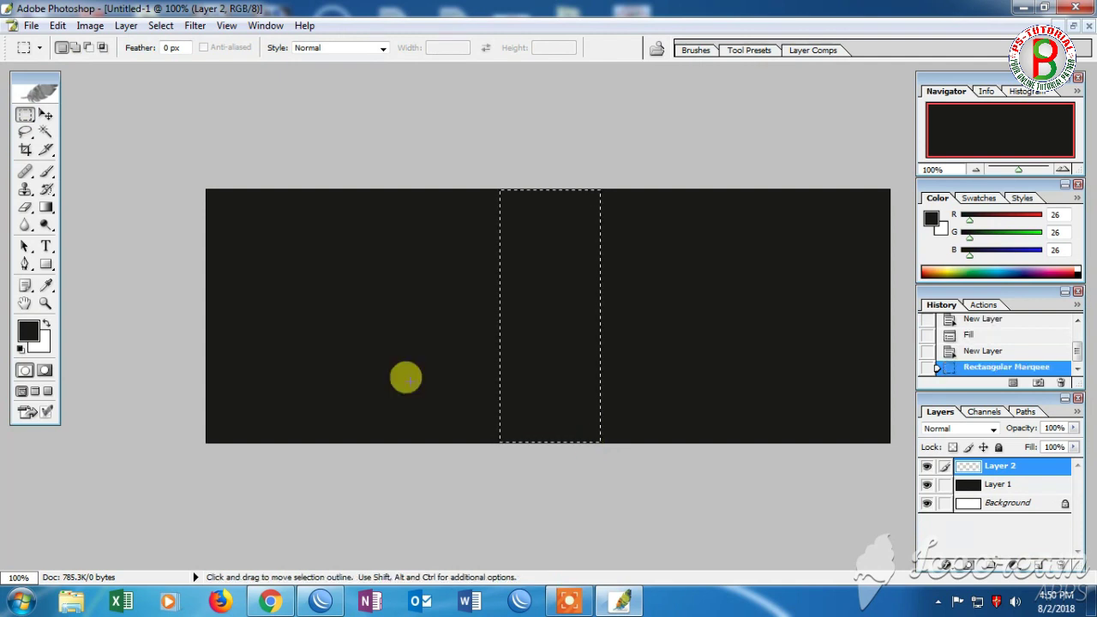
{"action": "right_click", "coordinate": [538, 233]}
{"action": "left_click", "coordinate": [540, 234]}
{"action": "key", "text": "ctrl"}
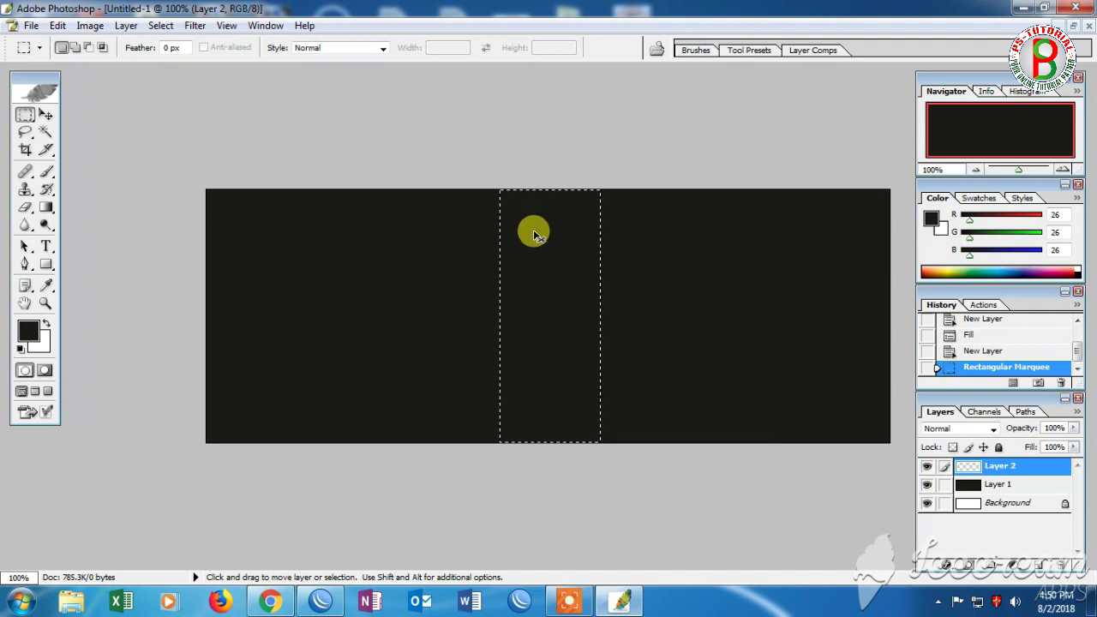
{"action": "key", "text": "ctrl+d"}
{"action": "key", "text": "ctrl+t"}
{"action": "left_click", "coordinate": [540, 239]}
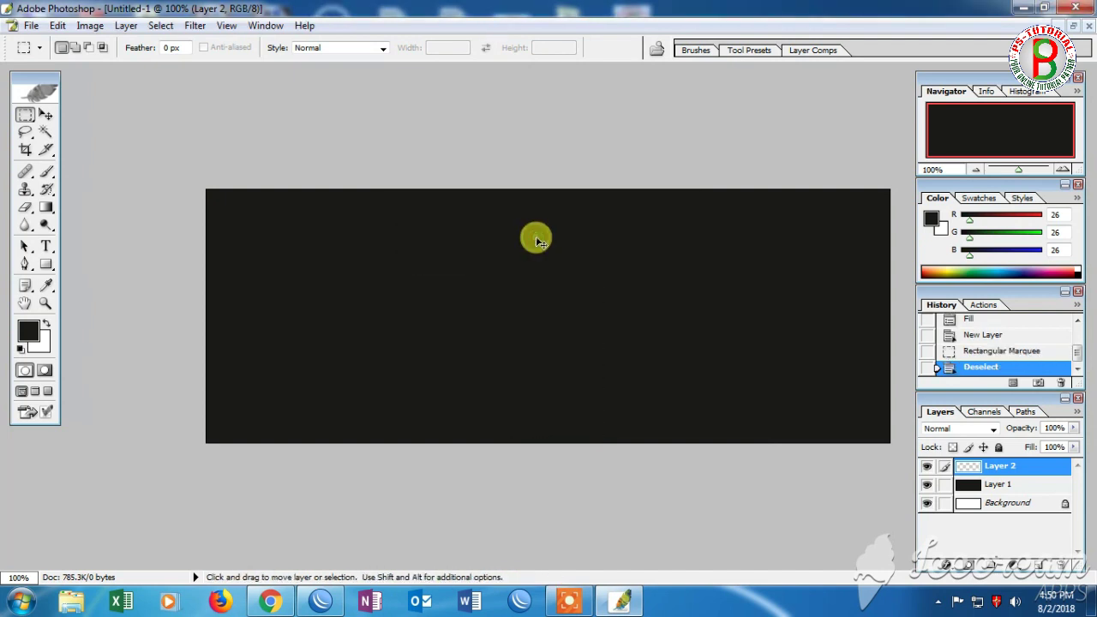
{"action": "key", "text": "ctrl+z"}
{"action": "key", "text": "ctrl+t"}
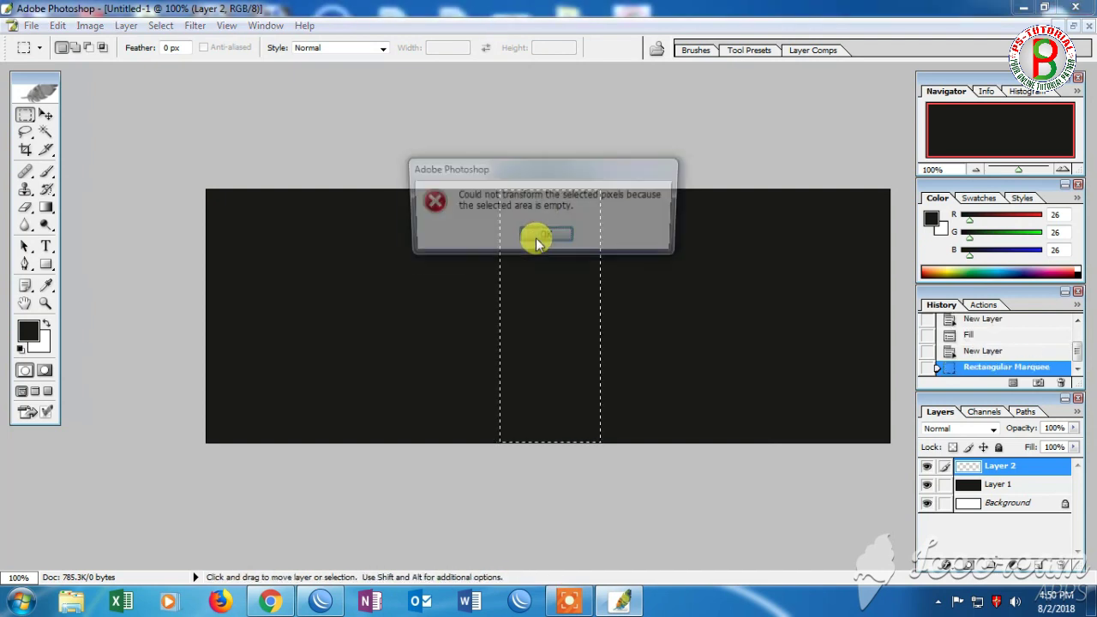
{"action": "left_click", "coordinate": [540, 239]}
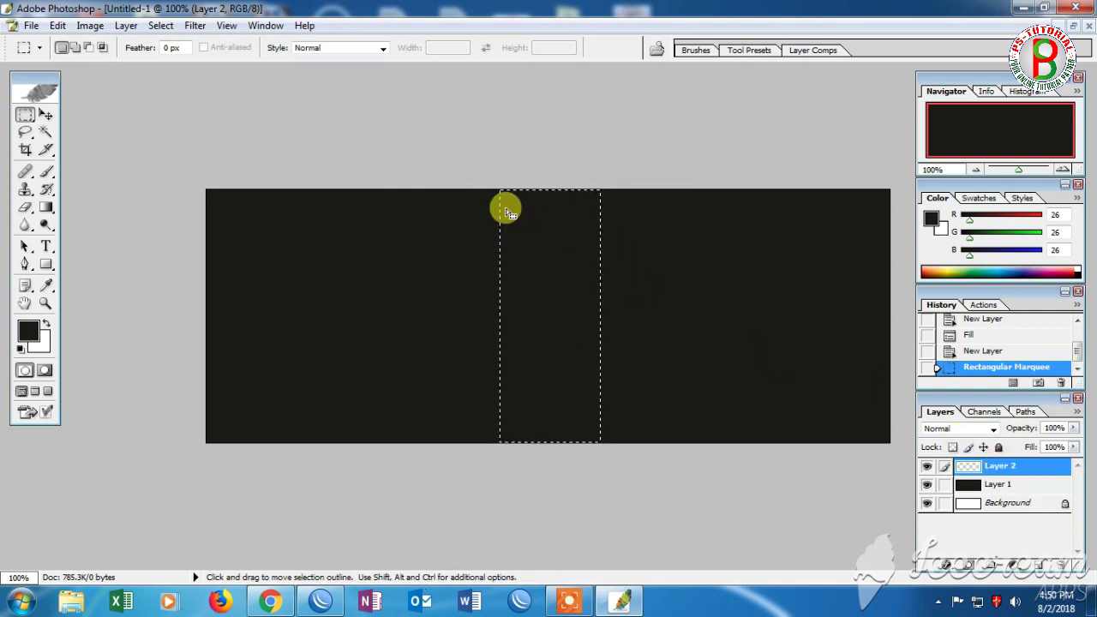
Step: Fill the strip with the white background colour and deselect
{"action": "left_click", "coordinate": [57, 24]}
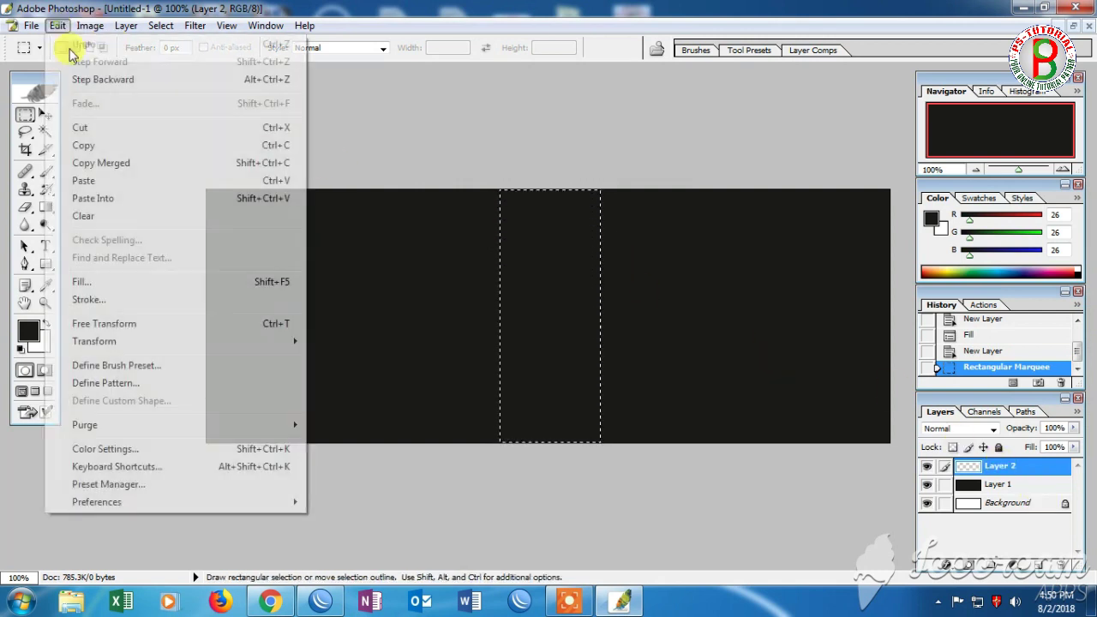
{"action": "left_click", "coordinate": [82, 281]}
{"action": "left_click", "coordinate": [526, 251]}
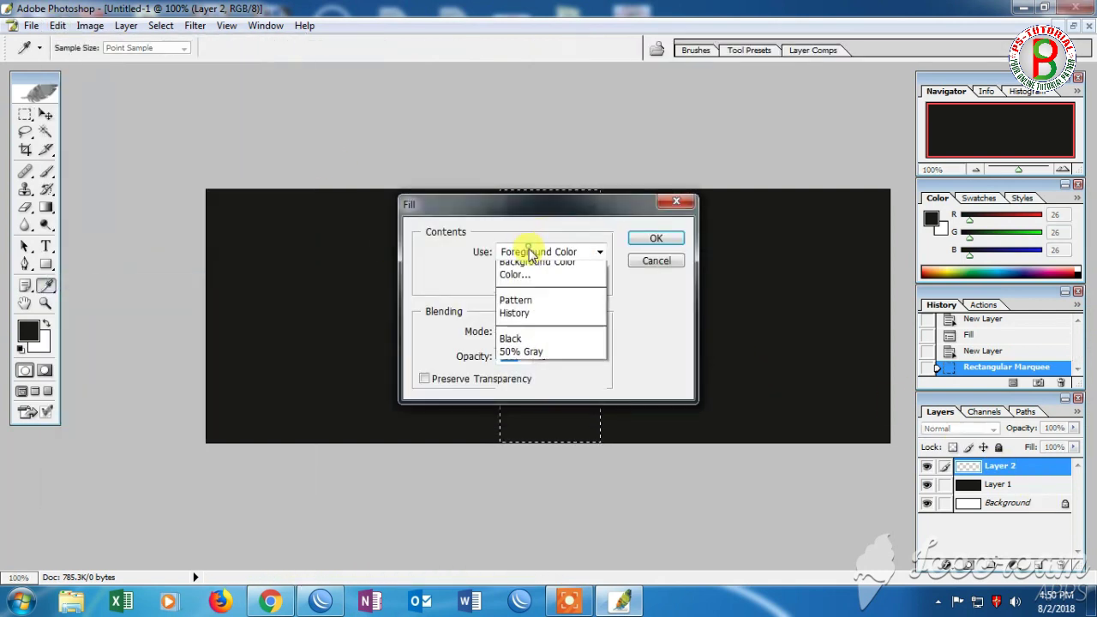
{"action": "left_click", "coordinate": [521, 279]}
{"action": "left_click", "coordinate": [656, 239]}
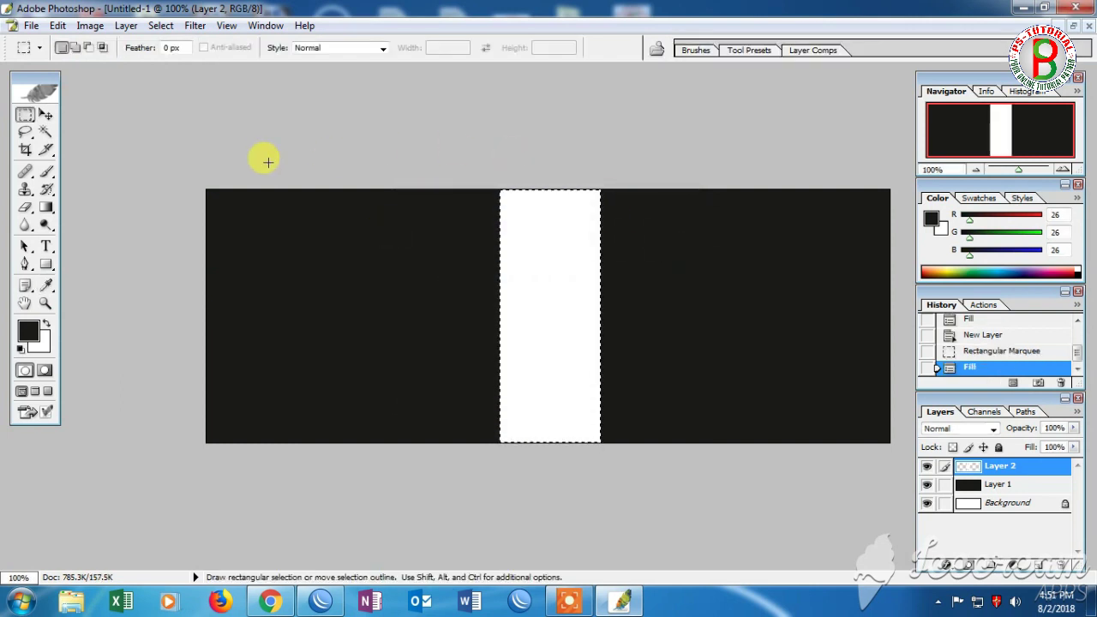
{"action": "key", "text": "ctrl+d"}
{"action": "key", "text": "ctrl+t"}
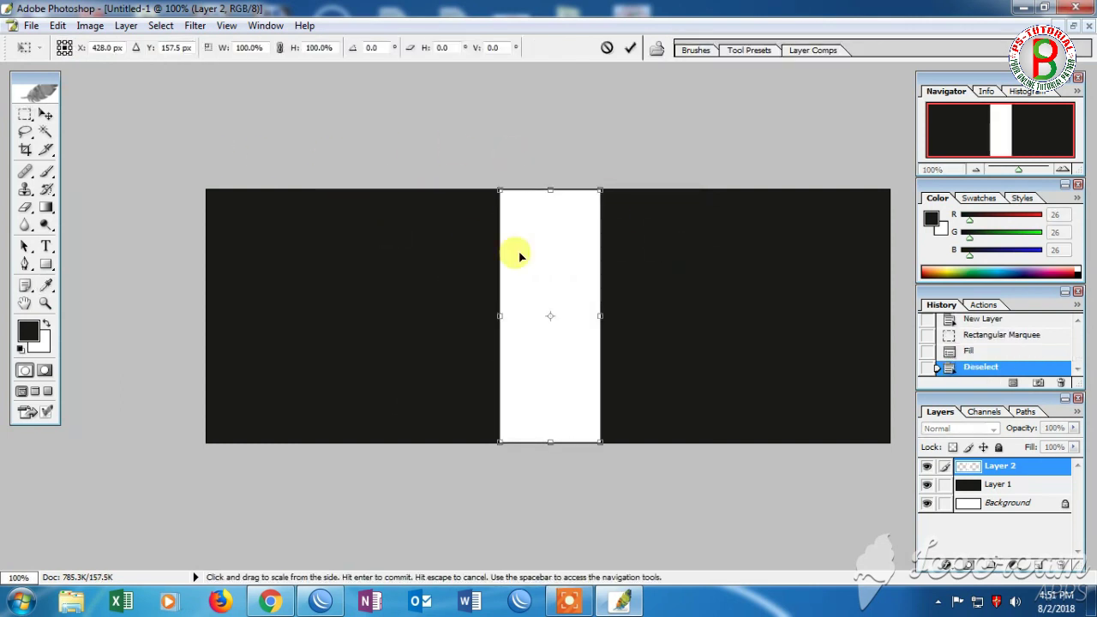
Step: Skew the strip's top edge to the right into a diagonal band and apply the transform
{"action": "right_click", "coordinate": [533, 220]}
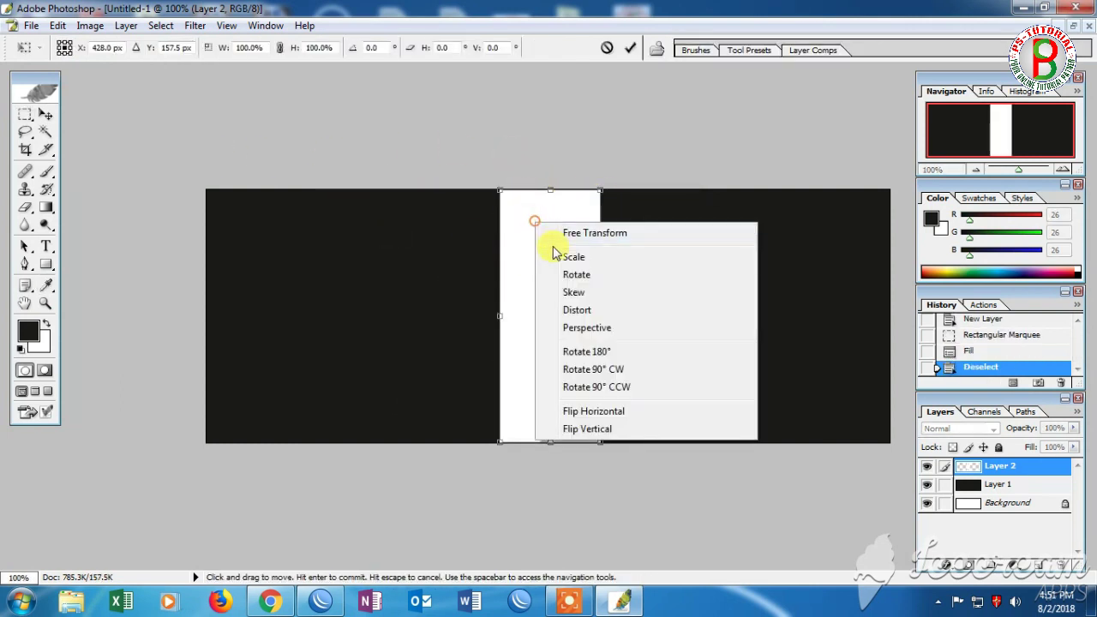
{"action": "left_click", "coordinate": [574, 293]}
{"action": "left_click_drag", "start_coordinate": [551, 192], "coordinate": [714, 212]}
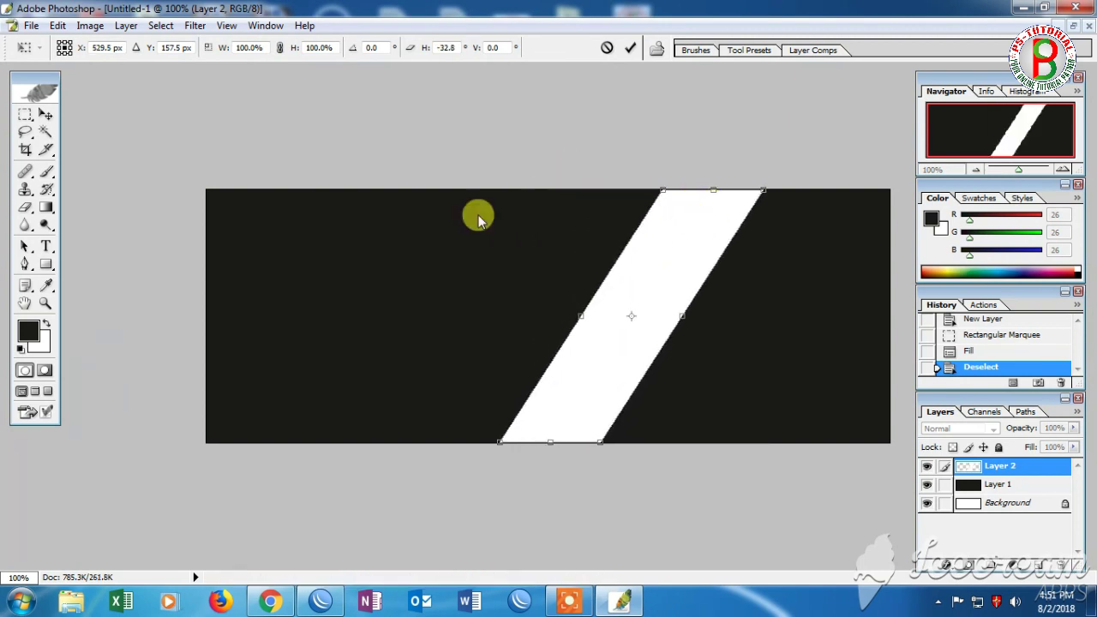
{"action": "left_click", "coordinate": [44, 117]}
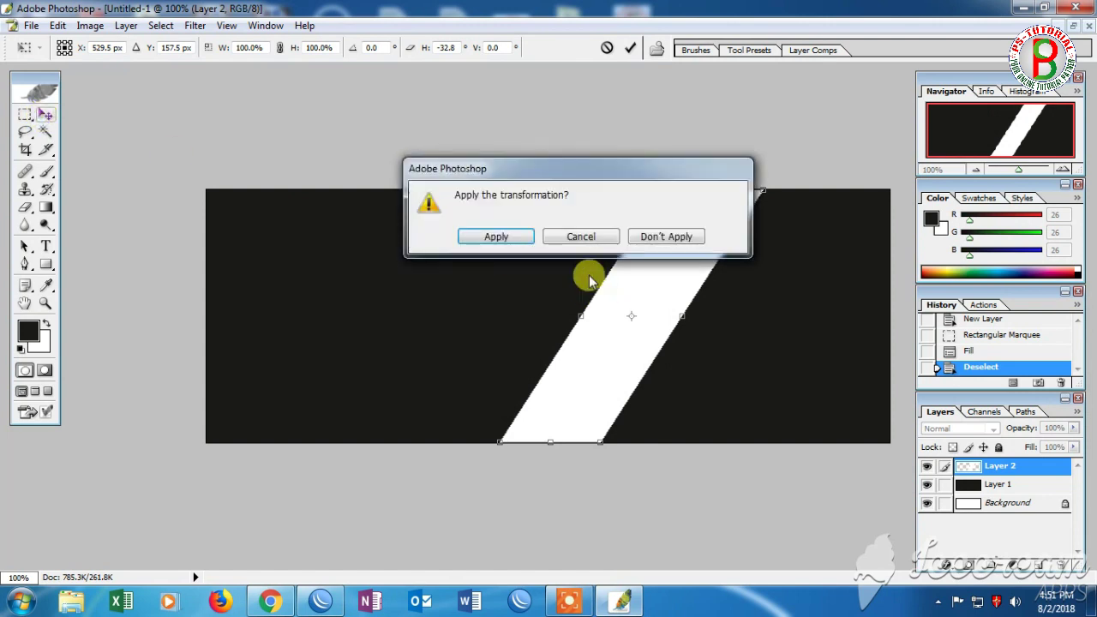
{"action": "left_click", "coordinate": [580, 239]}
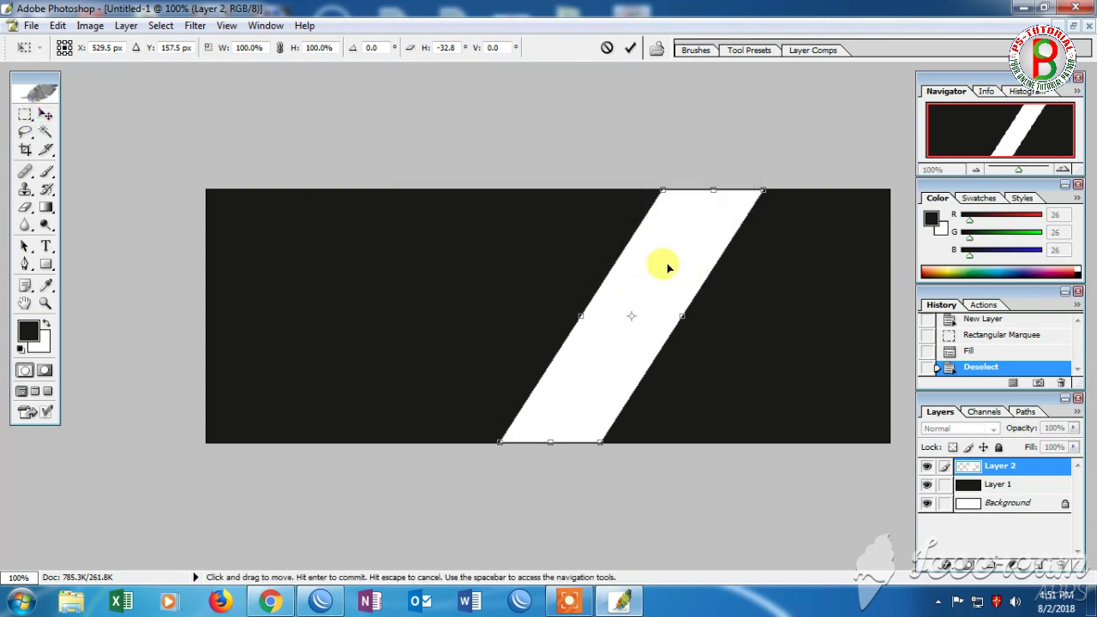
{"action": "key", "text": "Return"}
{"action": "left_click", "coordinate": [46, 117]}
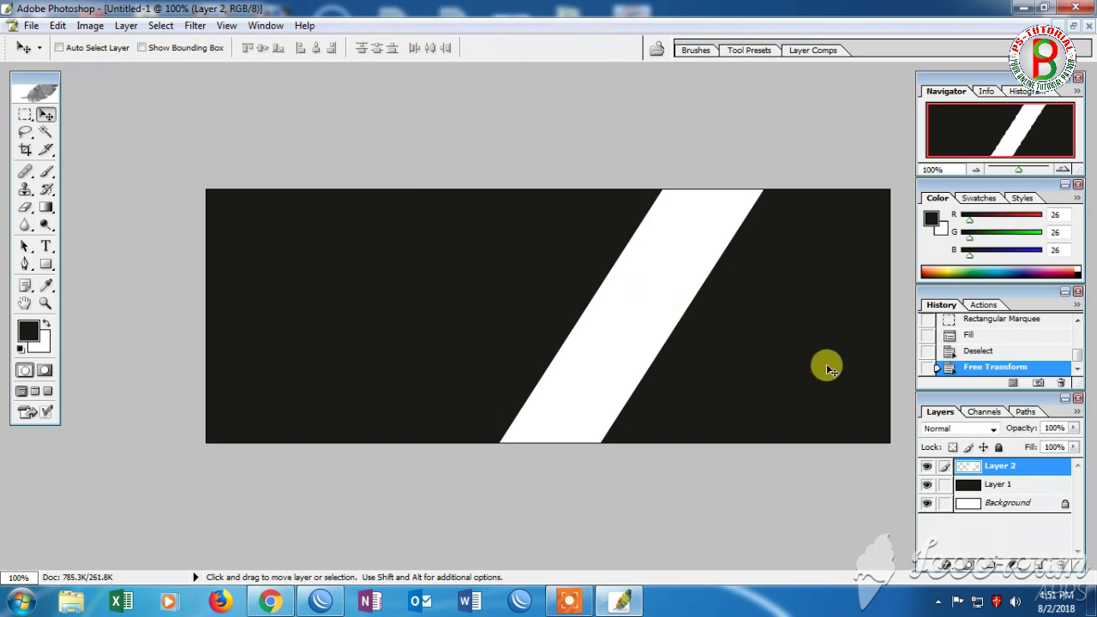
Step: Delete the extra Layer 3 and Layer 3 copy, leaving a single white stripe
{"action": "left_click", "coordinate": [1028, 566]}
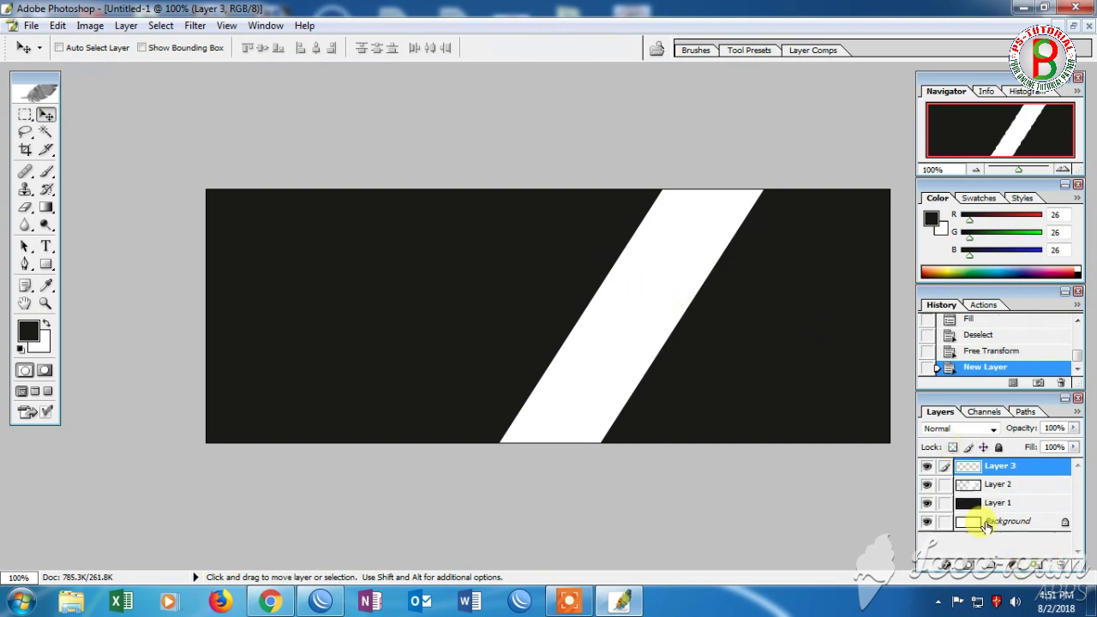
{"action": "left_click", "coordinate": [635, 290]}
{"action": "mouse_move", "coordinate": [742, 309]}
{"action": "left_mouse_down"}
{"action": "mouse_move", "coordinate": [670, 294]}
{"action": "mouse_move", "coordinate": [820, 361]}
{"action": "left_mouse_up"}
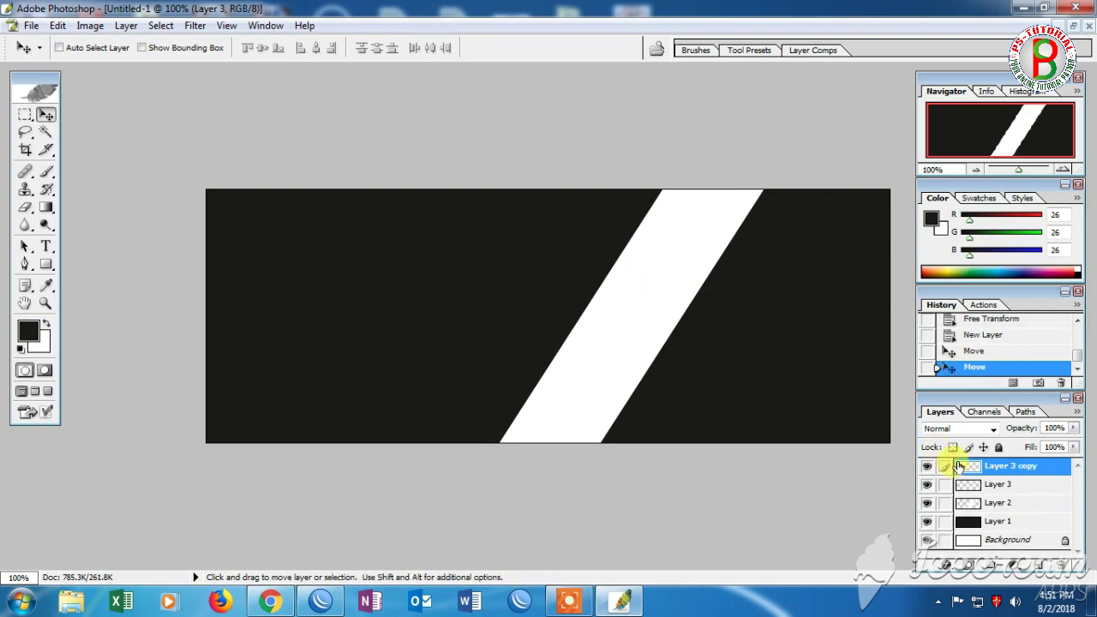
{"action": "right_click", "coordinate": [995, 473]}
{"action": "left_click", "coordinate": [909, 335]}
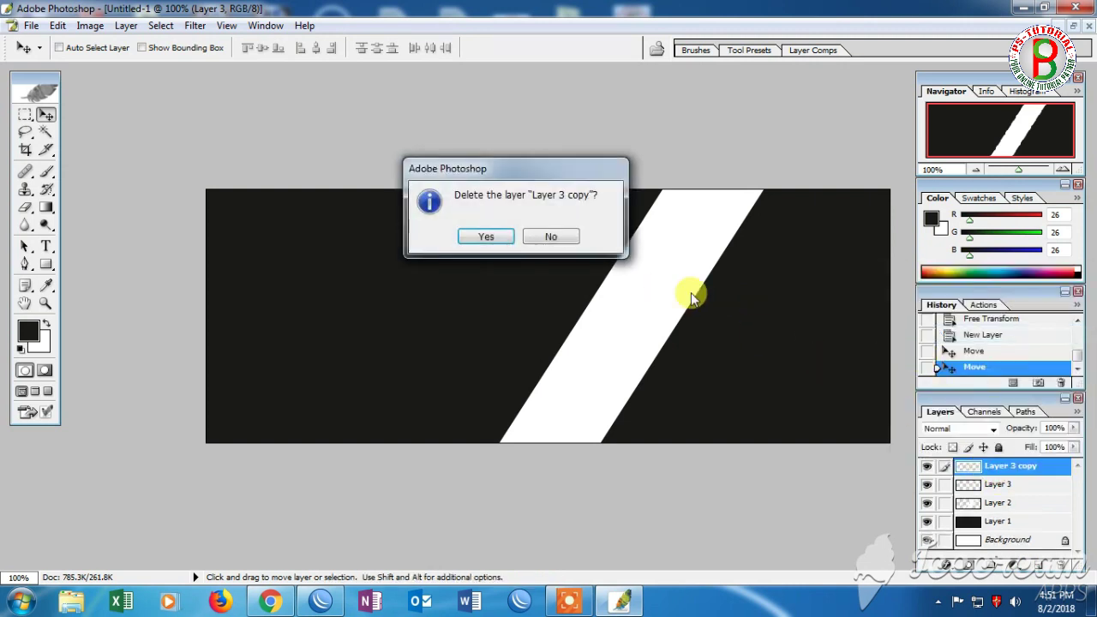
{"action": "left_click", "coordinate": [510, 242]}
{"action": "right_click", "coordinate": [999, 467]}
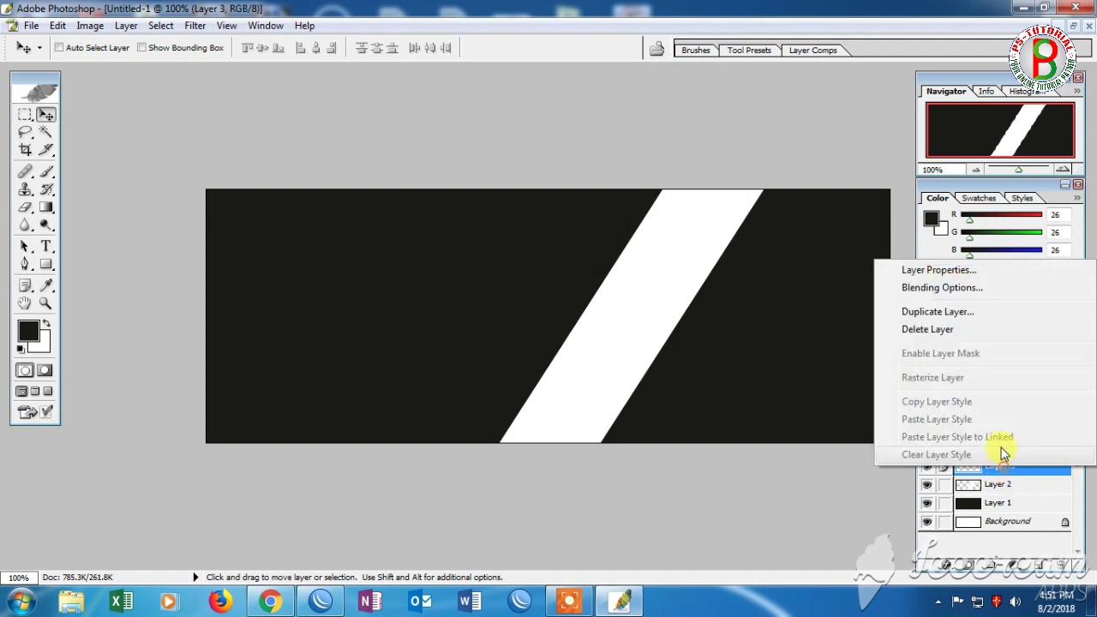
{"action": "left_click", "coordinate": [900, 331]}
{"action": "left_click", "coordinate": [485, 238]}
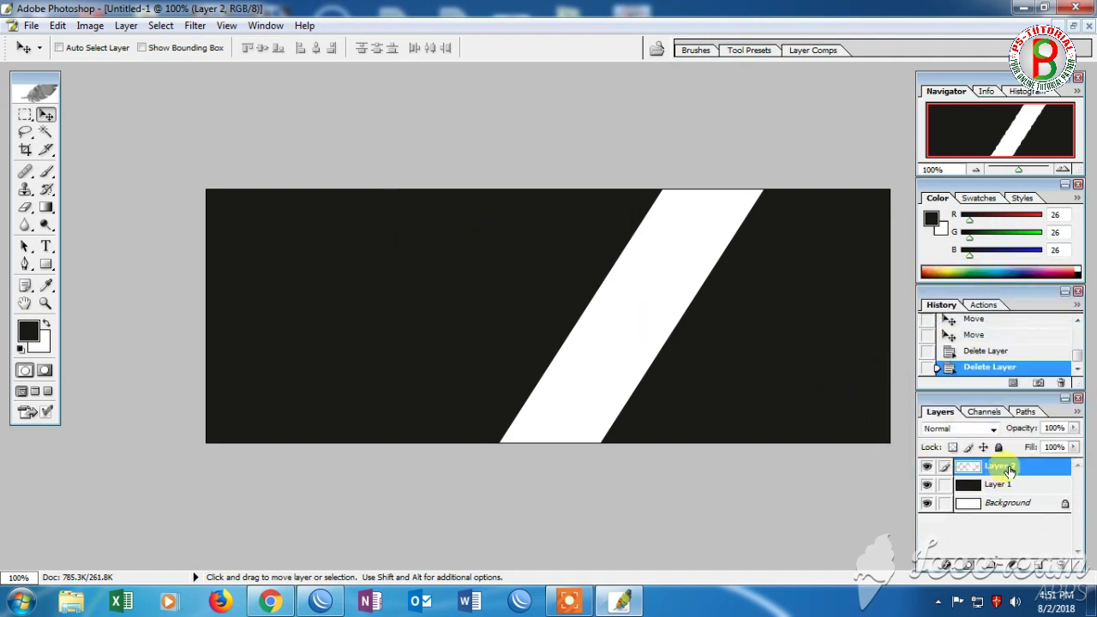
Step: Duplicate Layer 2 as Layer 2 copy
{"action": "right_click", "coordinate": [1010, 468]}
{"action": "left_click", "coordinate": [936, 311]}
{"action": "left_click", "coordinate": [677, 261]}
Step: Move the Layer 2 and Layer 2 copy stripes right into three evenly spaced diagonal bands
{"action": "left_click_drag", "start_coordinate": [660, 287], "coordinate": [788, 290]}
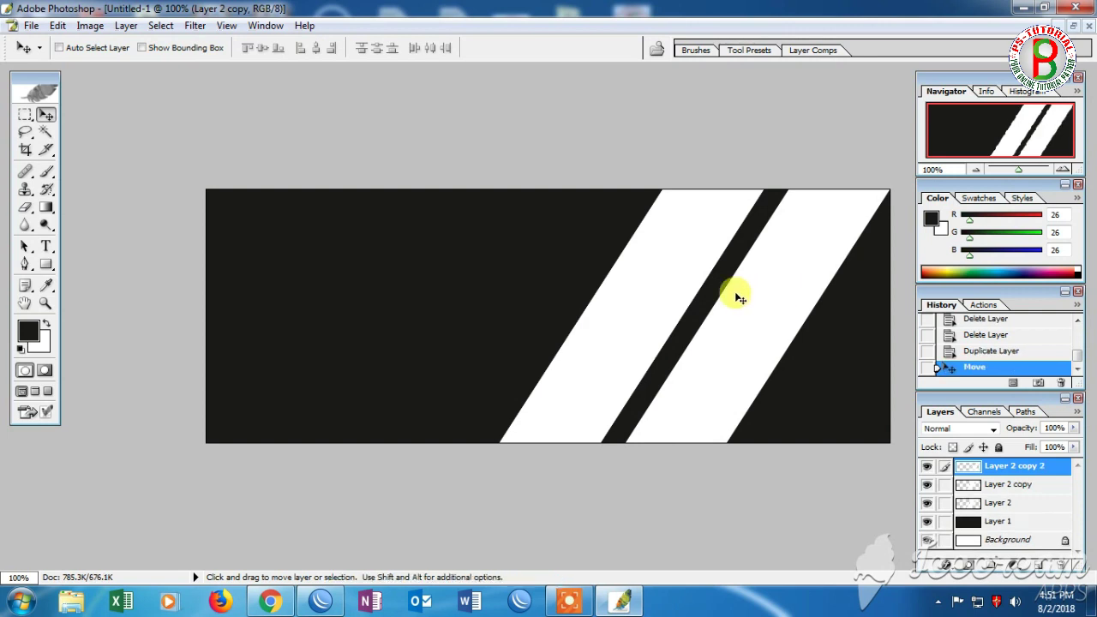
{"action": "left_click_drag", "start_coordinate": [654, 293], "coordinate": [687, 294]}
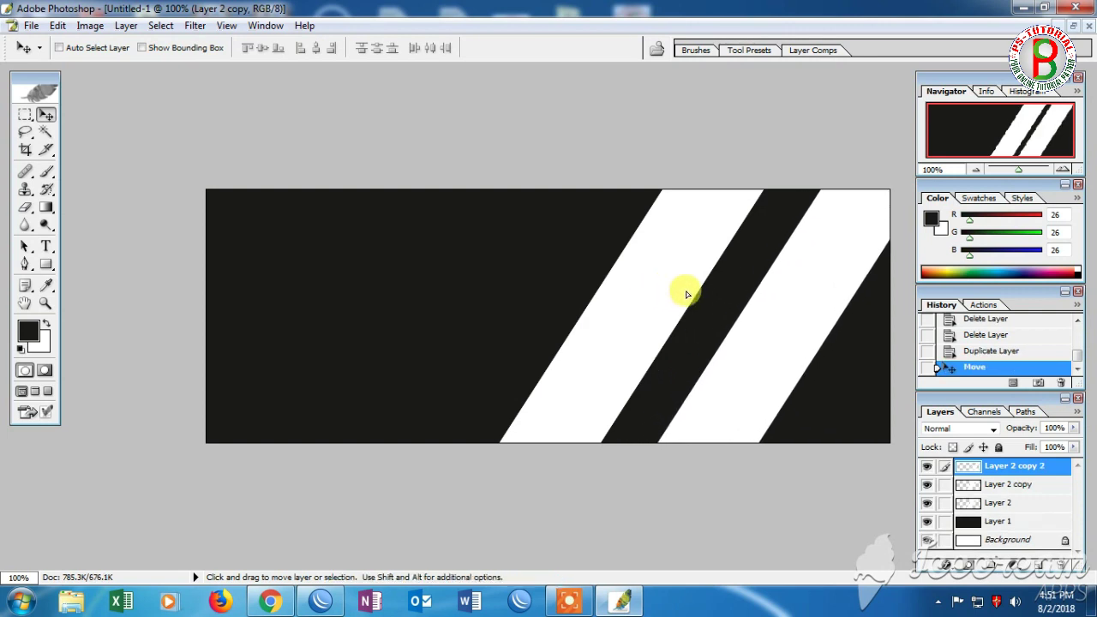
{"action": "right_click", "coordinate": [670, 291]}
{"action": "left_click", "coordinate": [695, 296]}
{"action": "mouse_move", "coordinate": [661, 277]}
{"action": "left_mouse_down"}
{"action": "mouse_move", "coordinate": [685, 282]}
{"action": "mouse_move", "coordinate": [568, 248]}
{"action": "mouse_move", "coordinate": [508, 277]}
{"action": "left_mouse_up"}
{"action": "right_click", "coordinate": [649, 311]}
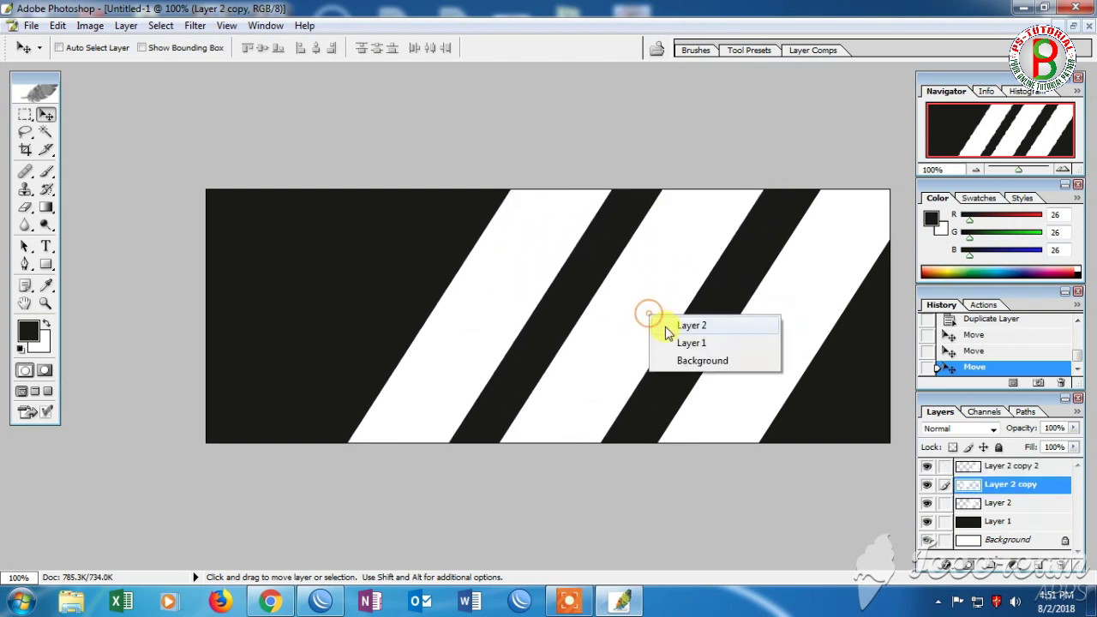
{"action": "left_click", "coordinate": [686, 323]}
{"action": "left_click_drag", "start_coordinate": [651, 303], "coordinate": [688, 307]}
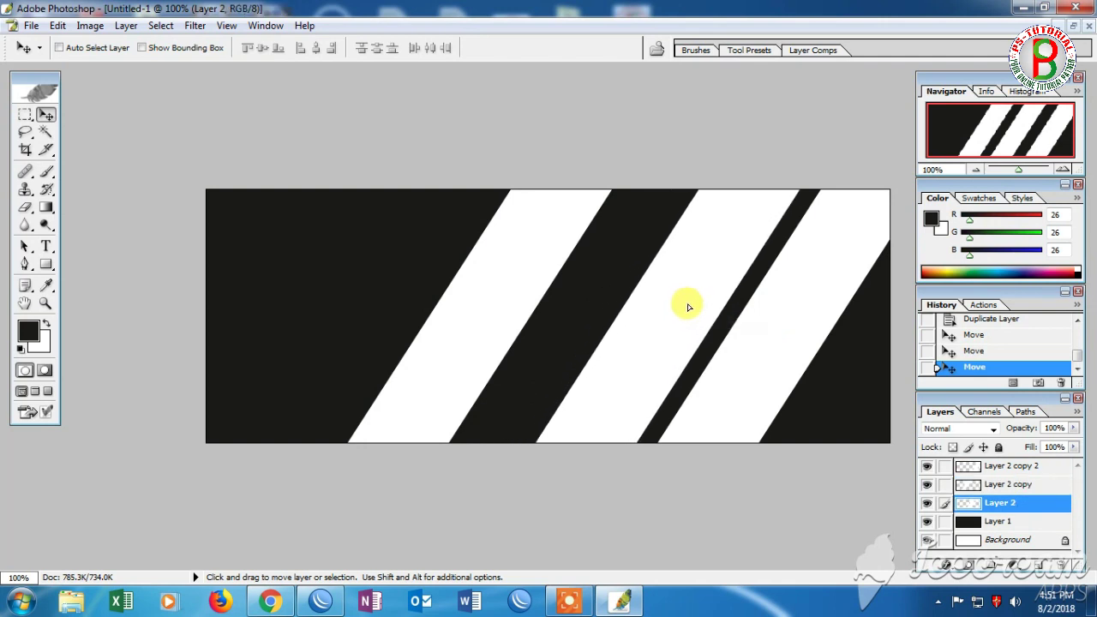
{"action": "right_click", "coordinate": [509, 306]}
{"action": "left_click", "coordinate": [528, 314]}
{"action": "left_click_drag", "start_coordinate": [490, 289], "coordinate": [561, 294]}
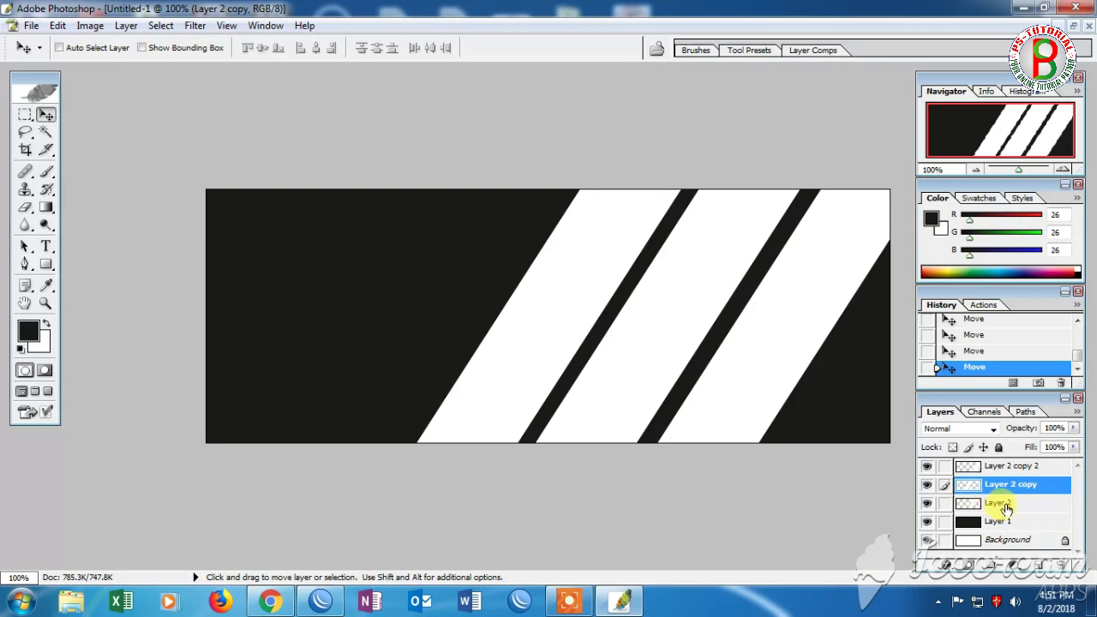
{"action": "left_click", "coordinate": [1076, 27]}
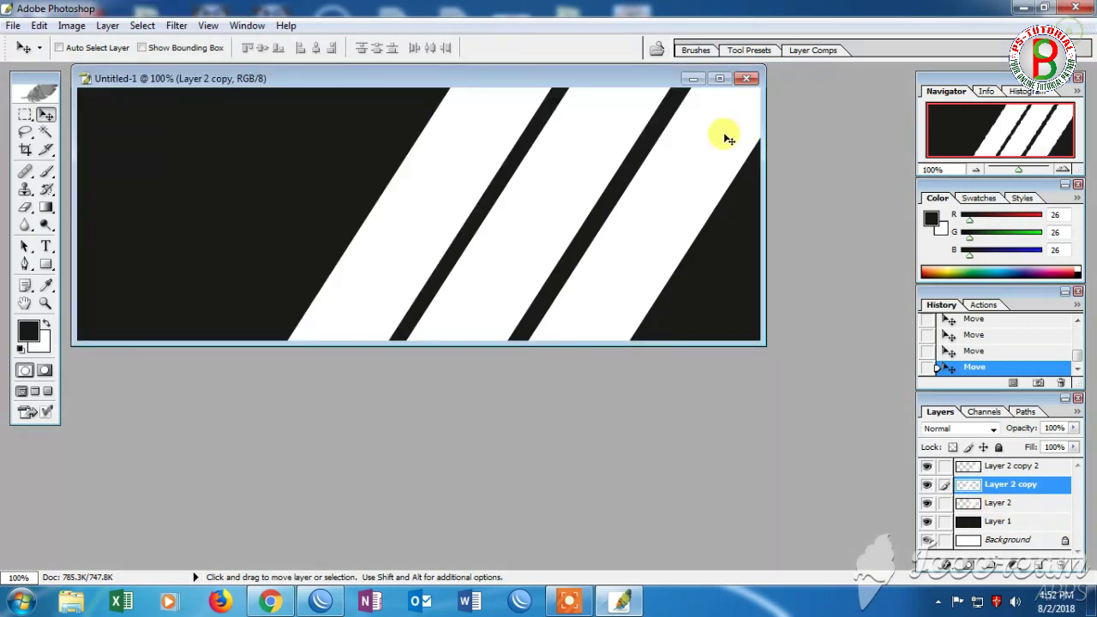
Step: In the Open dialog, browse E: > Backup > PS-MMC to the My DSLR Image folder
{"action": "key", "text": "ctrl+o"}
{"action": "double_click", "coordinate": [504, 182]}
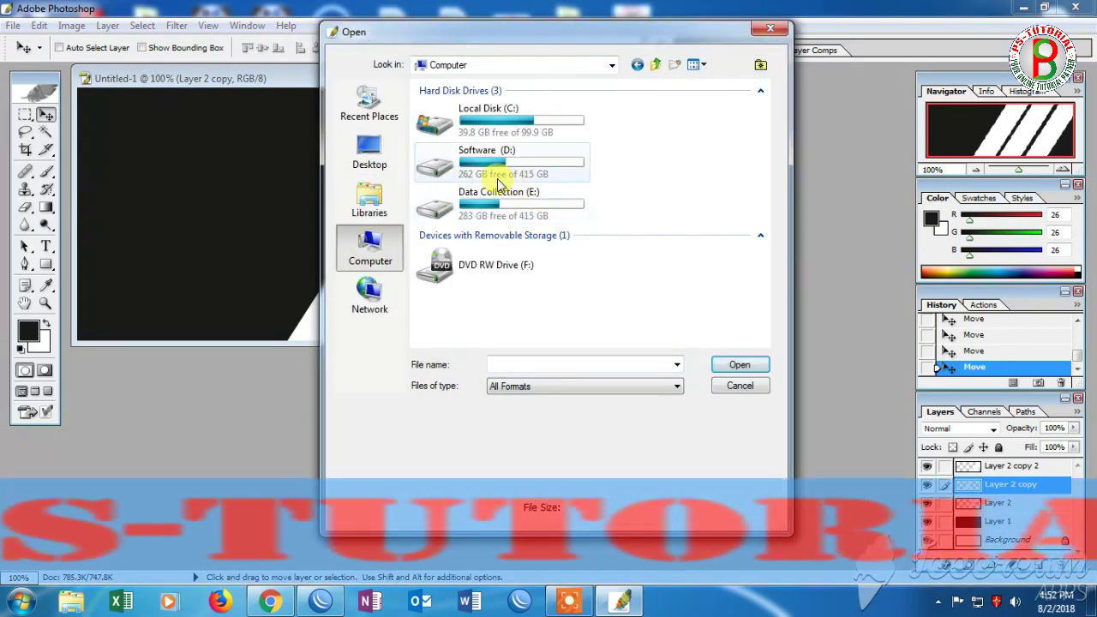
{"action": "left_click", "coordinate": [655, 65]}
{"action": "double_click", "coordinate": [480, 221]}
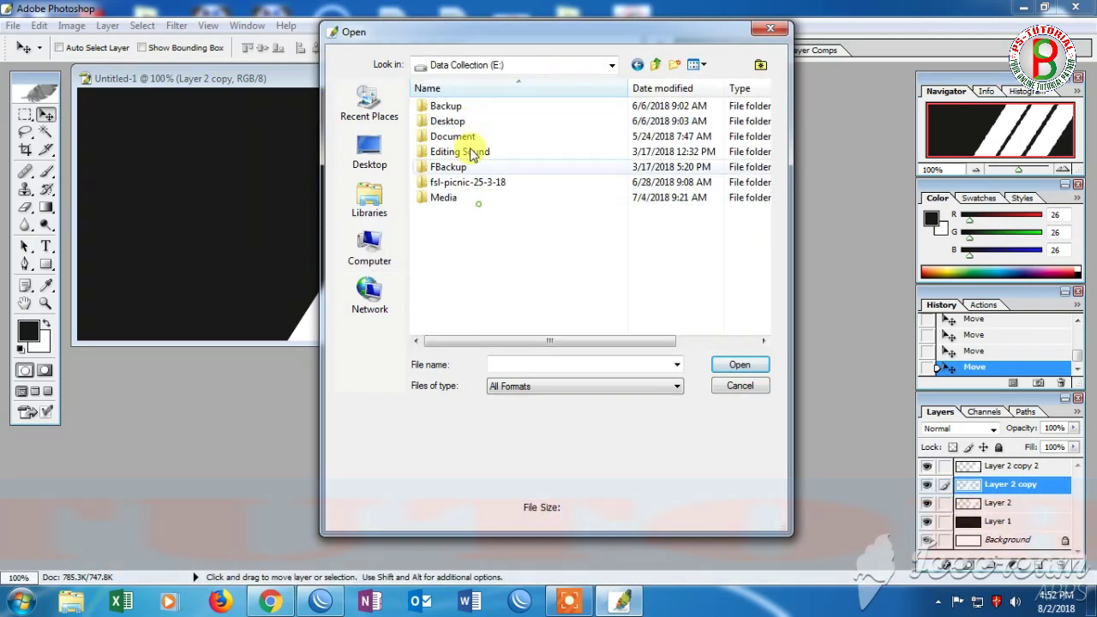
{"action": "double_click", "coordinate": [454, 110]}
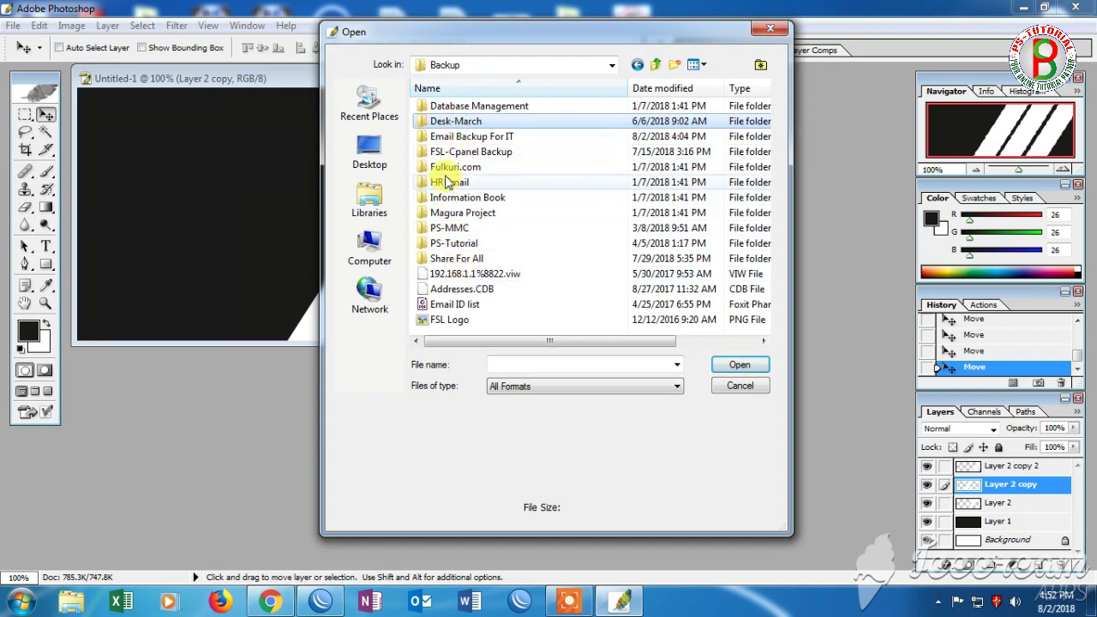
{"action": "left_click", "coordinate": [451, 230]}
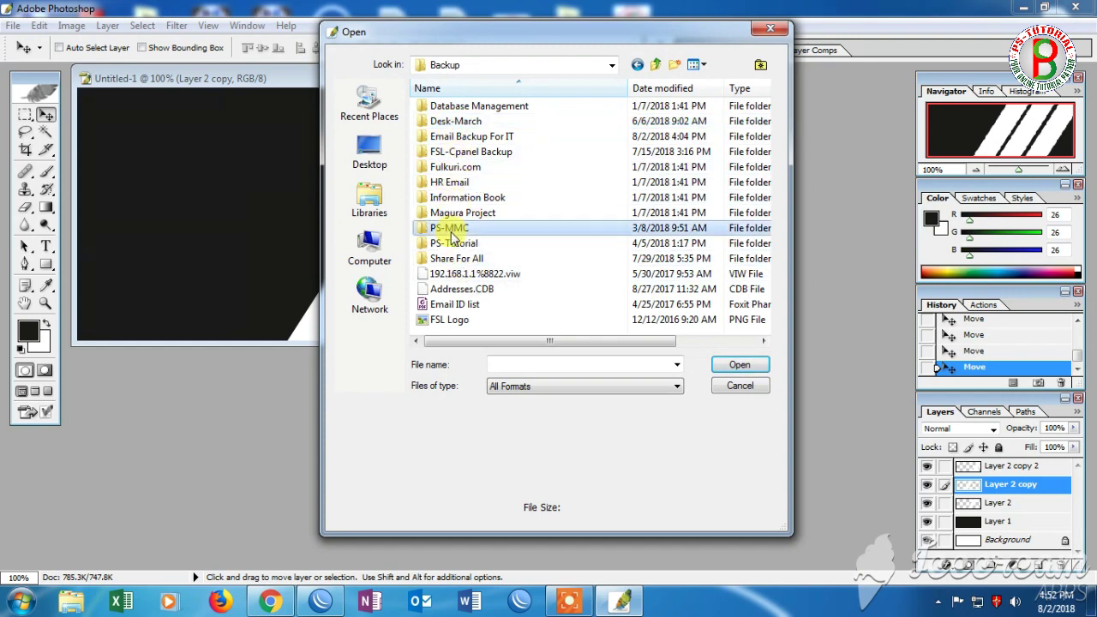
{"action": "left_click", "coordinate": [452, 153]}
{"action": "double_click", "coordinate": [451, 228]}
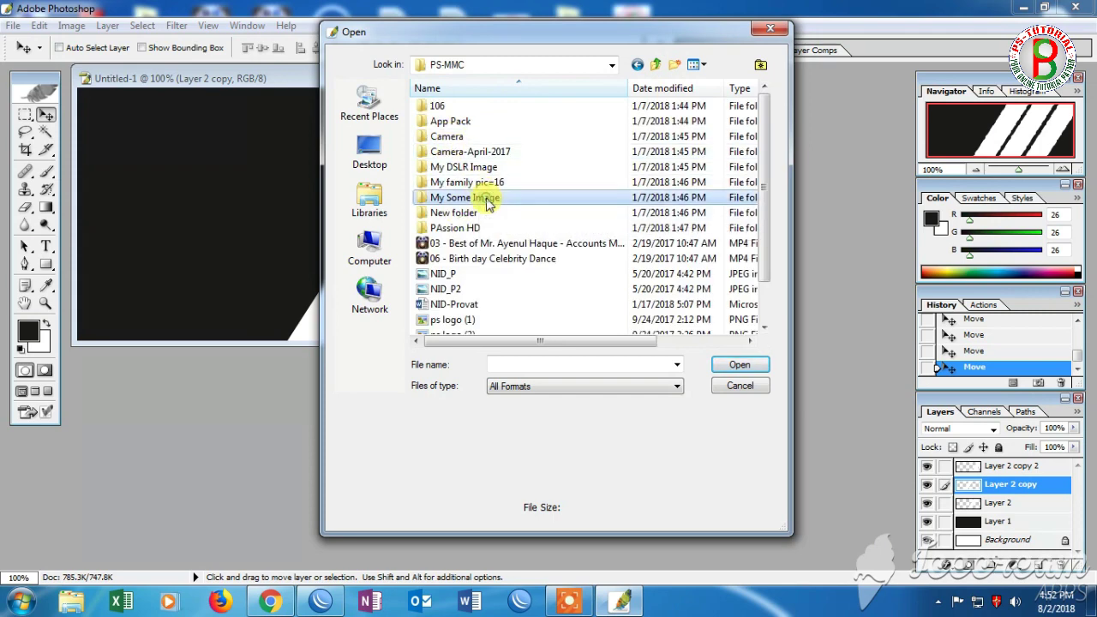
{"action": "double_click", "coordinate": [485, 199]}
{"action": "left_click", "coordinate": [637, 64]}
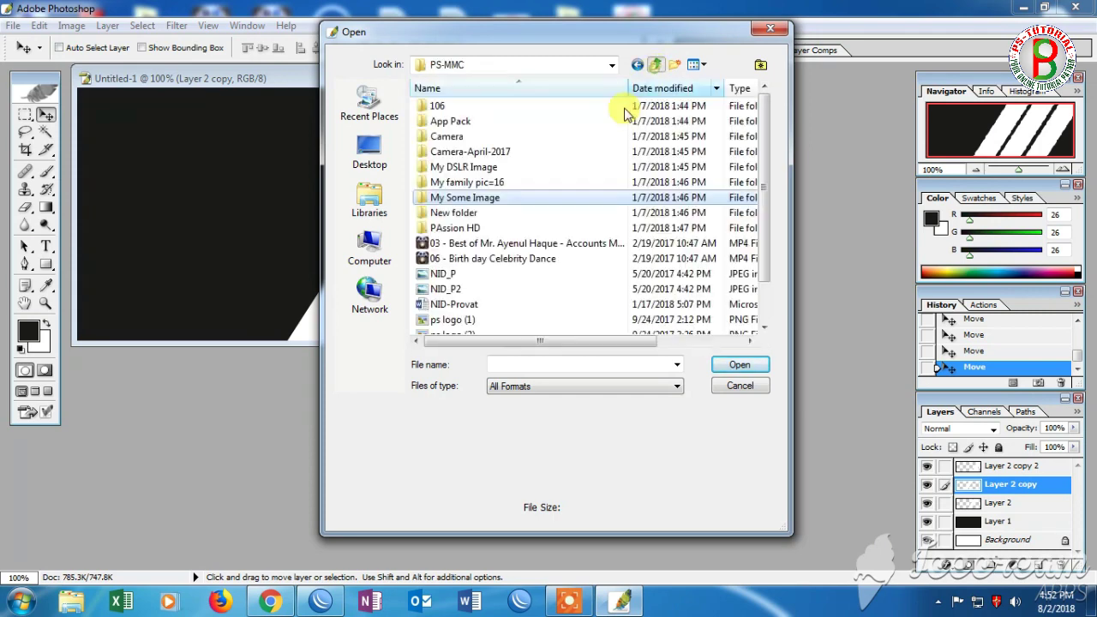
{"action": "double_click", "coordinate": [455, 214]}
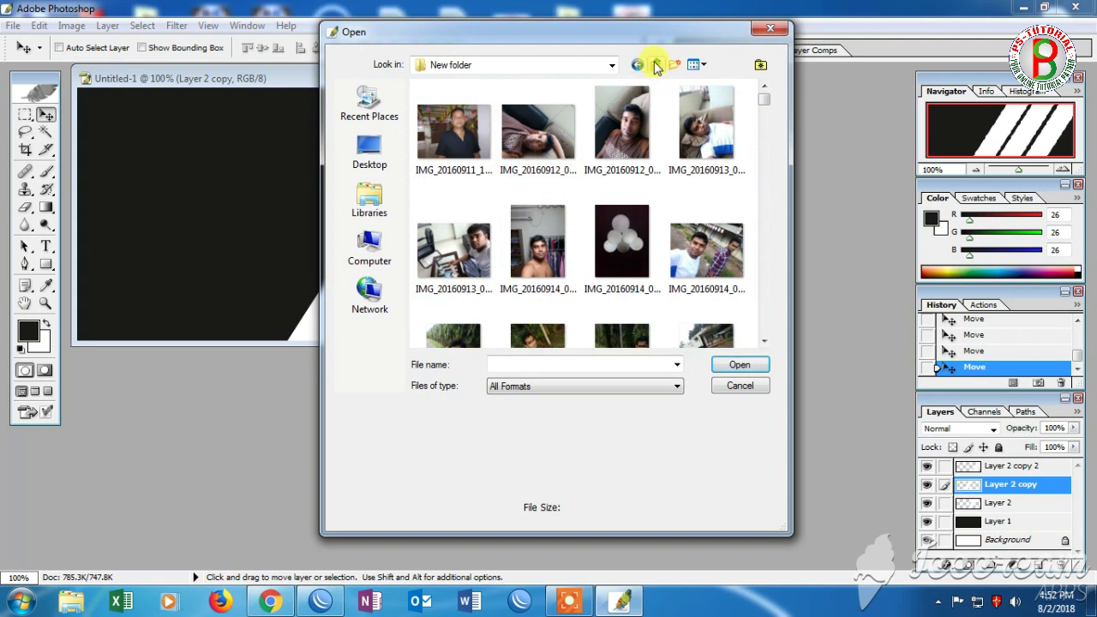
{"action": "left_click", "coordinate": [655, 64]}
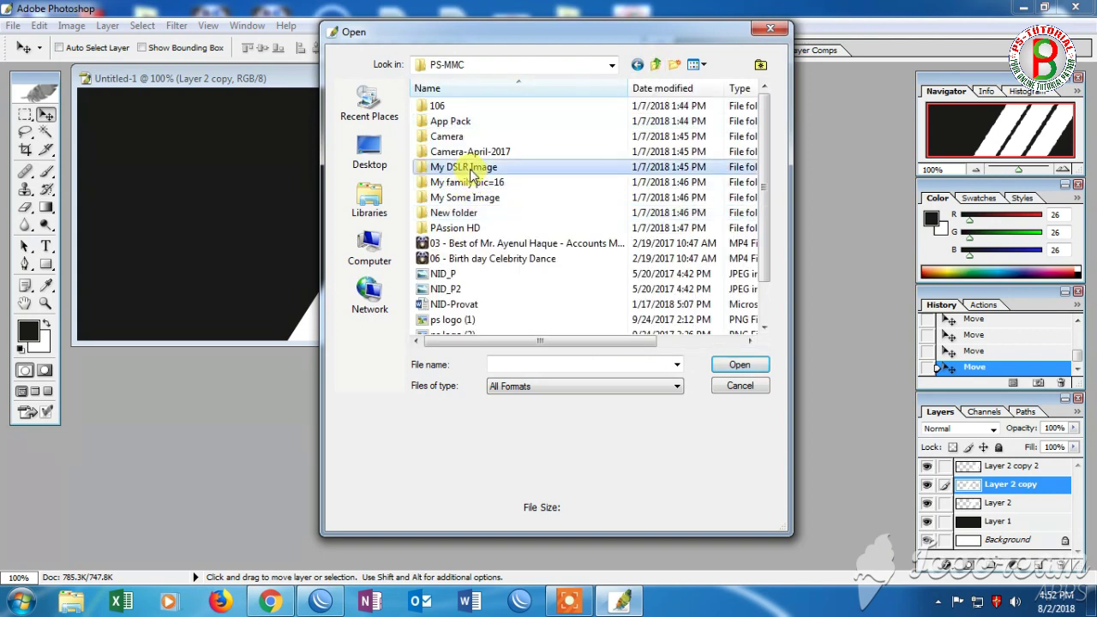
{"action": "double_click", "coordinate": [467, 167]}
{"action": "scroll", "coordinate": [503, 201], "scroll_direction": "down", "scroll_amount": 5}
{"action": "scroll", "coordinate": [564, 299], "scroll_direction": "down", "scroll_amount": 5}
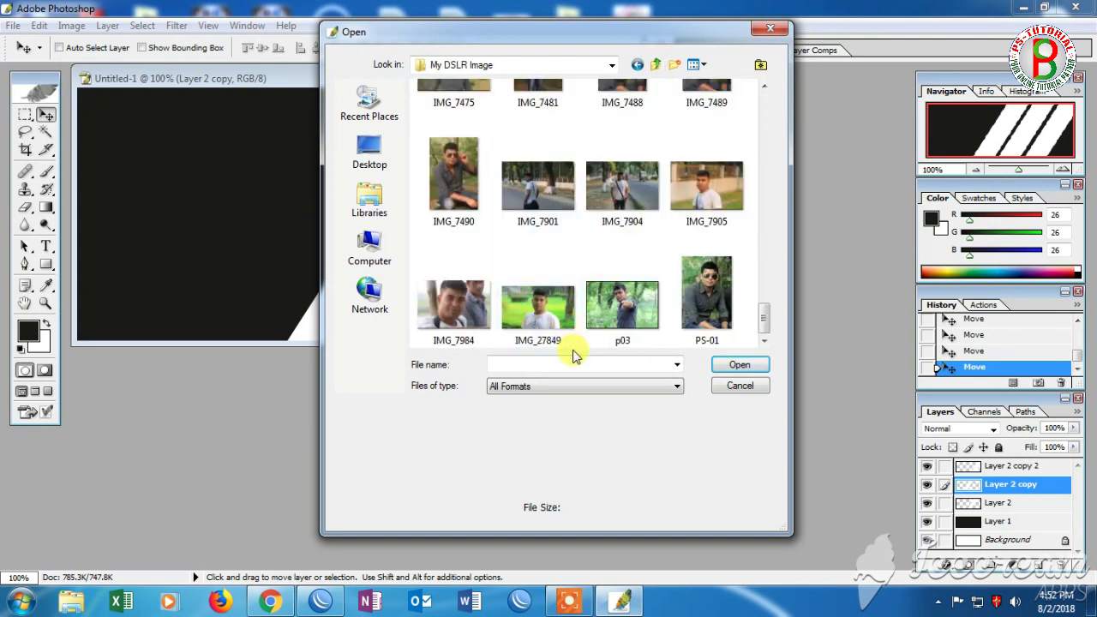
Step: Select PS-01, IMG_7984, IMG_27849 and IMG_7256 (2), then open all four
{"action": "left_click", "coordinate": [546, 333]}
{"action": "left_click", "coordinate": [448, 316], "text": "ctrl"}
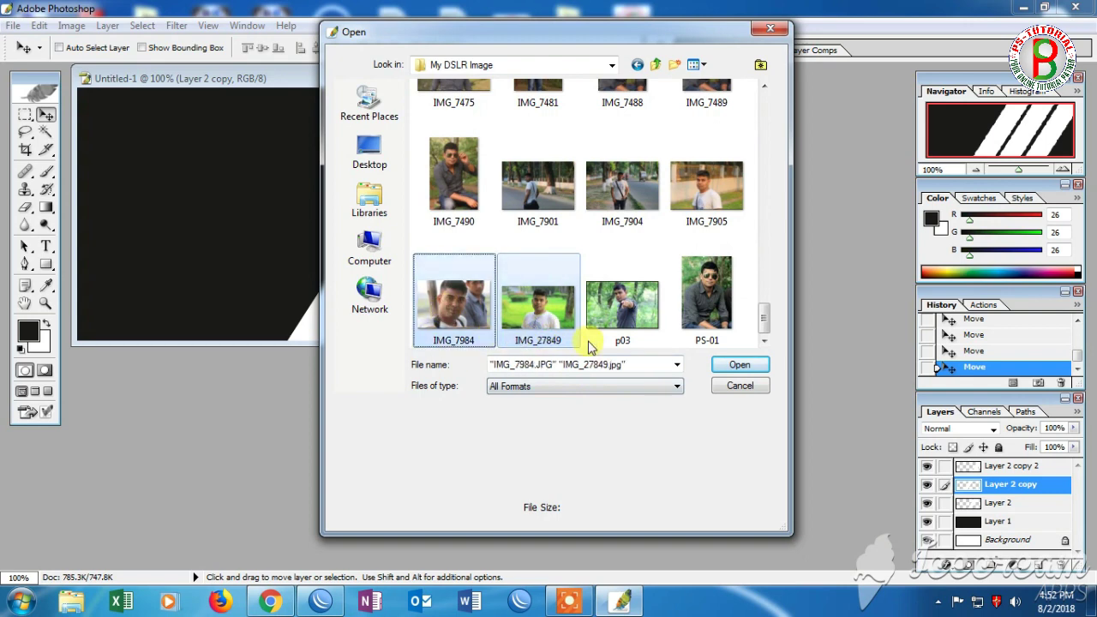
{"action": "left_click", "coordinate": [708, 230], "text": "ctrl"}
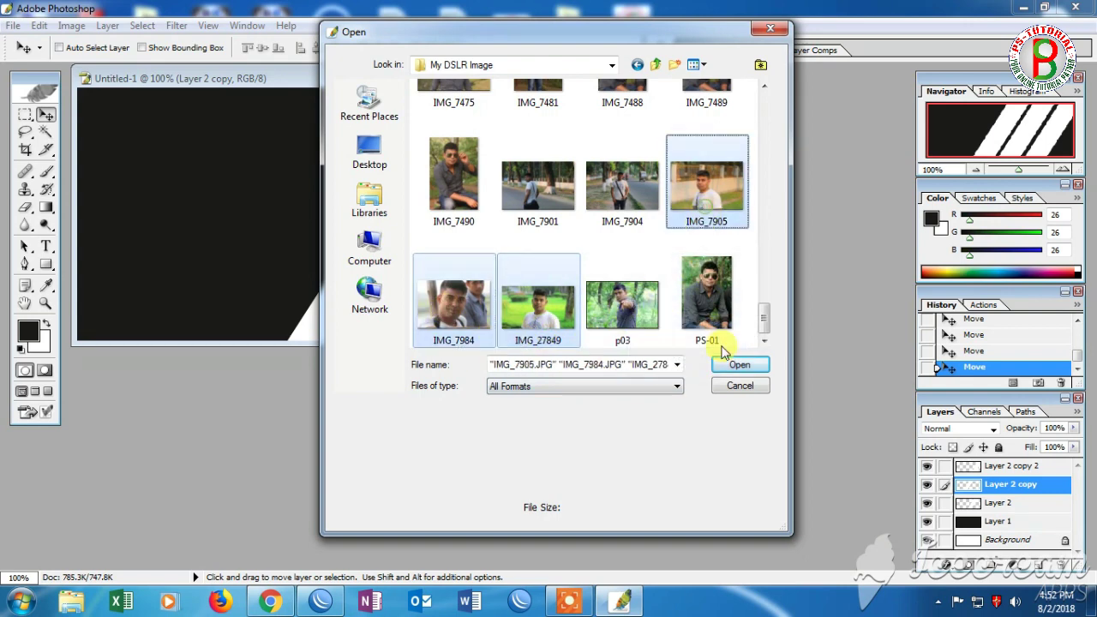
{"action": "left_click", "coordinate": [696, 305], "text": "ctrl"}
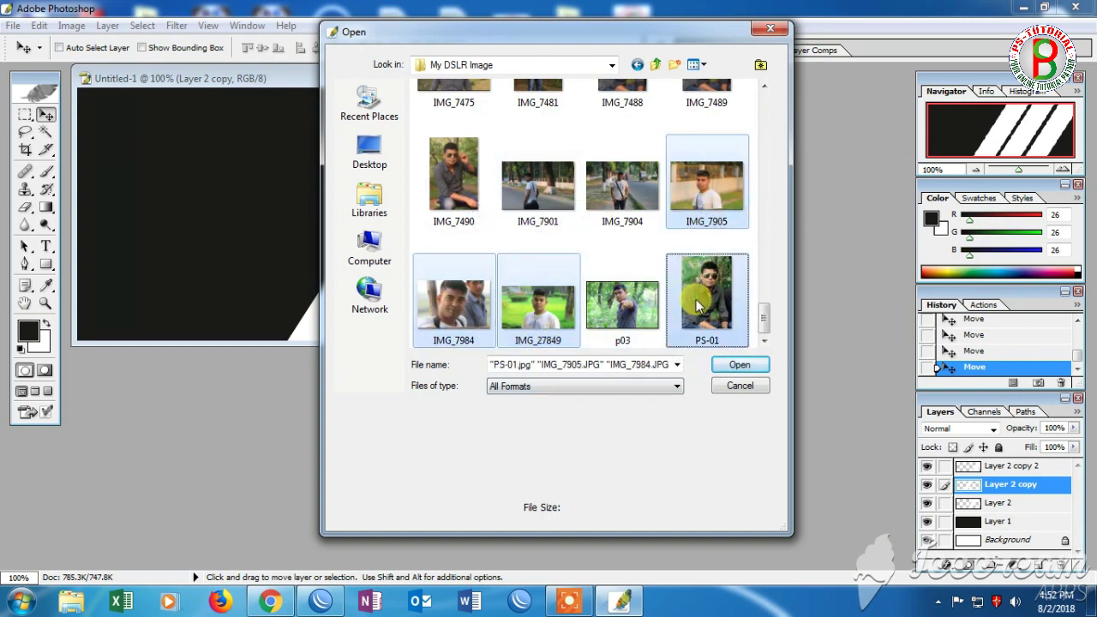
{"action": "left_click", "coordinate": [619, 302]}
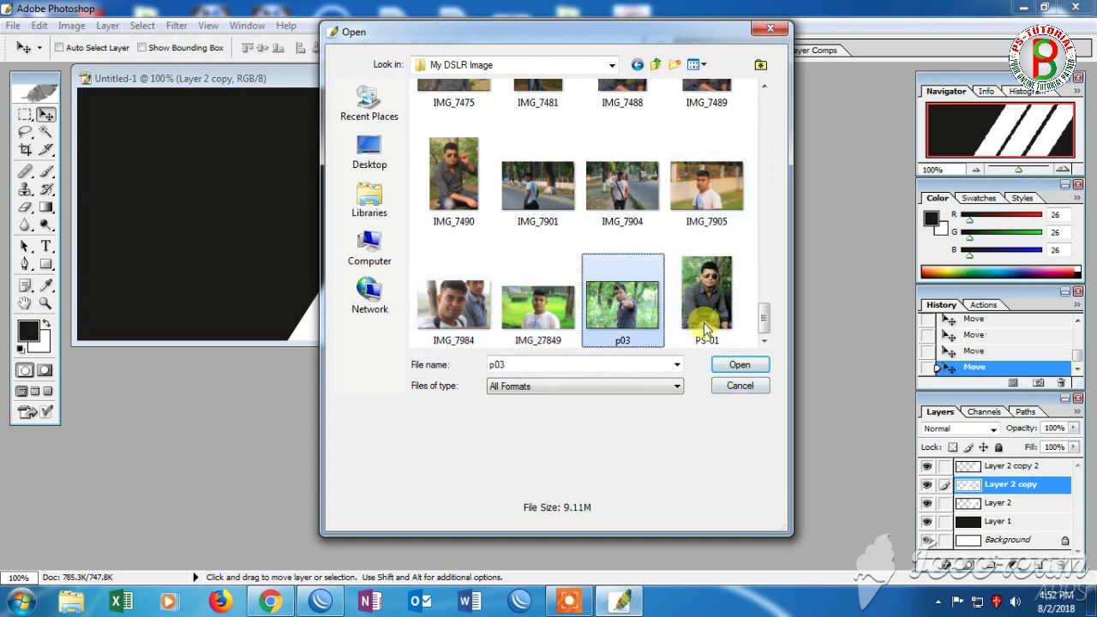
{"action": "left_click", "coordinate": [557, 313], "text": "ctrl"}
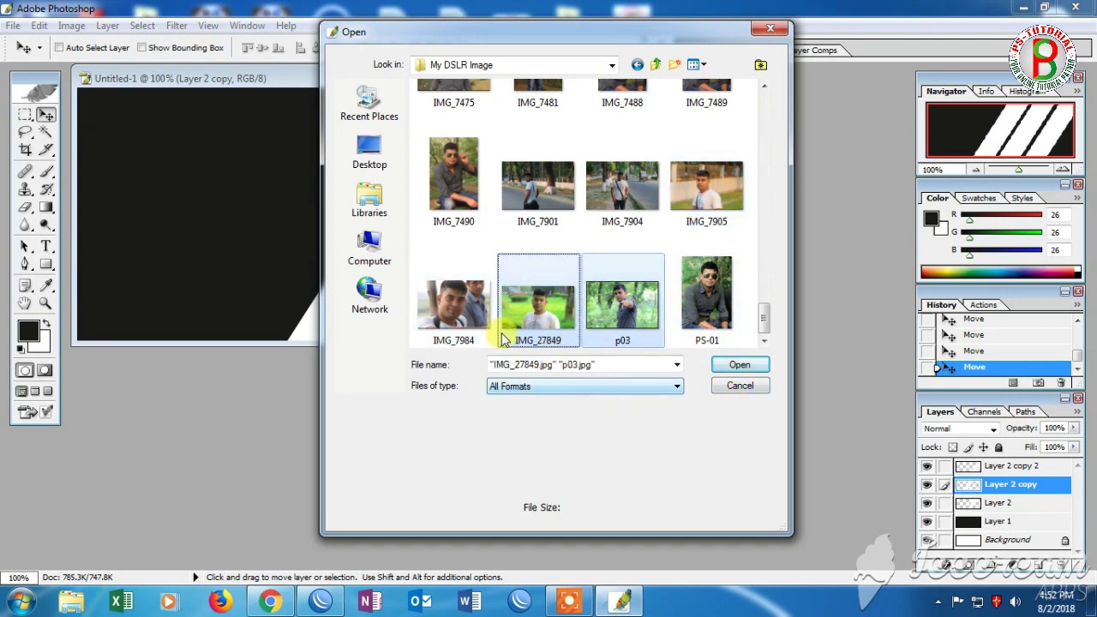
{"action": "left_click", "coordinate": [463, 306]}
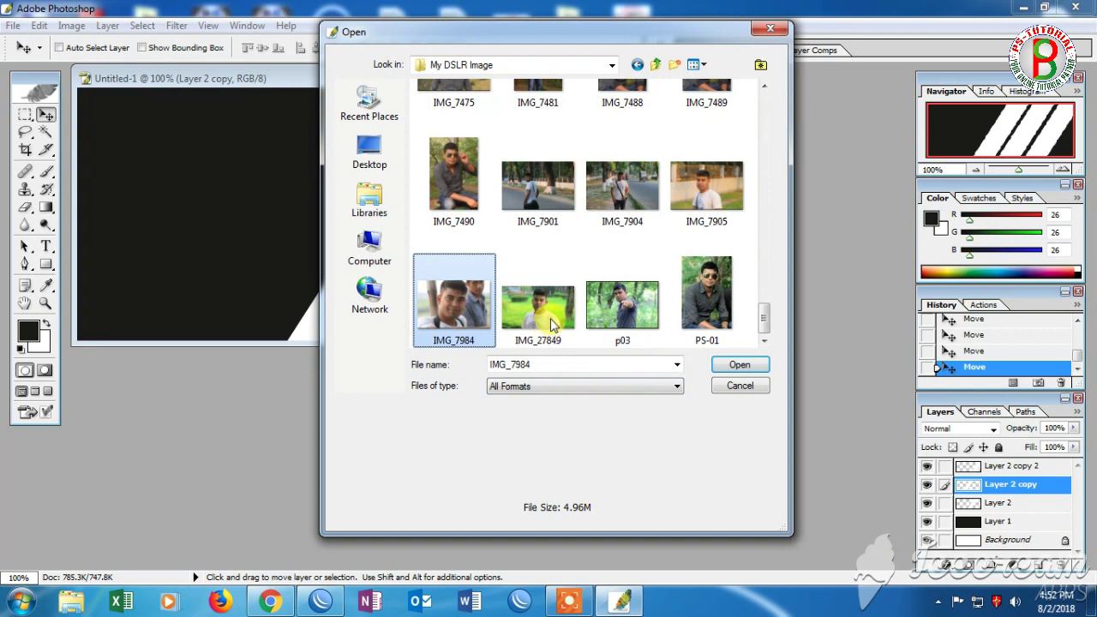
{"action": "left_click", "coordinate": [547, 321]}
{"action": "left_click", "coordinate": [467, 317]}
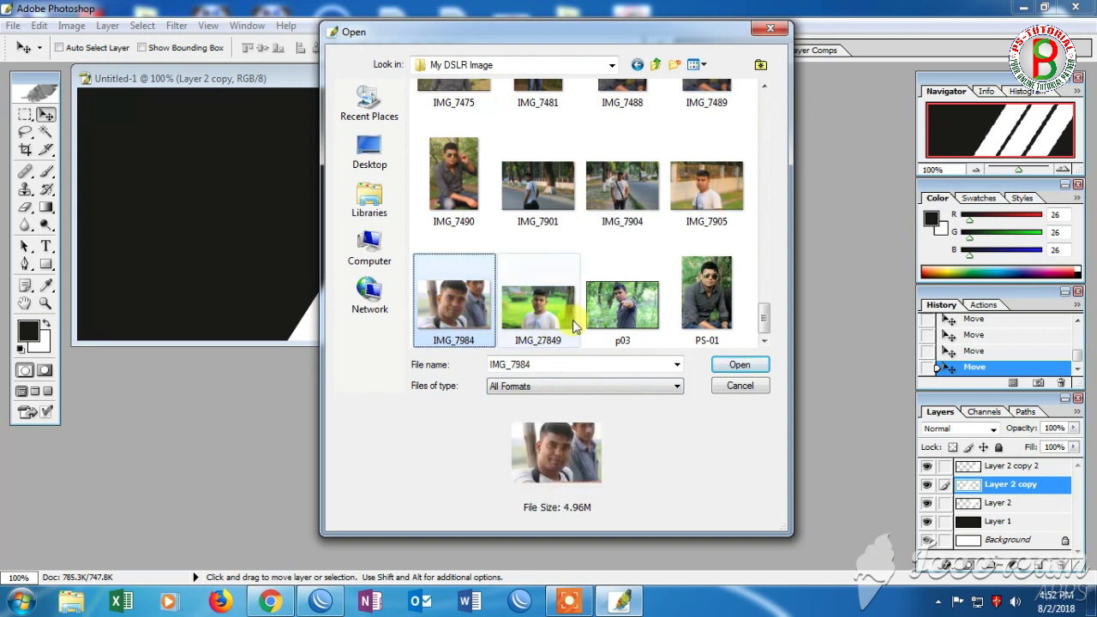
{"action": "left_click", "coordinate": [573, 320], "text": "ctrl"}
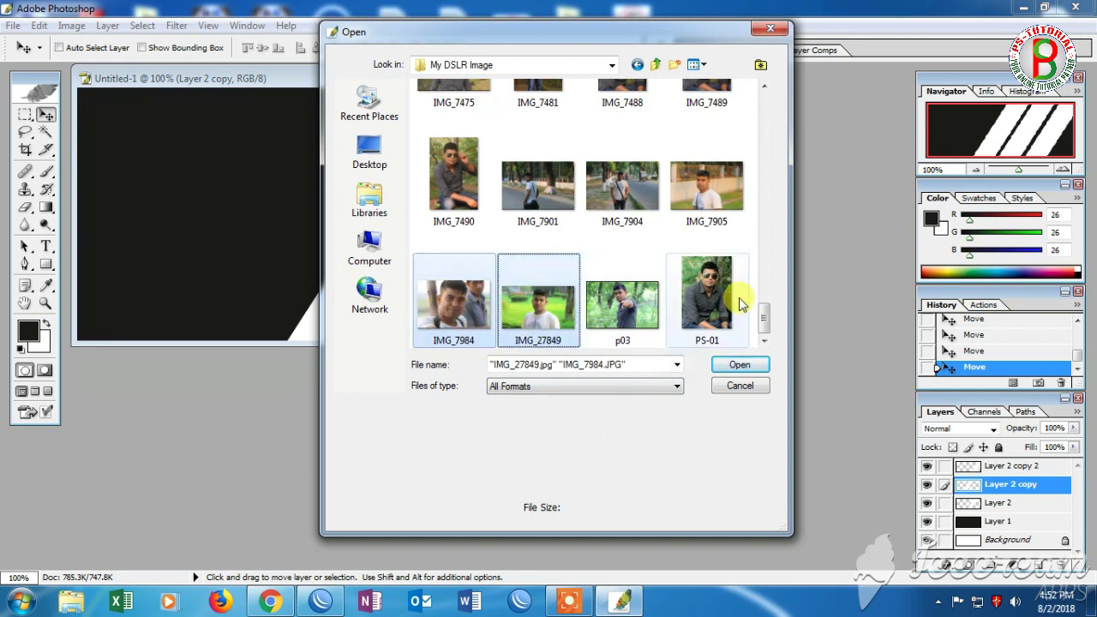
{"action": "left_click", "coordinate": [710, 292], "text": "ctrl"}
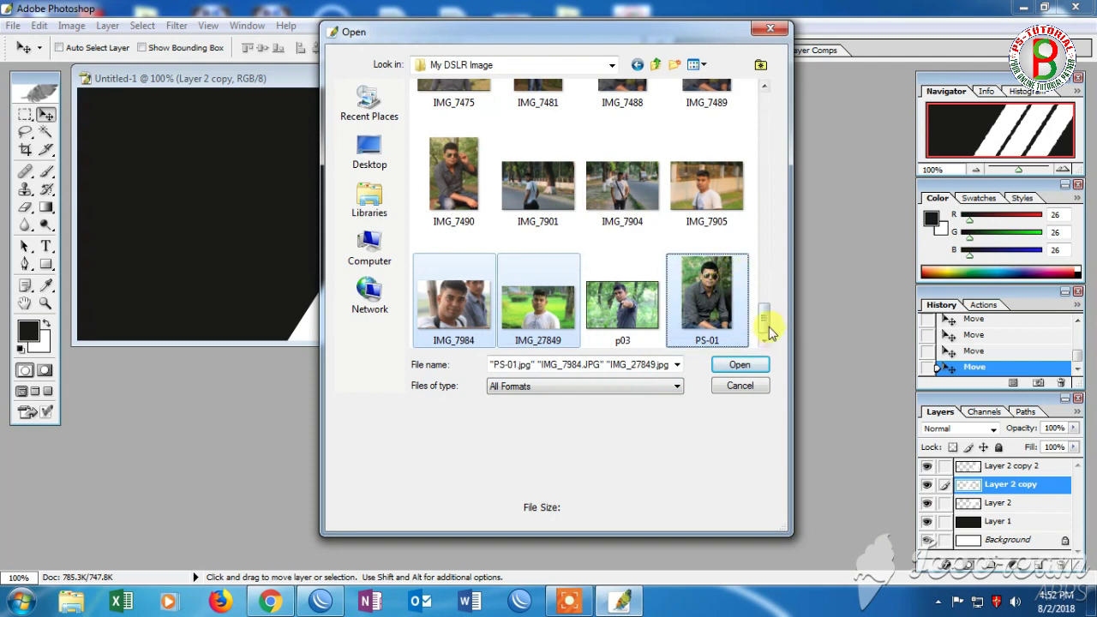
{"action": "left_click_drag", "start_coordinate": [769, 333], "coordinate": [778, 199]}
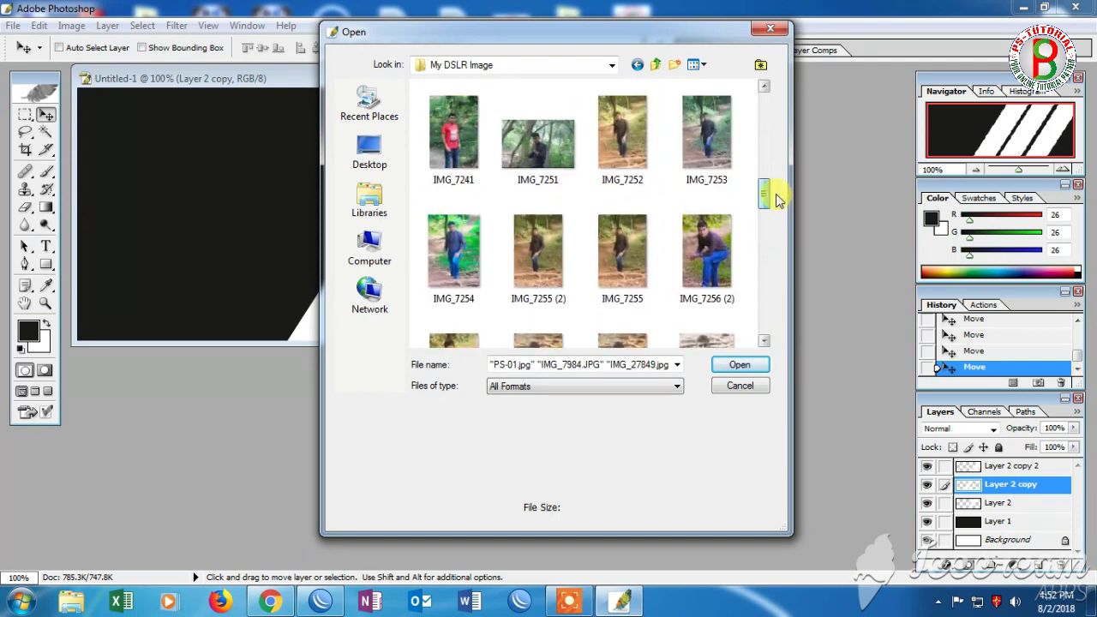
{"action": "left_click", "coordinate": [722, 260], "text": "ctrl"}
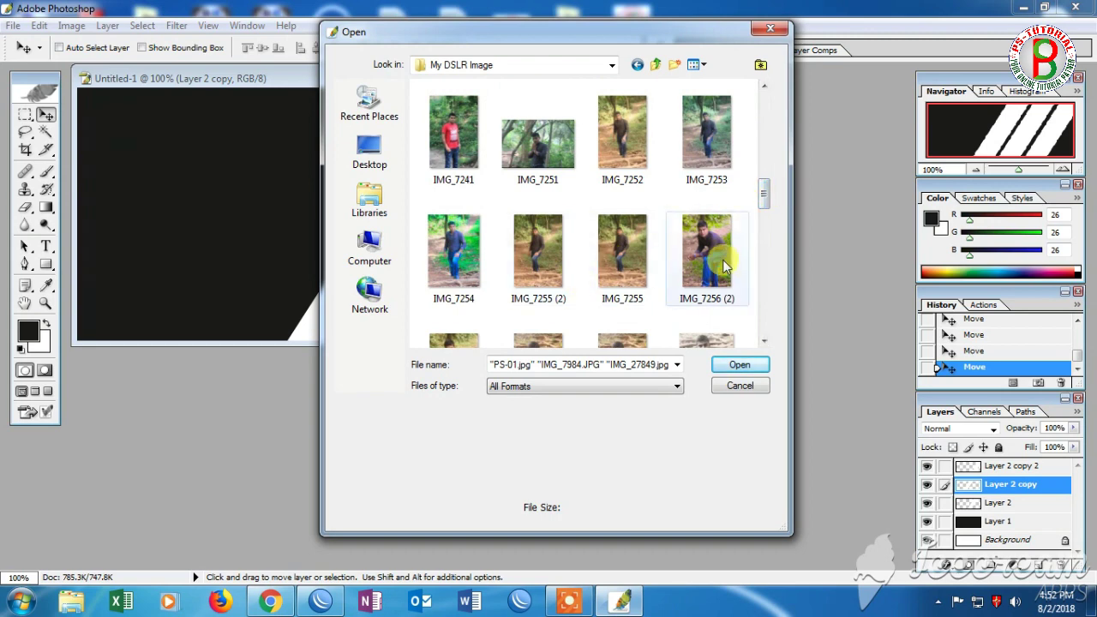
{"action": "left_click", "coordinate": [739, 365]}
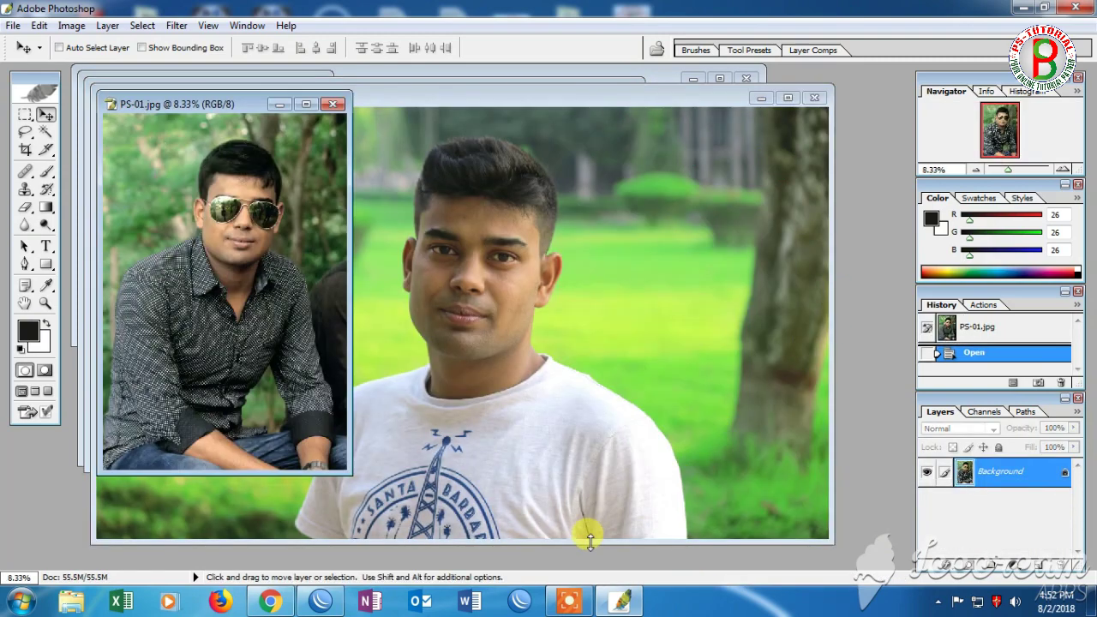
Step: Load the Layer 2 stripes as a selection in the banner document
{"action": "left_click", "coordinate": [664, 76]}
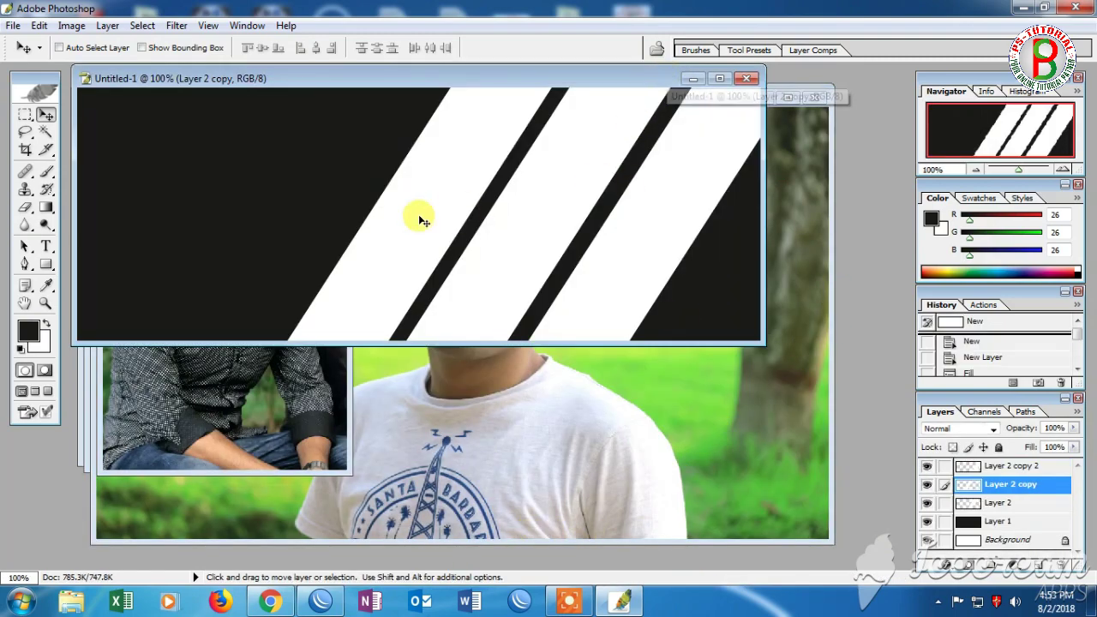
{"action": "left_click", "coordinate": [997, 506]}
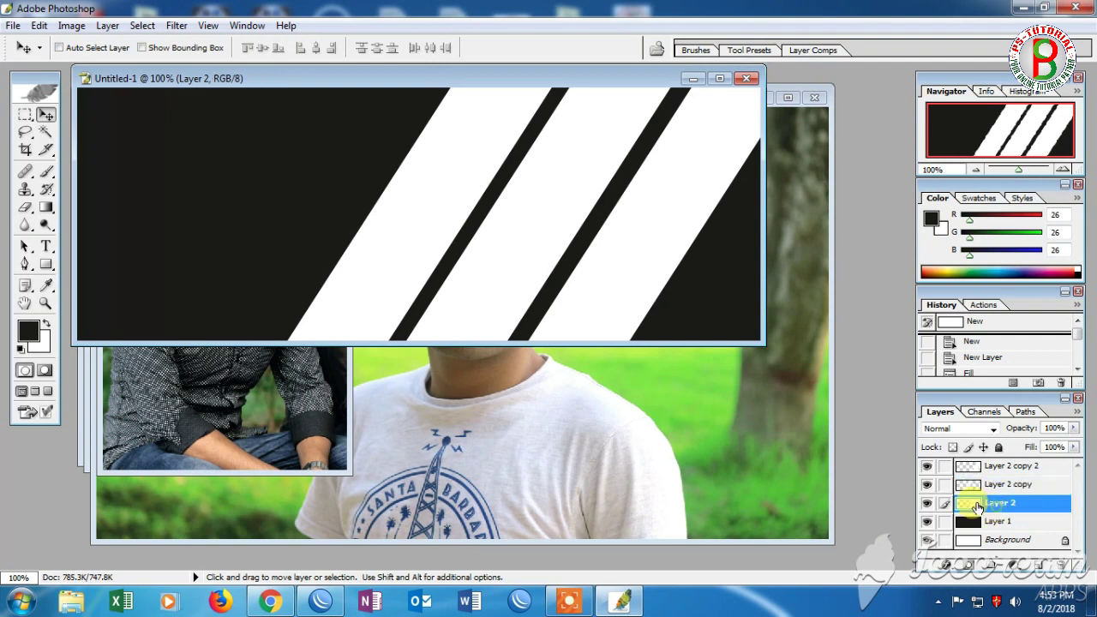
{"action": "right_click", "coordinate": [629, 286]}
{"action": "right_click", "coordinate": [571, 265]}
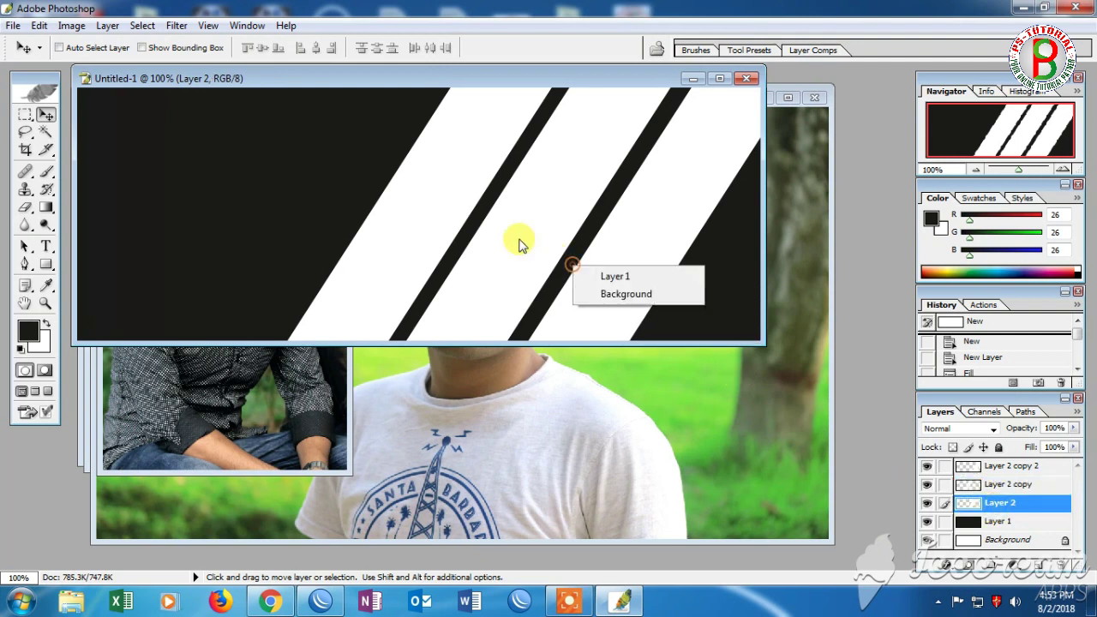
{"action": "right_click", "coordinate": [519, 243]}
{"action": "right_click", "coordinate": [439, 209]}
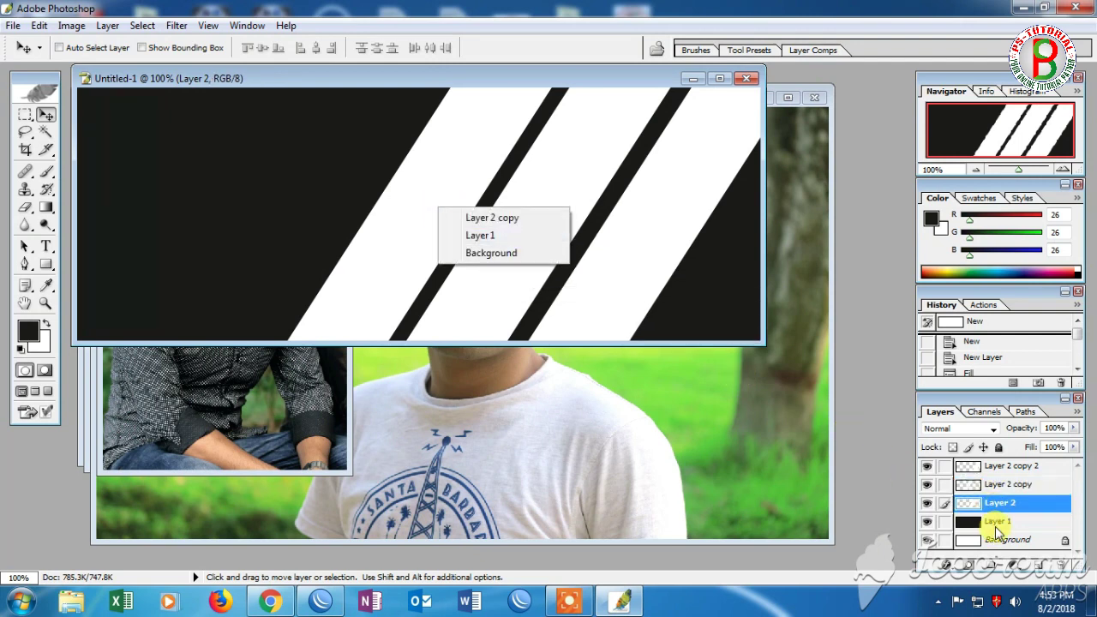
{"action": "right_click", "coordinate": [969, 507]}
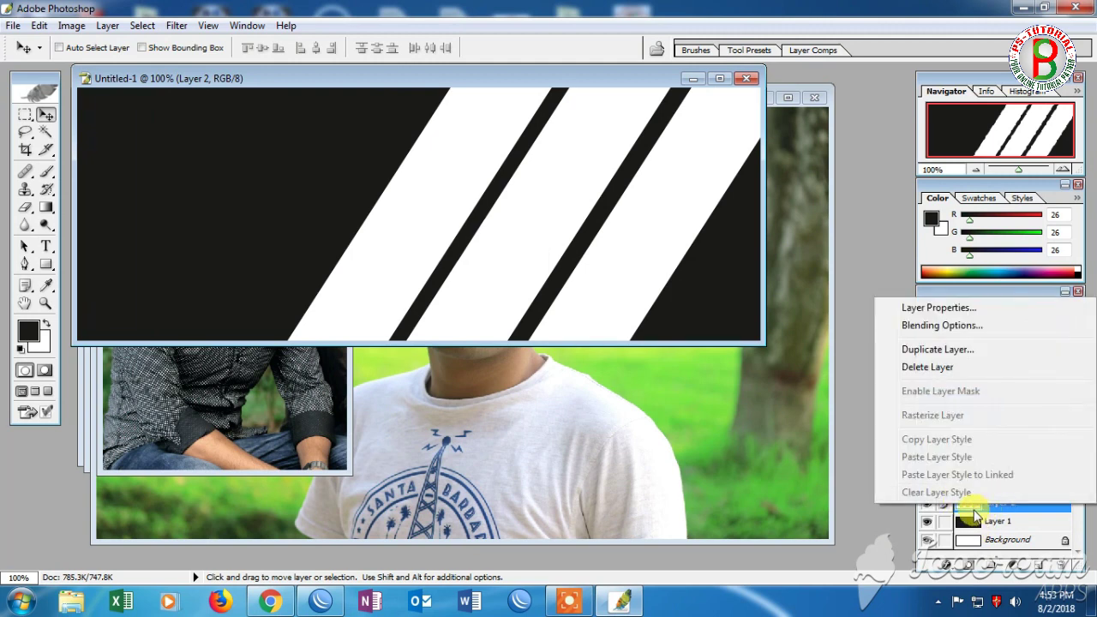
{"action": "left_click", "coordinate": [975, 513]}
{"action": "right_click", "coordinate": [968, 506]}
{"action": "left_click", "coordinate": [961, 517]}
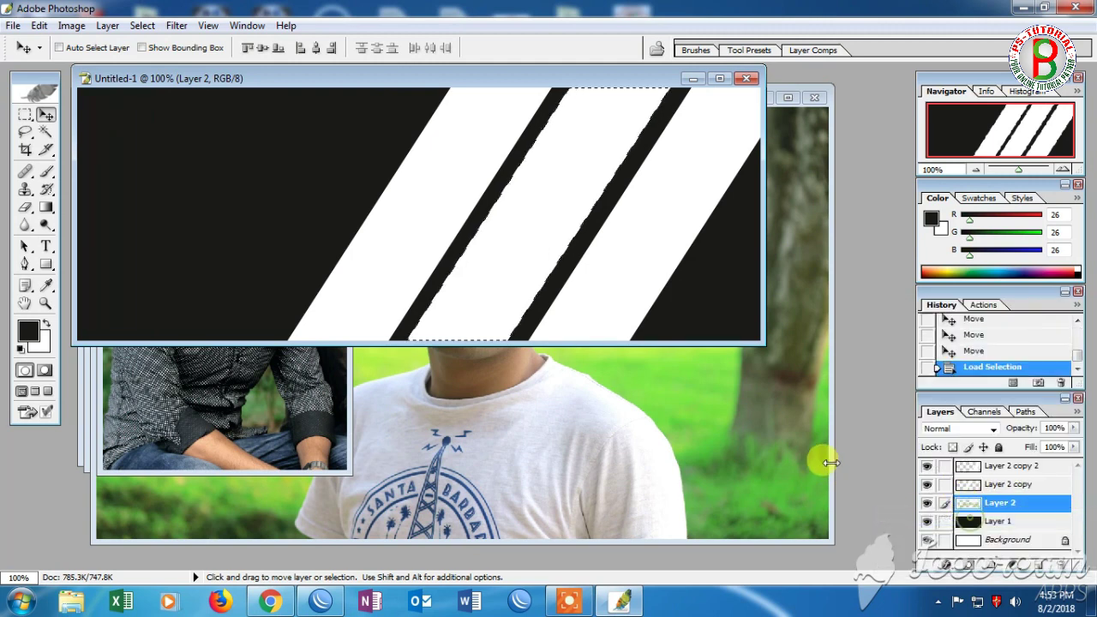
Step: Copy all of IMG_27849 and Paste Into the stripe selection as masked Layer 3
{"action": "left_click", "coordinate": [810, 167]}
{"action": "key", "text": "ctrl+a"}
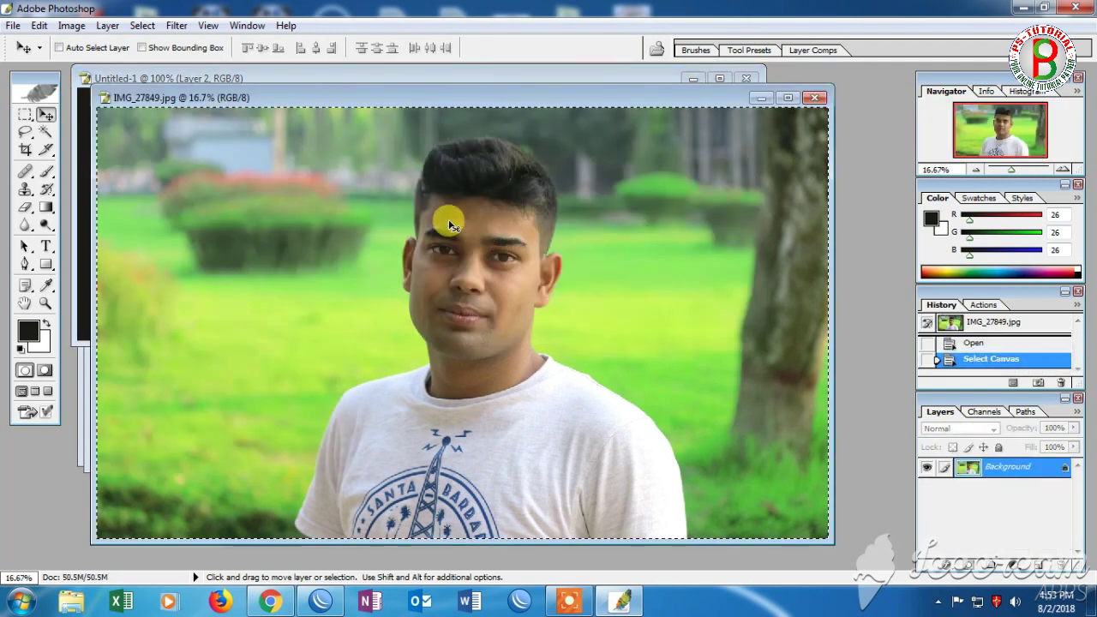
{"action": "left_click", "coordinate": [40, 25]}
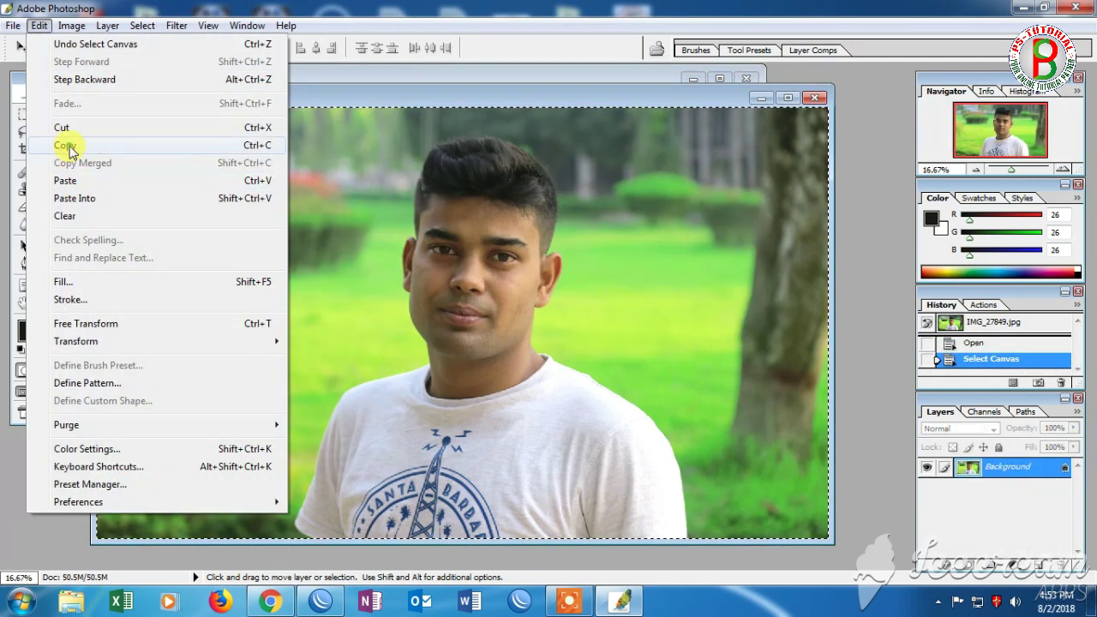
{"action": "left_click", "coordinate": [58, 144]}
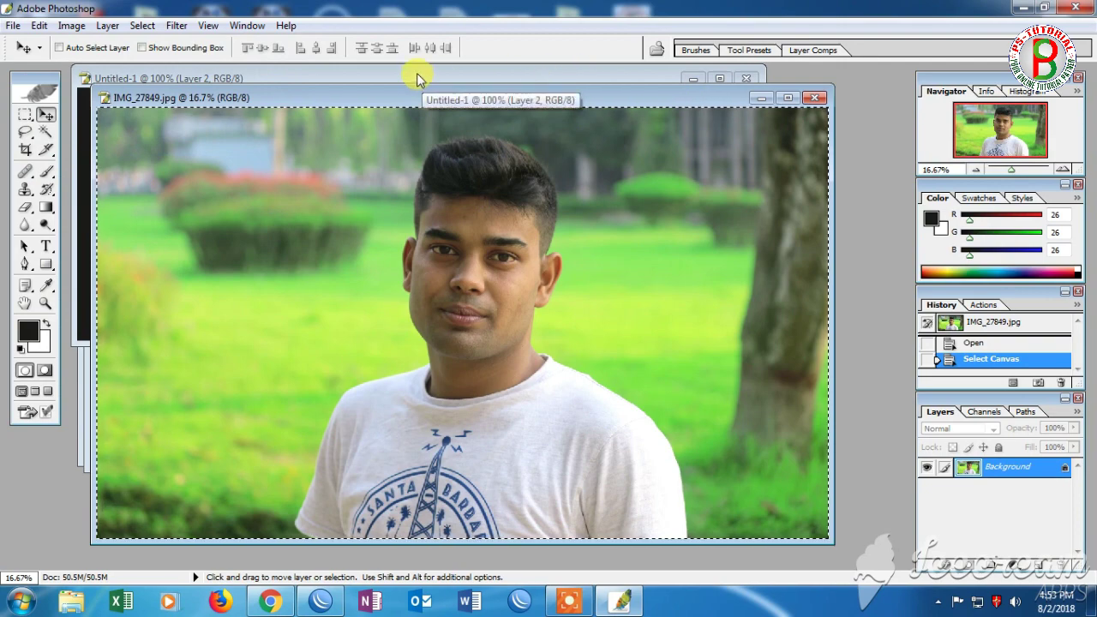
{"action": "left_click", "coordinate": [469, 80]}
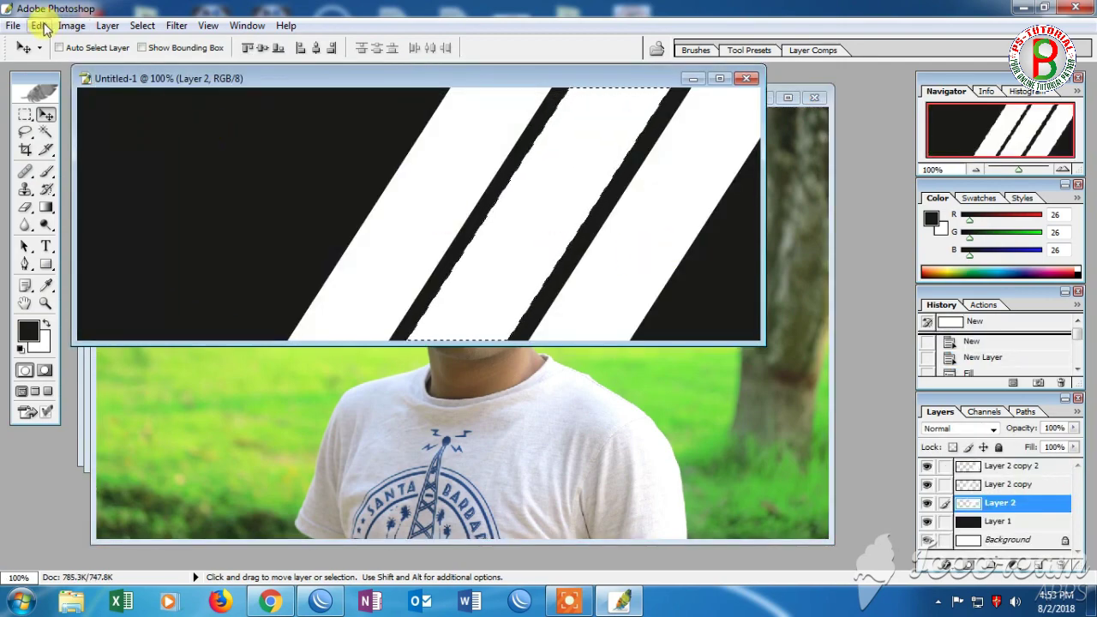
{"action": "left_click", "coordinate": [40, 26]}
{"action": "left_click", "coordinate": [86, 201]}
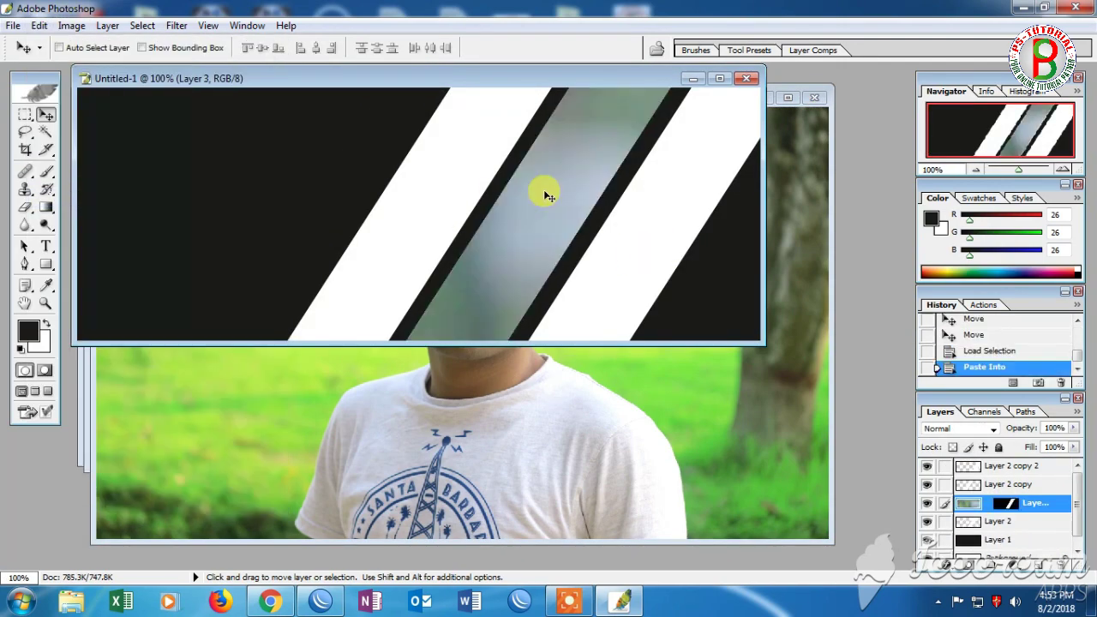
{"action": "key", "text": "ctrl+t"}
{"action": "left_click", "coordinate": [720, 79]}
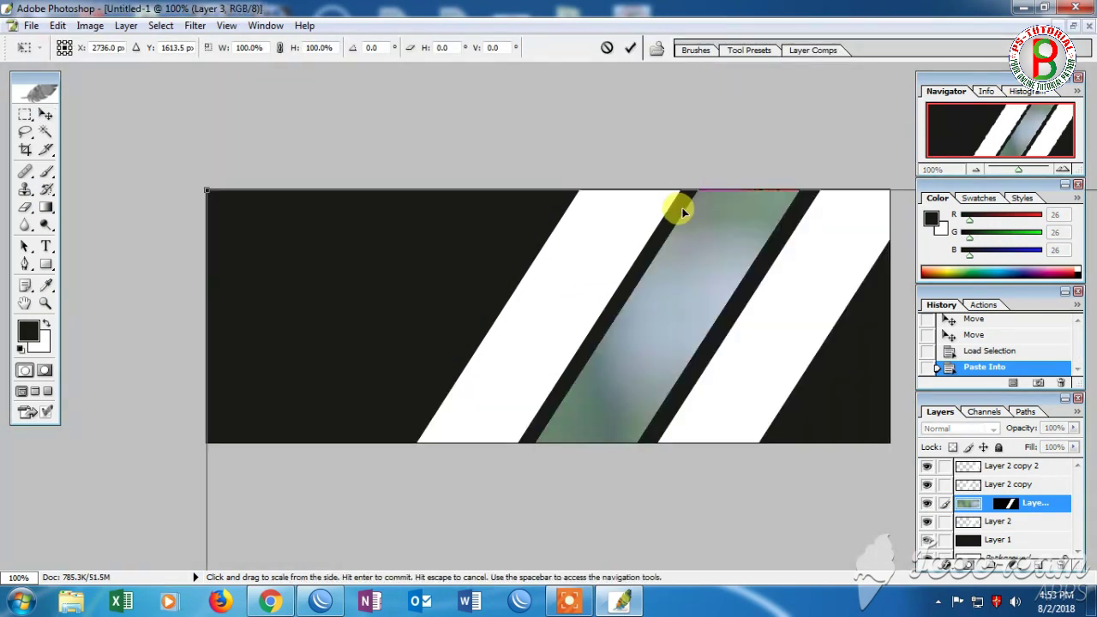
Step: Shrink the pasted photo from its corners while zooming to see the whole banner
{"action": "key", "text": "ctrl+0"}
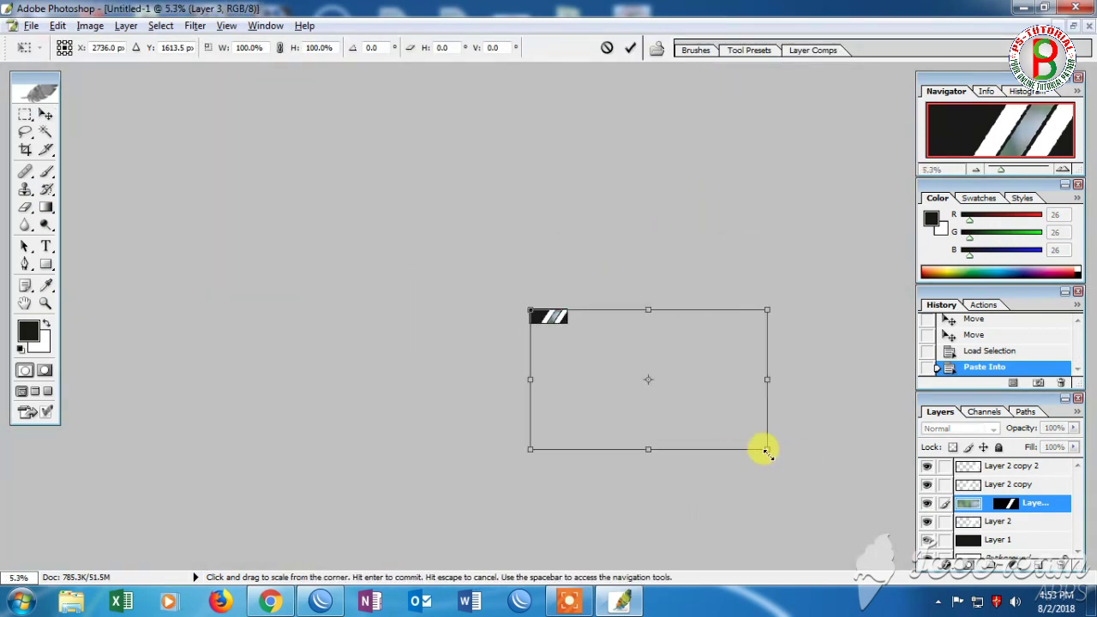
{"action": "left_click_drag", "start_coordinate": [765, 450], "coordinate": [710, 493]}
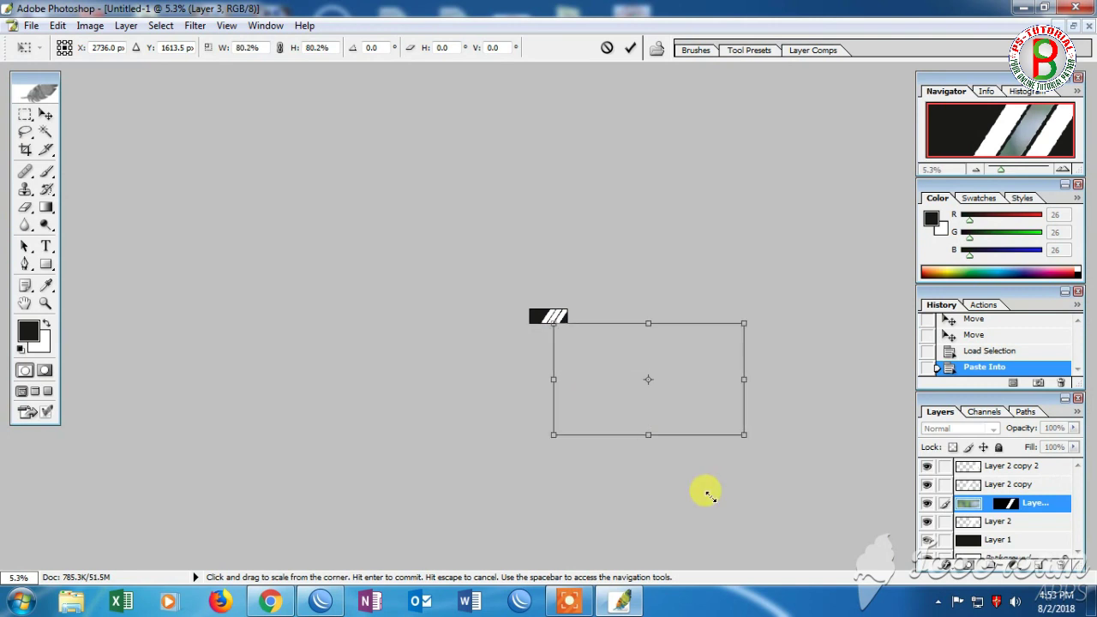
{"action": "left_click_drag", "start_coordinate": [665, 452], "coordinate": [610, 406]}
{"action": "left_click_drag", "start_coordinate": [475, 247], "coordinate": [598, 372]}
{"action": "left_click", "coordinate": [638, 387], "text": "ctrl"}
{"action": "left_click_drag", "start_coordinate": [684, 419], "coordinate": [624, 381]}
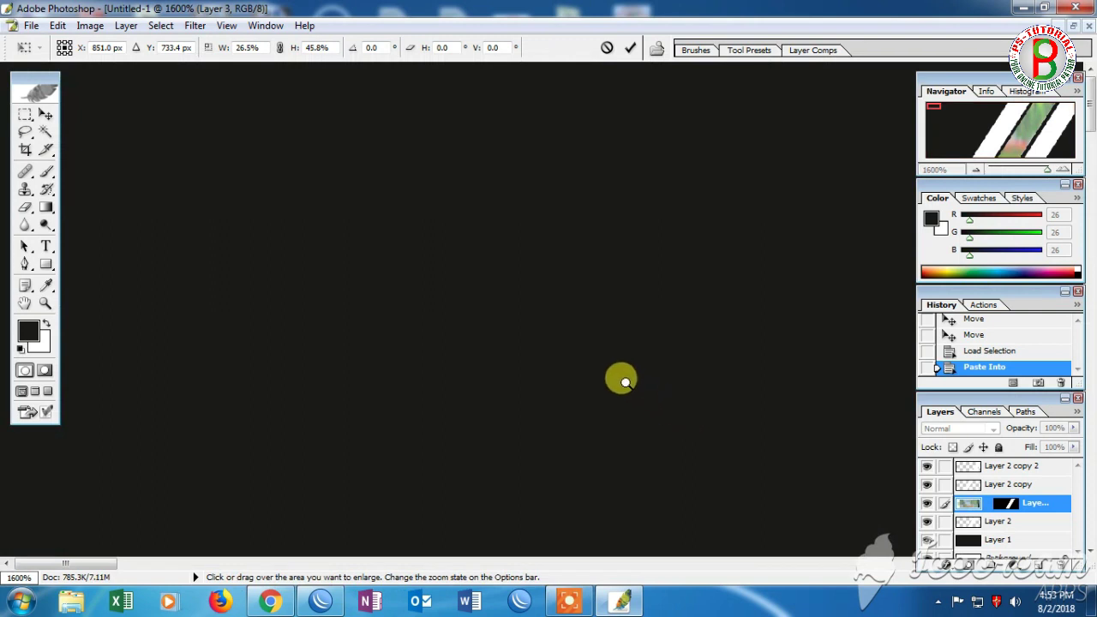
{"action": "left_click", "coordinate": [557, 313], "text": "ctrl+alt"}
{"action": "left_click", "coordinate": [580, 345], "text": "ctrl+alt"}
{"action": "left_click", "coordinate": [553, 242], "text": "ctrl+alt"}
{"action": "left_click", "coordinate": [596, 306], "text": "ctrl+alt"}
{"action": "left_click", "coordinate": [592, 304], "text": "ctrl+alt"}
{"action": "left_click", "coordinate": [592, 303], "text": "ctrl+alt"}
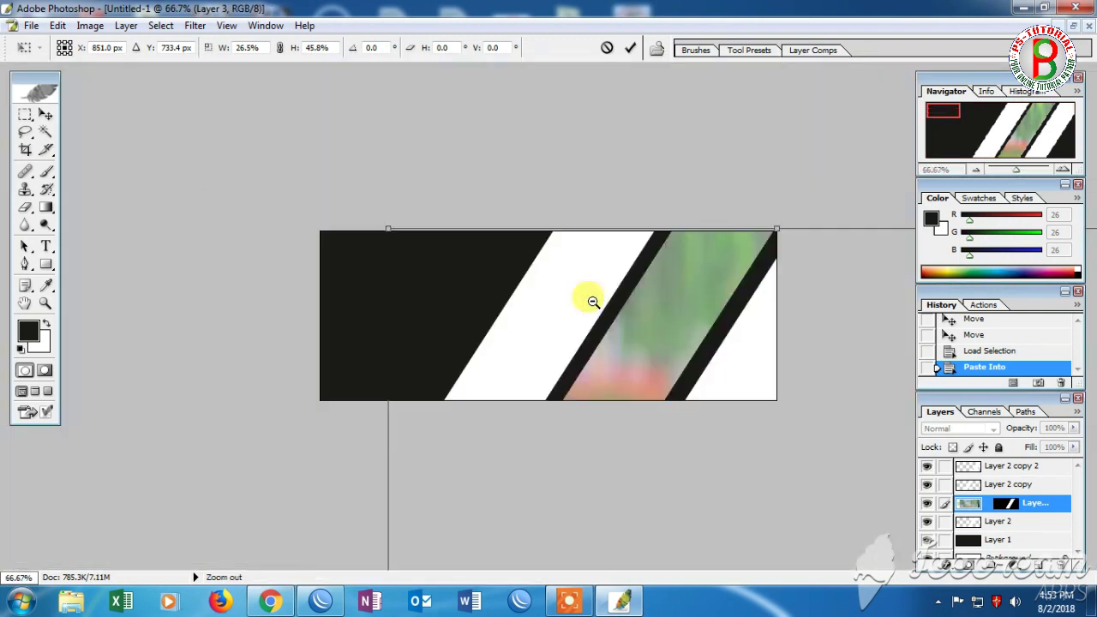
Step: Fine-tune the photo's size and position around the man's face, committing at about 10%
{"action": "left_click_drag", "start_coordinate": [814, 471], "coordinate": [453, 232]}
{"action": "mouse_move", "coordinate": [355, 118]}
{"action": "left_mouse_down"}
{"action": "mouse_move", "coordinate": [341, 131]}
{"action": "mouse_move", "coordinate": [529, 354]}
{"action": "left_mouse_up"}
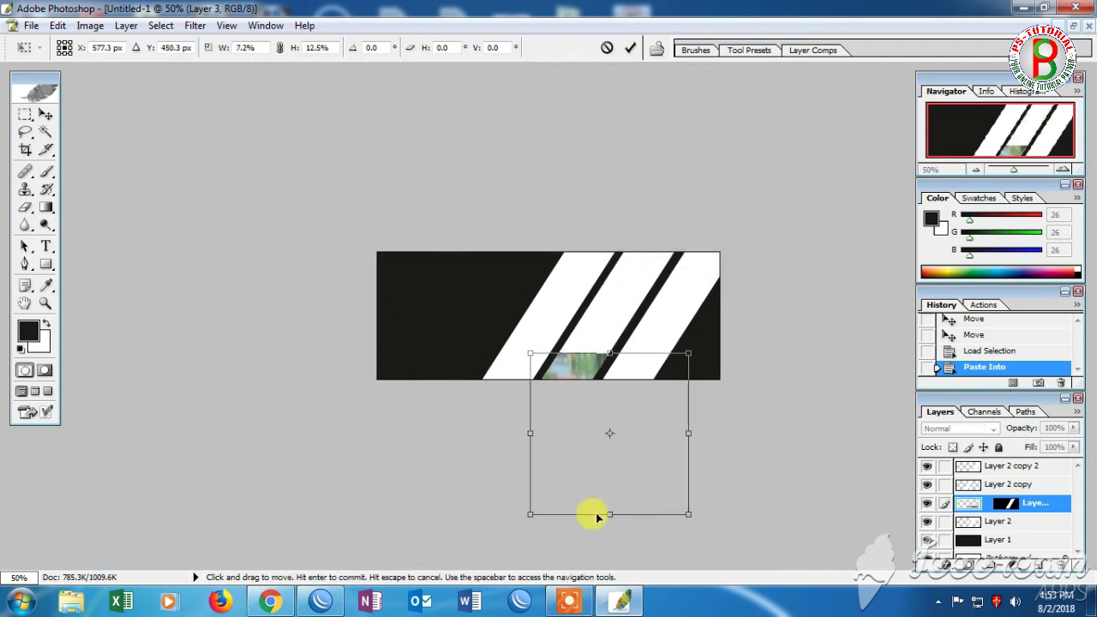
{"action": "left_click_drag", "start_coordinate": [595, 477], "coordinate": [589, 377]}
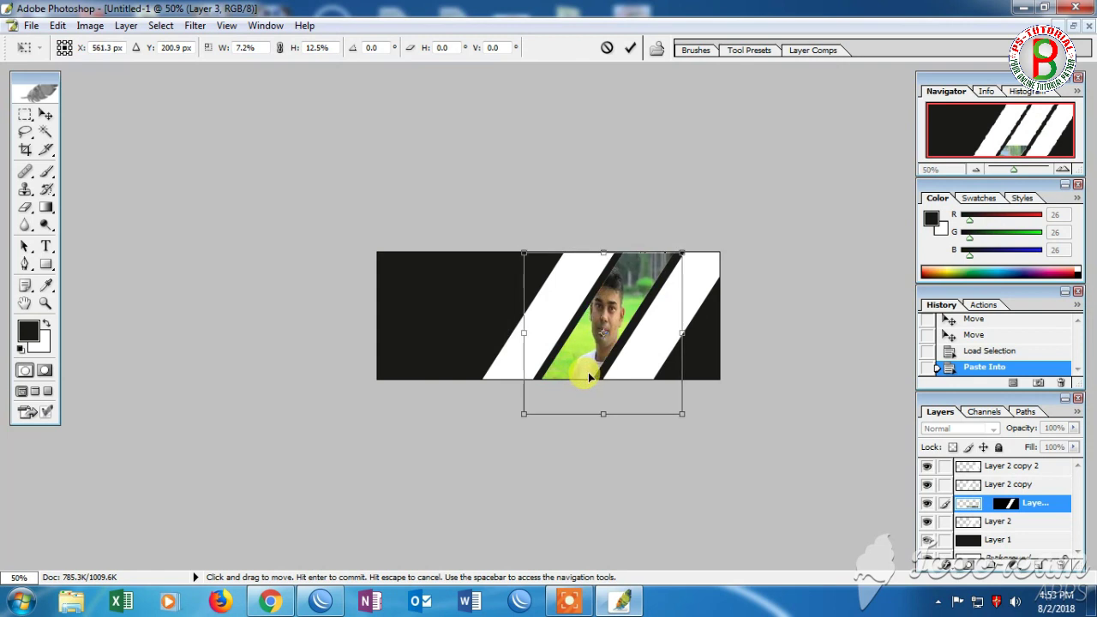
{"action": "left_click_drag", "start_coordinate": [684, 420], "coordinate": [735, 443]}
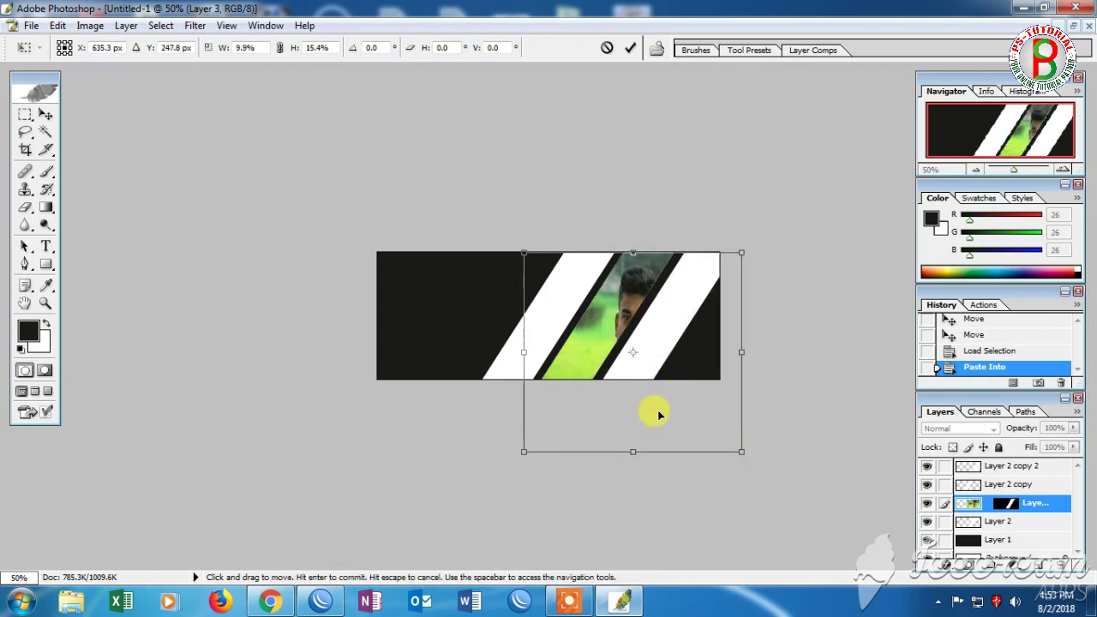
{"action": "left_click_drag", "start_coordinate": [657, 412], "coordinate": [635, 411]}
{"action": "left_click_drag", "start_coordinate": [505, 354], "coordinate": [441, 355]}
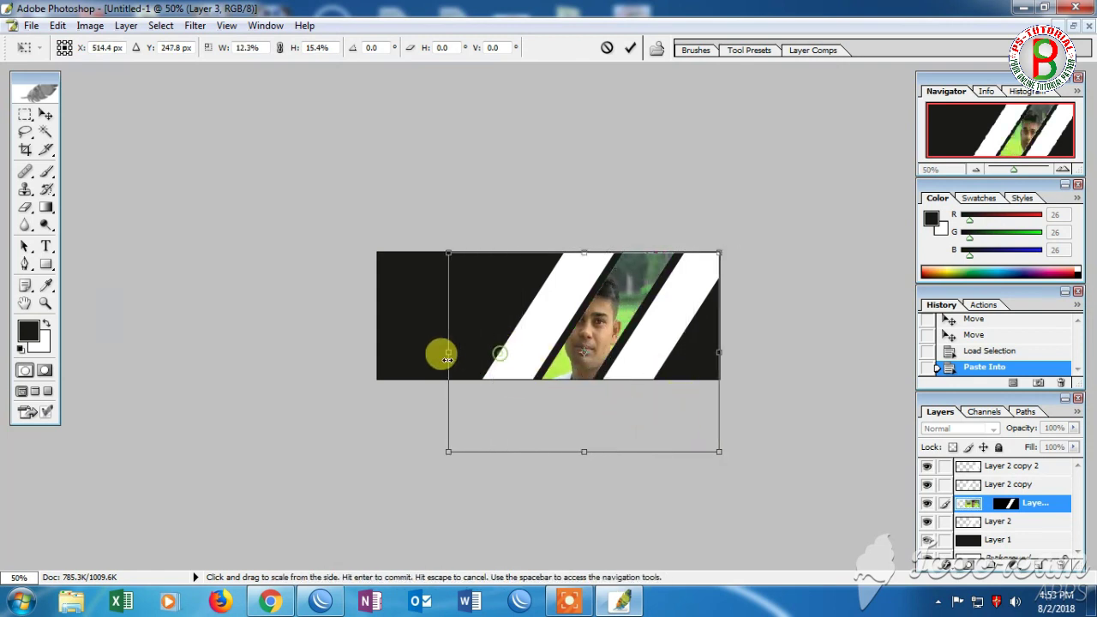
{"action": "mouse_move", "coordinate": [611, 429]}
{"action": "left_mouse_down"}
{"action": "mouse_move", "coordinate": [644, 432]}
{"action": "mouse_move", "coordinate": [648, 419]}
{"action": "mouse_move", "coordinate": [616, 417]}
{"action": "left_mouse_up"}
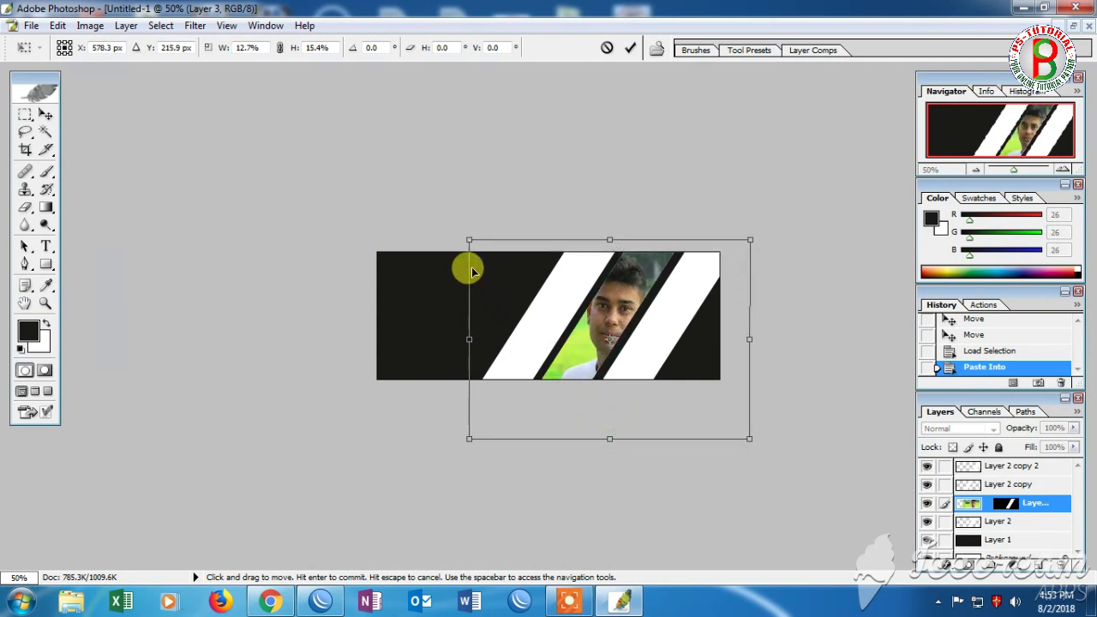
{"action": "left_click_drag", "start_coordinate": [469, 240], "coordinate": [499, 259]}
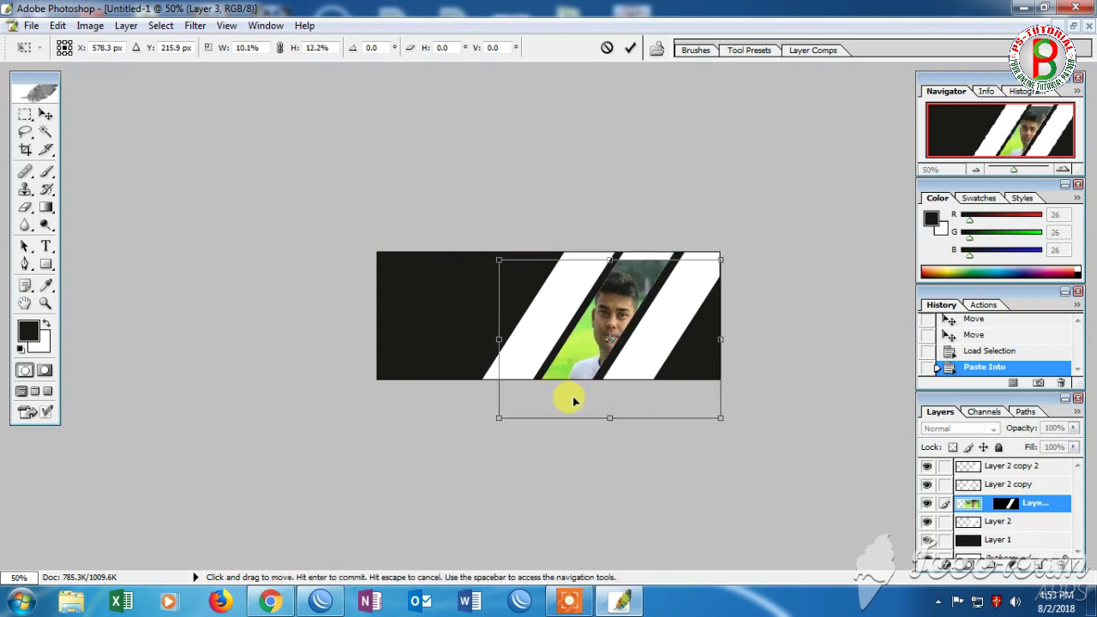
{"action": "left_click_drag", "start_coordinate": [598, 416], "coordinate": [612, 386]}
{"action": "left_click_drag", "start_coordinate": [664, 354], "coordinate": [675, 356]}
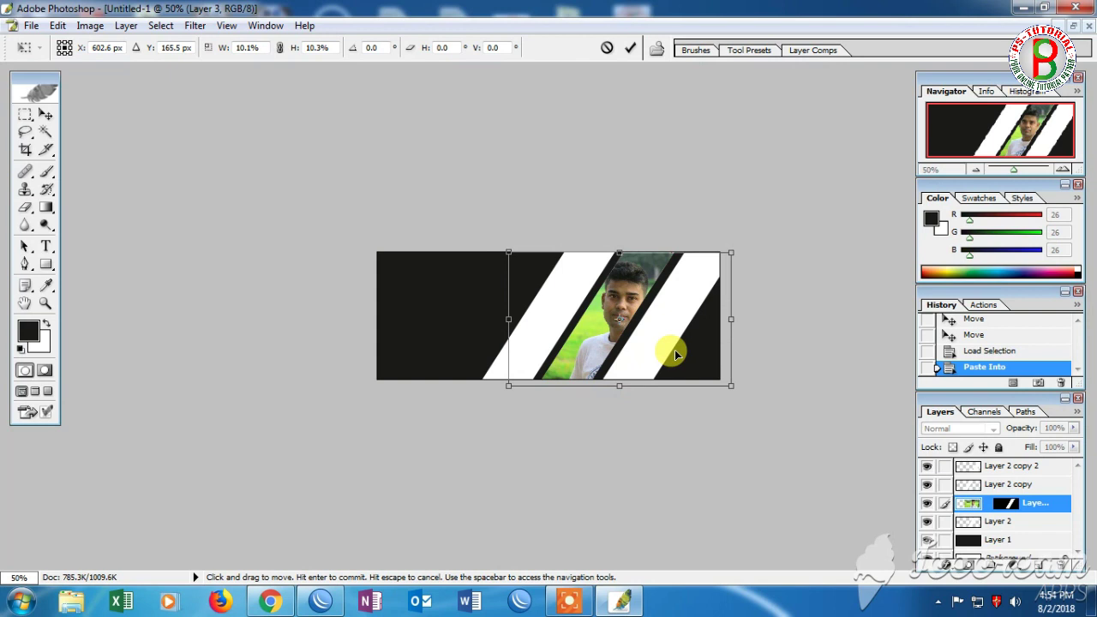
{"action": "key", "text": "Return"}
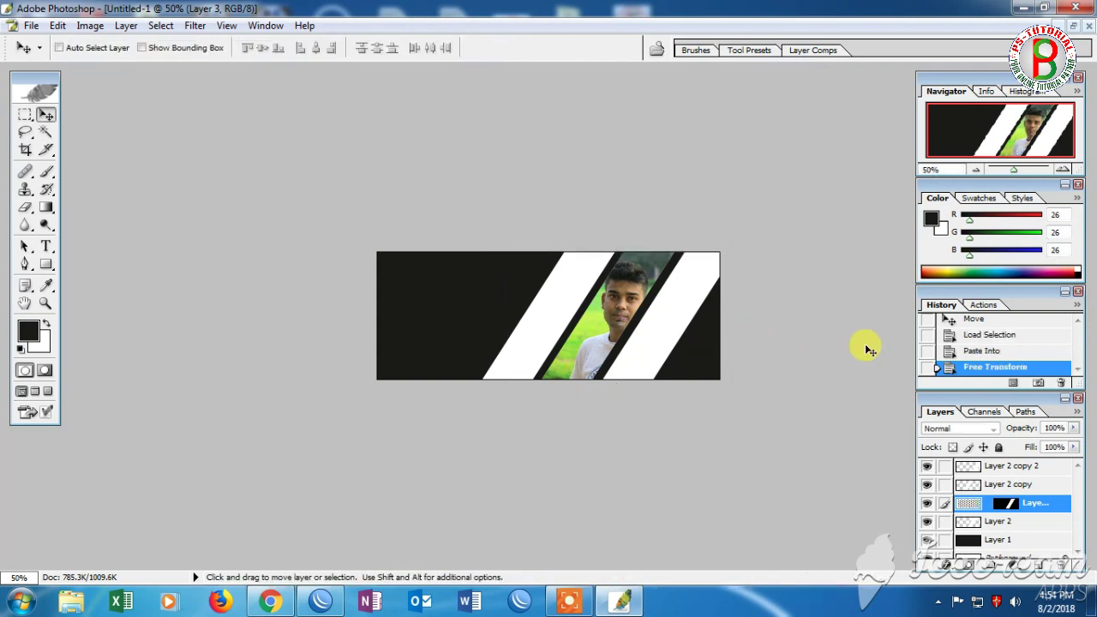
Step: Load the Layer 2 copy stripe as a selection
{"action": "left_click", "coordinate": [997, 485]}
{"action": "right_click", "coordinate": [969, 485]}
{"action": "left_click", "coordinate": [943, 494]}
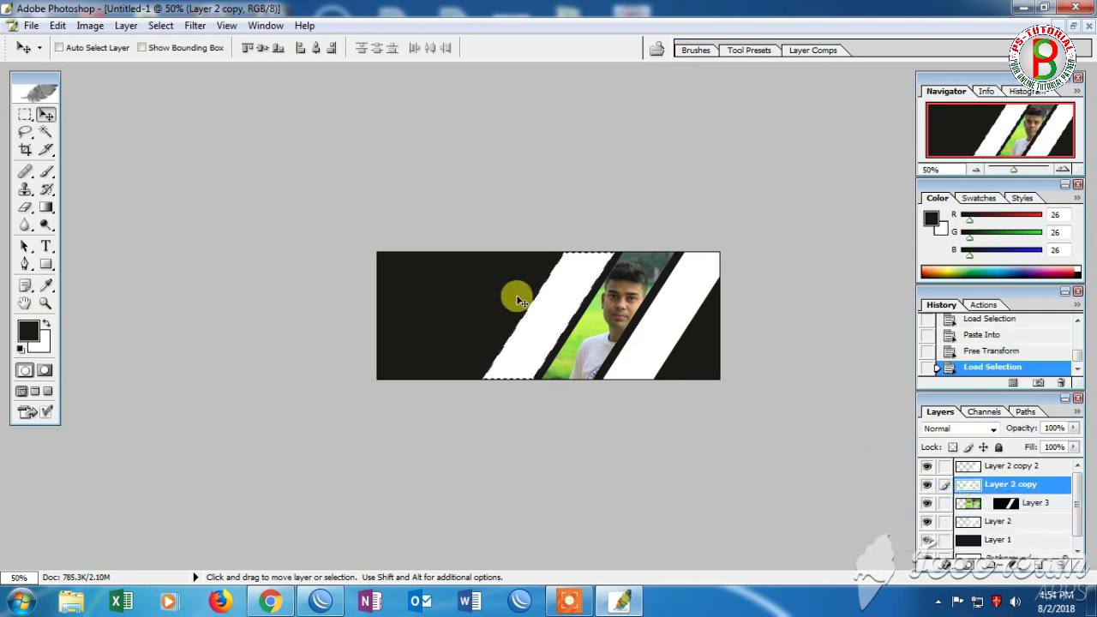
Step: Rearrange the document windows so the PS-01.jpg sunglasses photo fills the workspace
{"action": "left_click", "coordinate": [1074, 27]}
{"action": "left_click_drag", "start_coordinate": [426, 91], "coordinate": [578, 69]}
{"action": "left_click", "coordinate": [656, 277]}
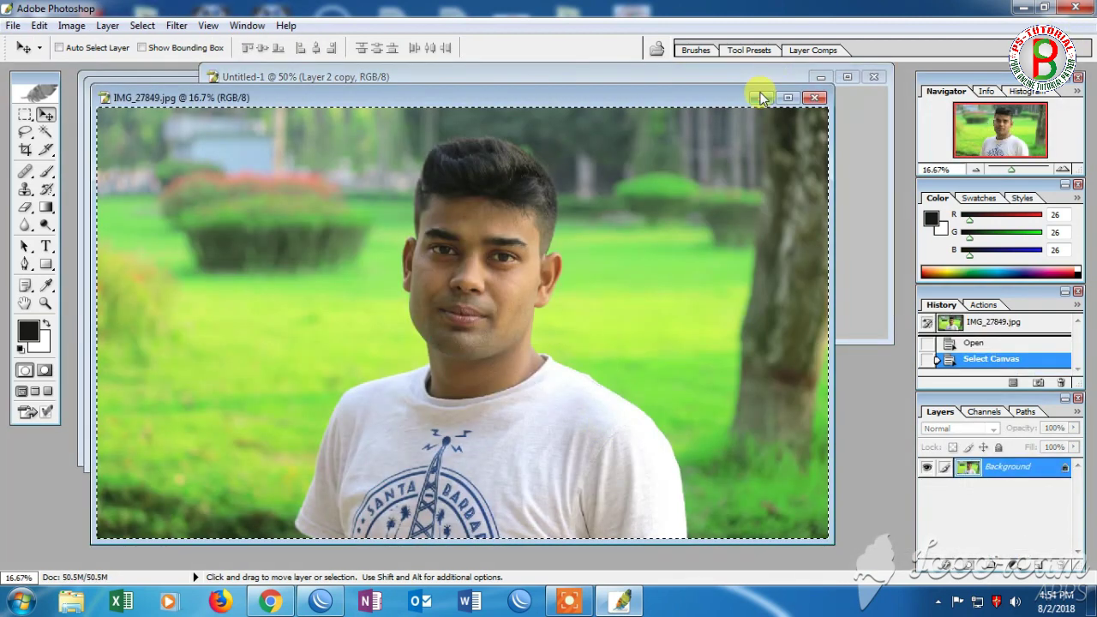
{"action": "left_click", "coordinate": [761, 98]}
{"action": "left_click", "coordinate": [309, 368]}
{"action": "mouse_move", "coordinate": [463, 76]}
{"action": "left_mouse_down"}
{"action": "mouse_move", "coordinate": [657, 225]}
{"action": "mouse_move", "coordinate": [611, 195]}
{"action": "left_mouse_up"}
{"action": "left_click", "coordinate": [288, 208]}
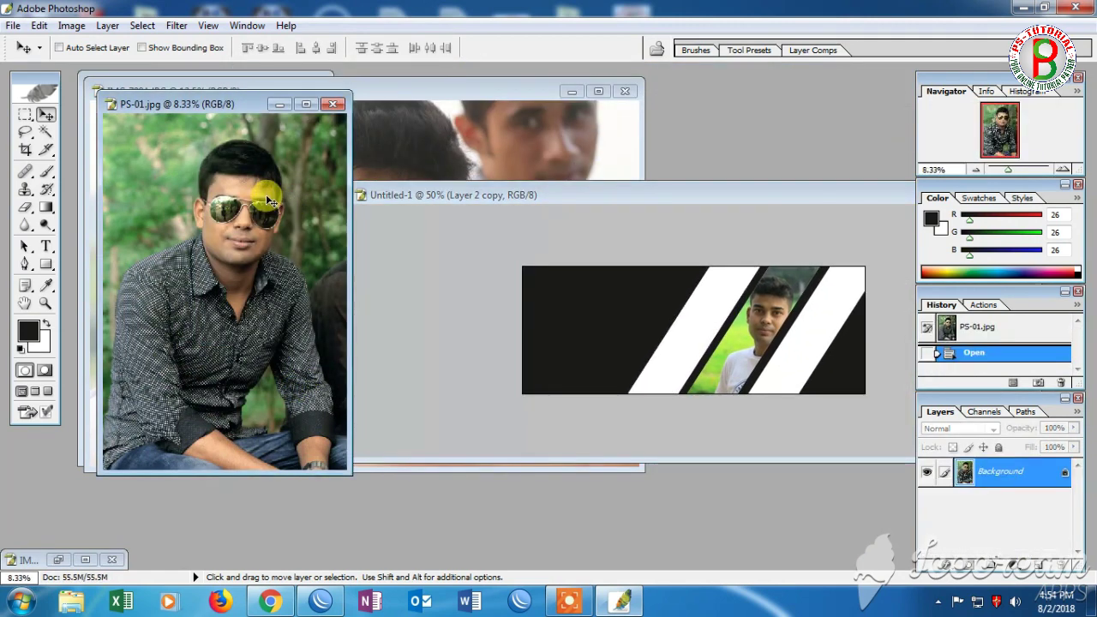
{"action": "left_click", "coordinate": [306, 103]}
Step: Select all of the PS-01.jpg sunglasses photo and copy it
{"action": "left_click", "coordinate": [57, 25]}
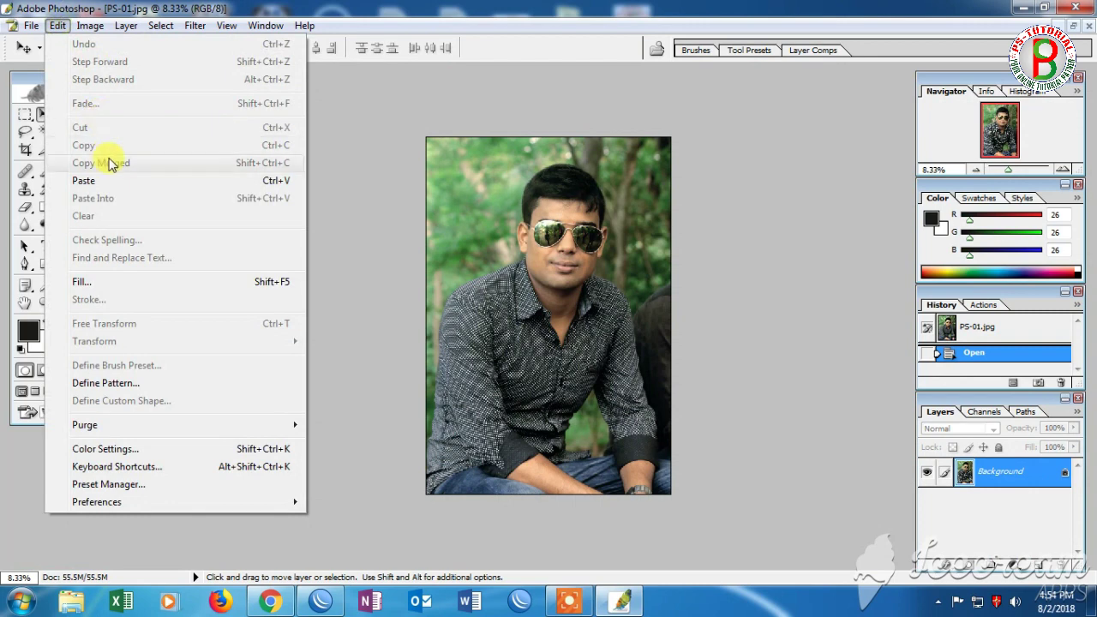
{"action": "left_click", "coordinate": [454, 232]}
{"action": "key", "text": "ctrl+a"}
{"action": "left_click", "coordinate": [58, 25]}
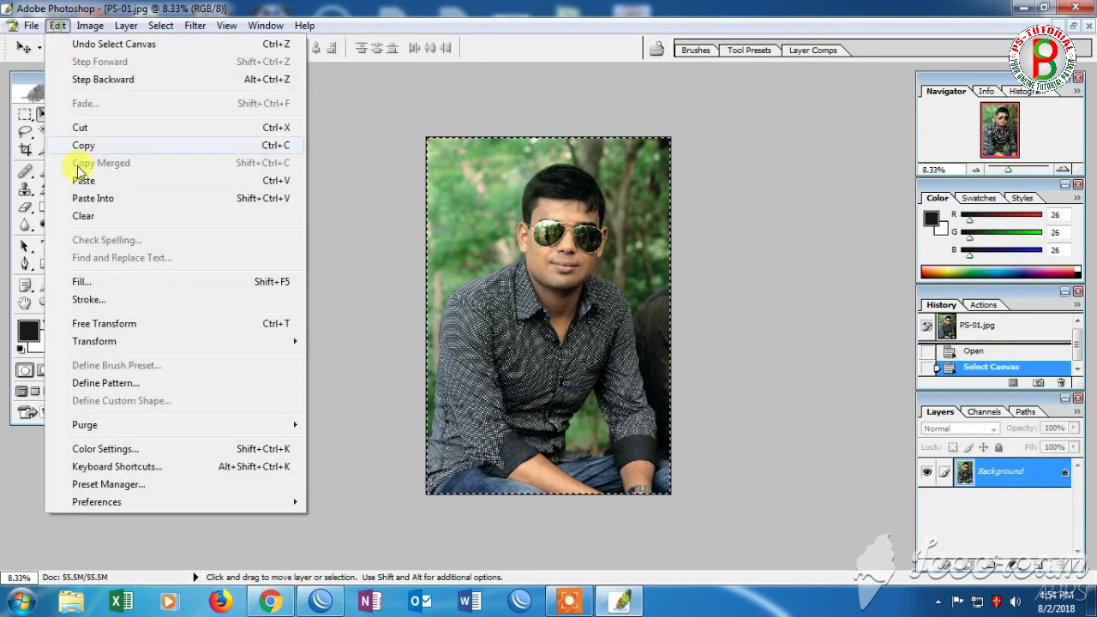
{"action": "left_click", "coordinate": [277, 144]}
Step: Paste the sunglasses photo into the left stripe selection of the maximized banner
{"action": "left_click", "coordinate": [1056, 26]}
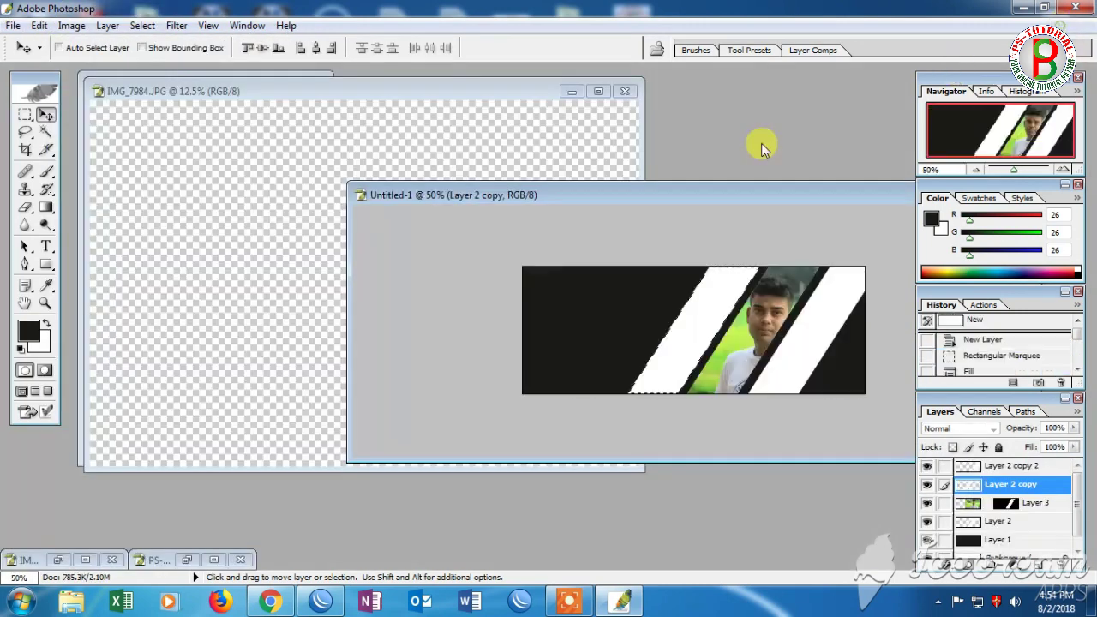
{"action": "double_click", "coordinate": [654, 197]}
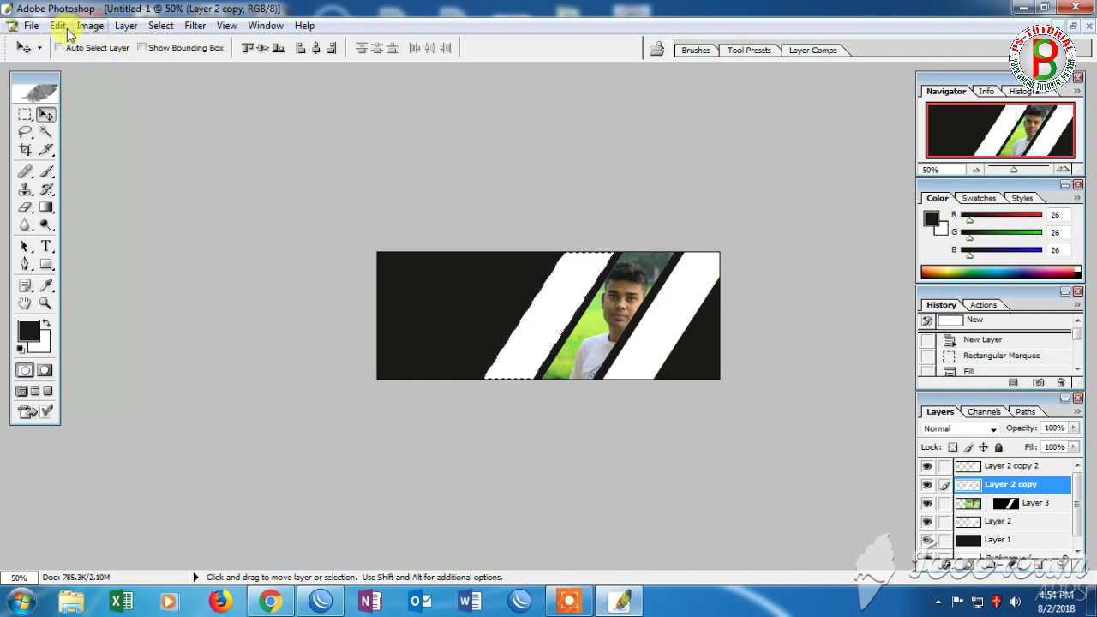
{"action": "left_click", "coordinate": [58, 25]}
{"action": "left_click", "coordinate": [114, 199]}
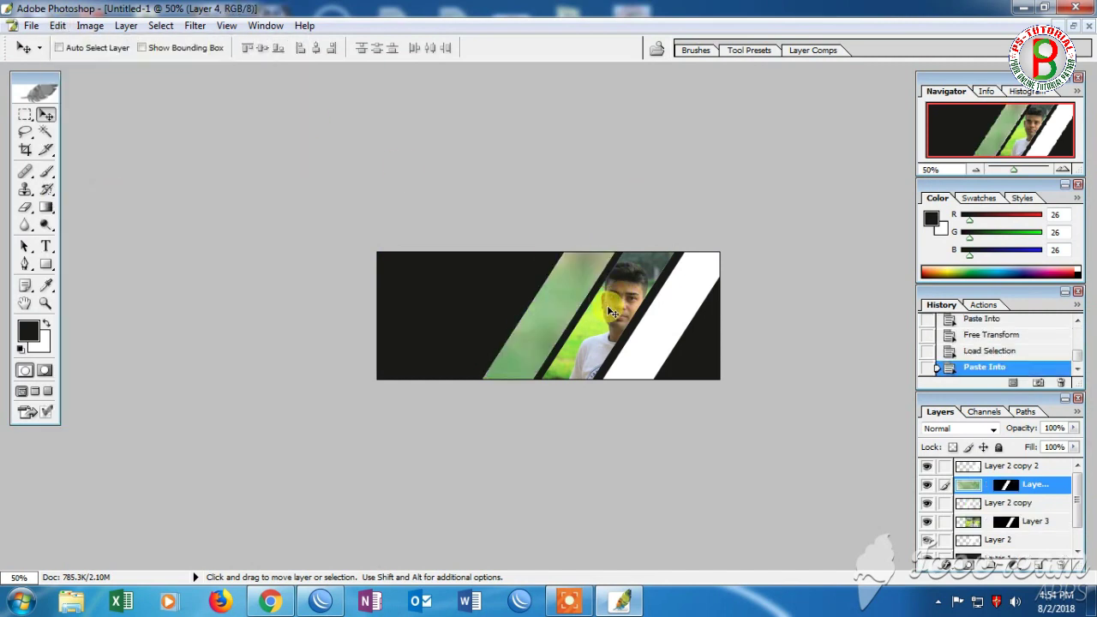
Step: Free-transform the pasted sunglasses photo, shrinking it to about 20% and moving it onto the banner
{"action": "key", "text": "ctrl+t"}
{"action": "key", "text": "ctrl+minus"}
{"action": "key", "text": "ctrl+minus"}
{"action": "key", "text": "ctrl+minus"}
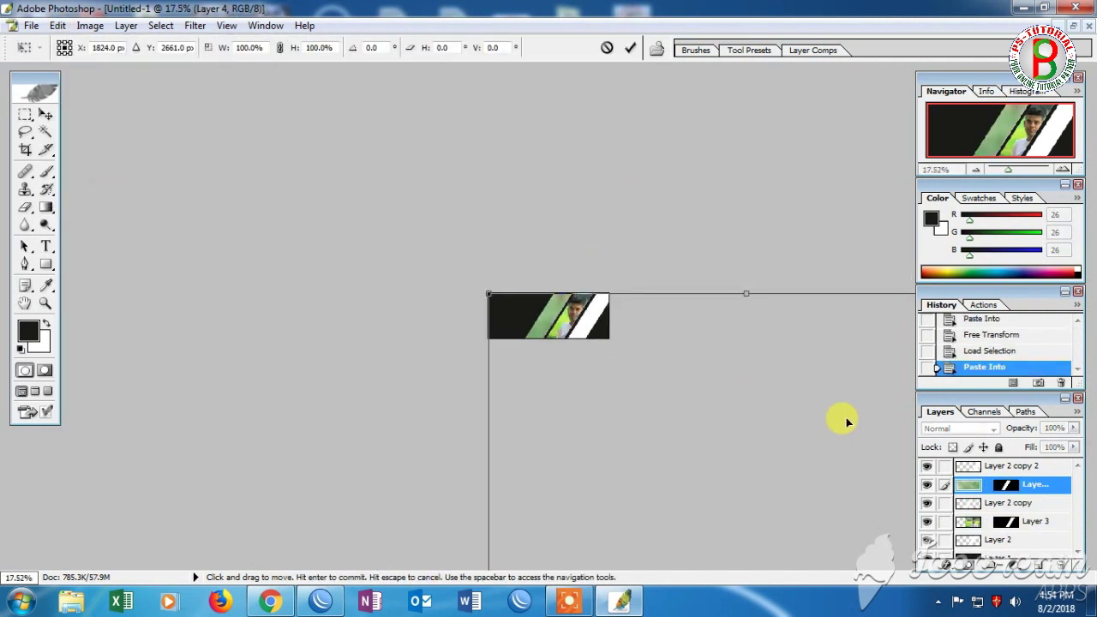
{"action": "key", "text": "ctrl+minus"}
{"action": "key", "text": "ctrl+minus"}
{"action": "key", "text": "ctrl+minus"}
{"action": "key", "text": "ctrl+minus"}
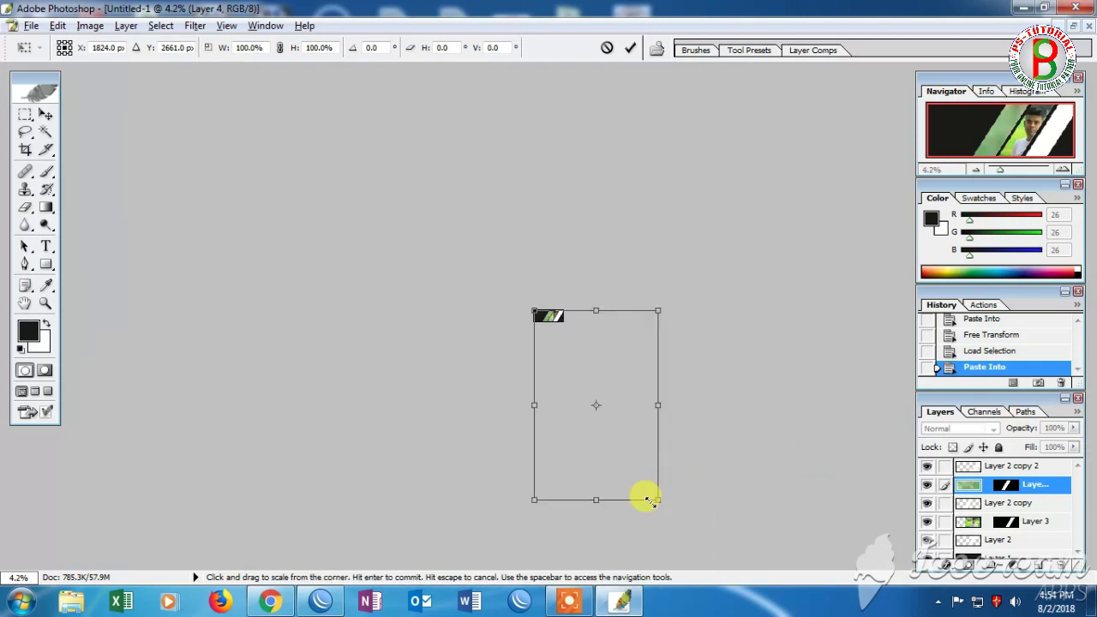
{"action": "left_click_drag", "start_coordinate": [656, 502], "coordinate": [605, 419]}
{"action": "key", "text": "ctrl+0"}
{"action": "mouse_move", "coordinate": [679, 486]}
{"action": "left_mouse_down"}
{"action": "mouse_move", "coordinate": [607, 426]}
{"action": "mouse_move", "coordinate": [558, 277]}
{"action": "left_mouse_up"}
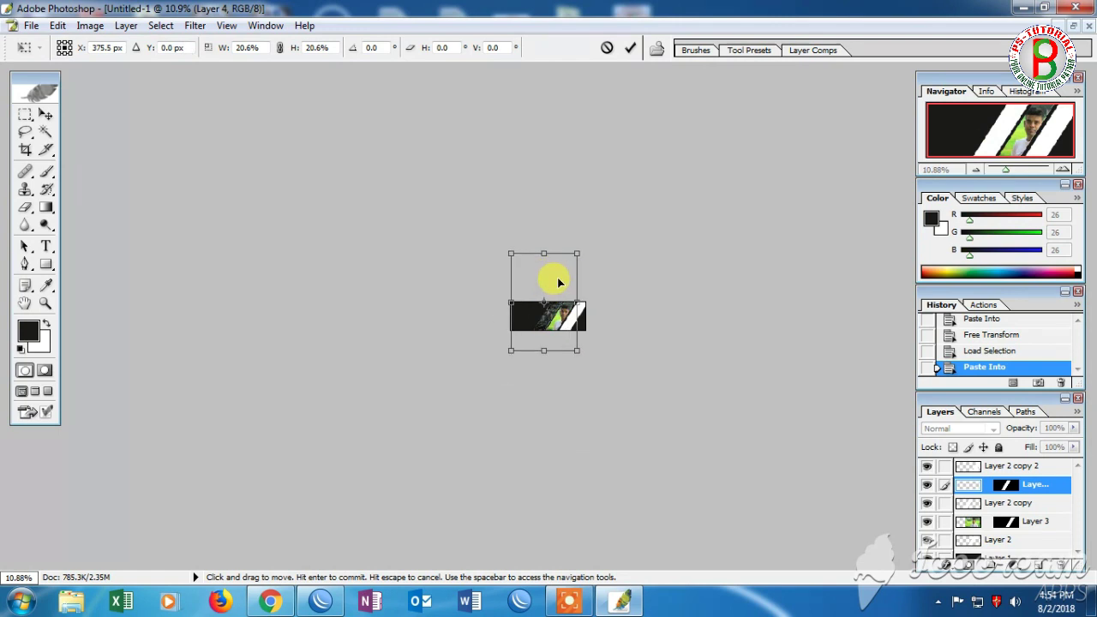
{"action": "key", "text": "ctrl+plus"}
{"action": "key", "text": "ctrl+plus"}
{"action": "key", "text": "ctrl+plus"}
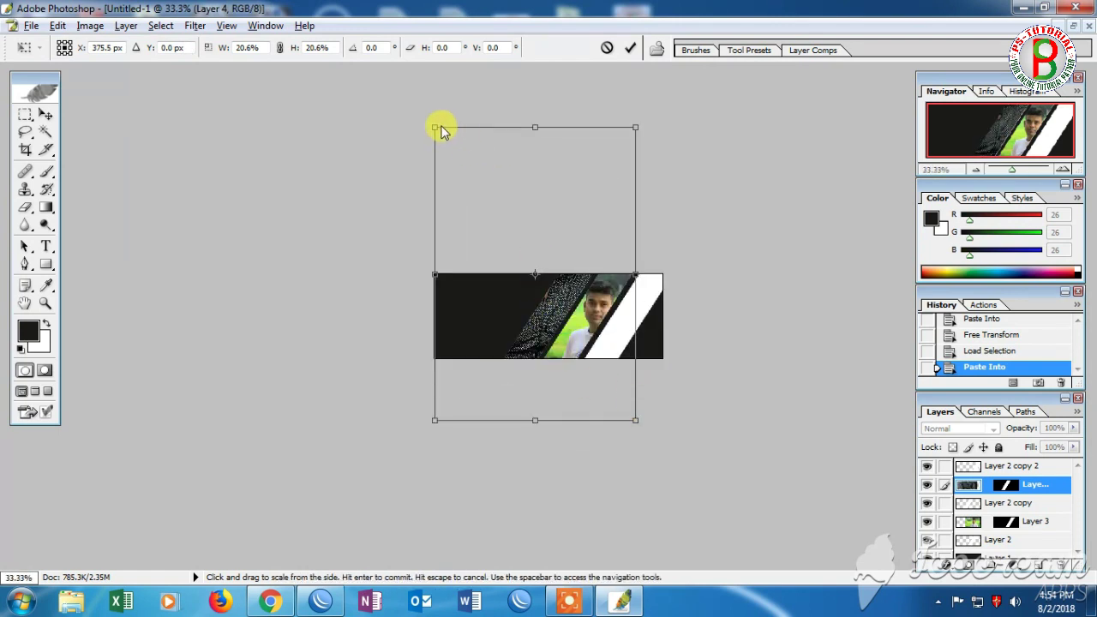
Step: Fine-tune the photo to about 9.4% so the face fills the left stripe, then commit
{"action": "mouse_move", "coordinate": [435, 126]}
{"action": "left_mouse_down"}
{"action": "mouse_move", "coordinate": [491, 202]}
{"action": "mouse_move", "coordinate": [537, 297]}
{"action": "left_mouse_up"}
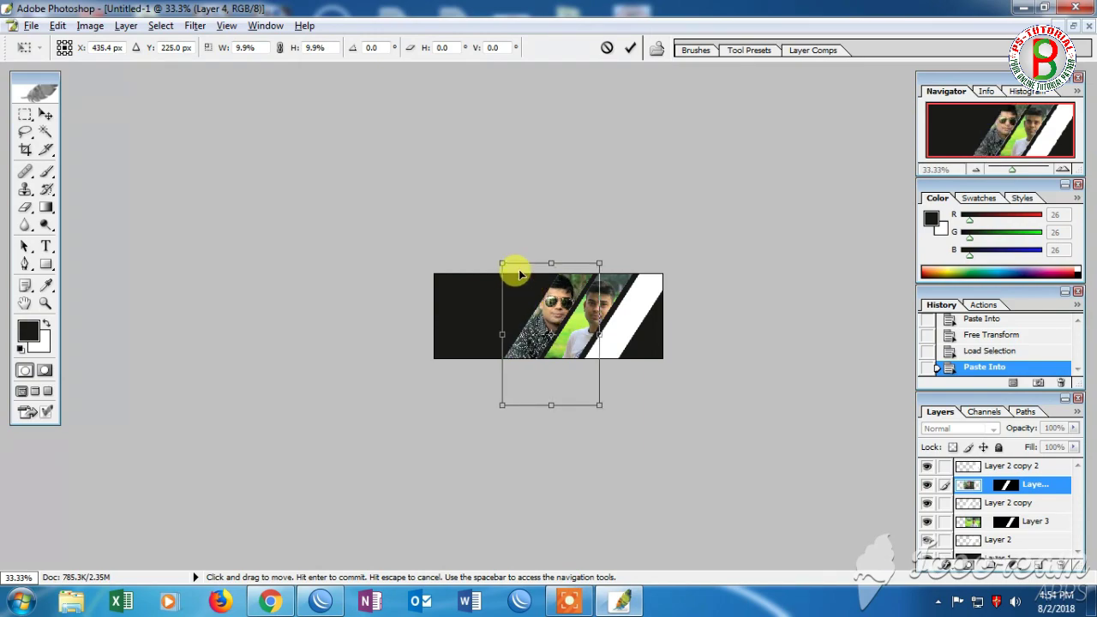
{"action": "left_click_drag", "start_coordinate": [499, 261], "coordinate": [511, 276]}
{"action": "key", "text": "ctrl+plus"}
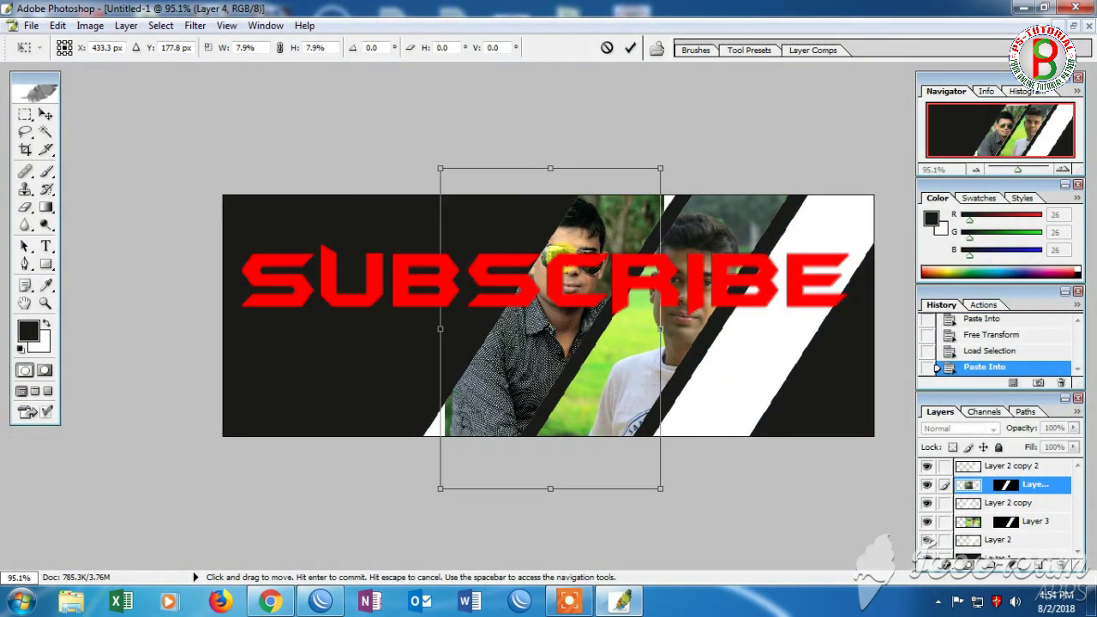
{"action": "left_click_drag", "start_coordinate": [573, 268], "coordinate": [547, 283]}
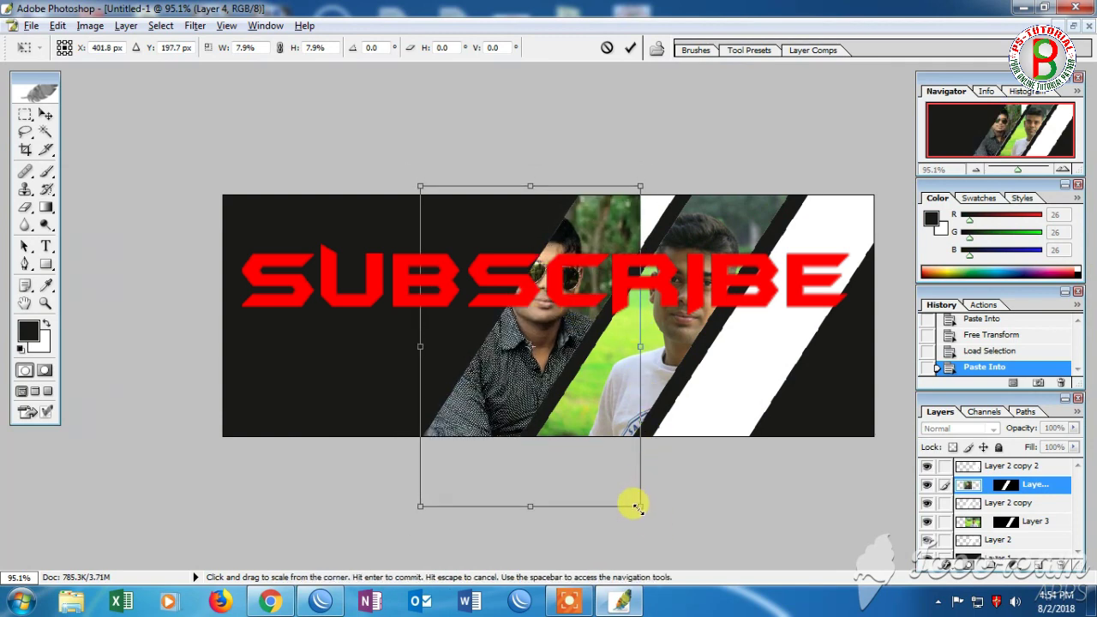
{"action": "left_click_drag", "start_coordinate": [636, 507], "coordinate": [677, 566]}
{"action": "left_click_drag", "start_coordinate": [592, 376], "coordinate": [596, 368]}
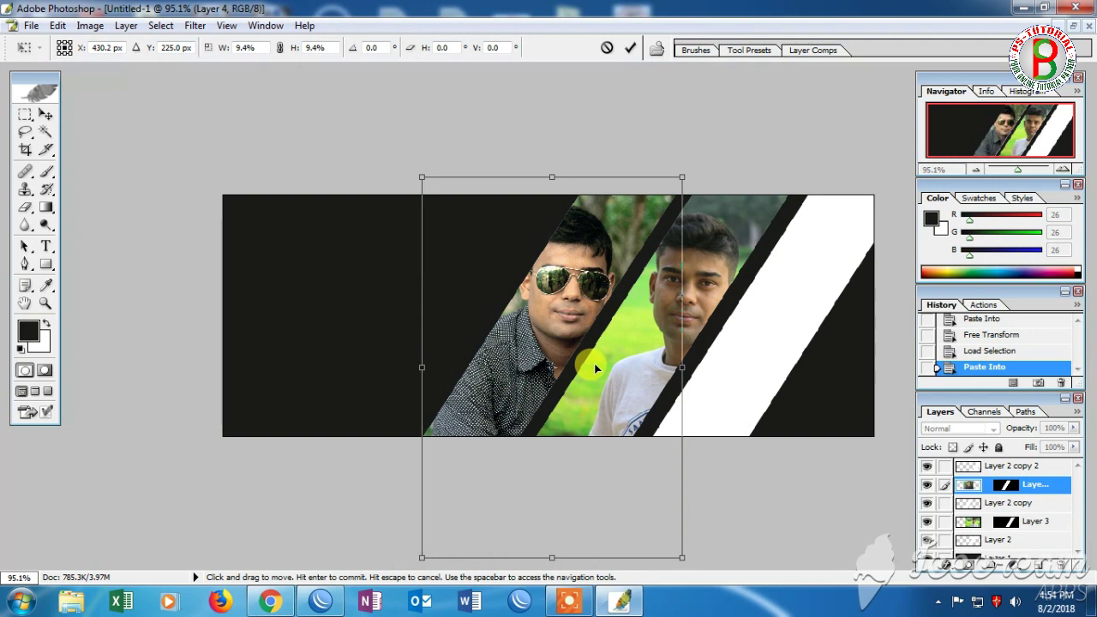
{"action": "key", "text": "Return"}
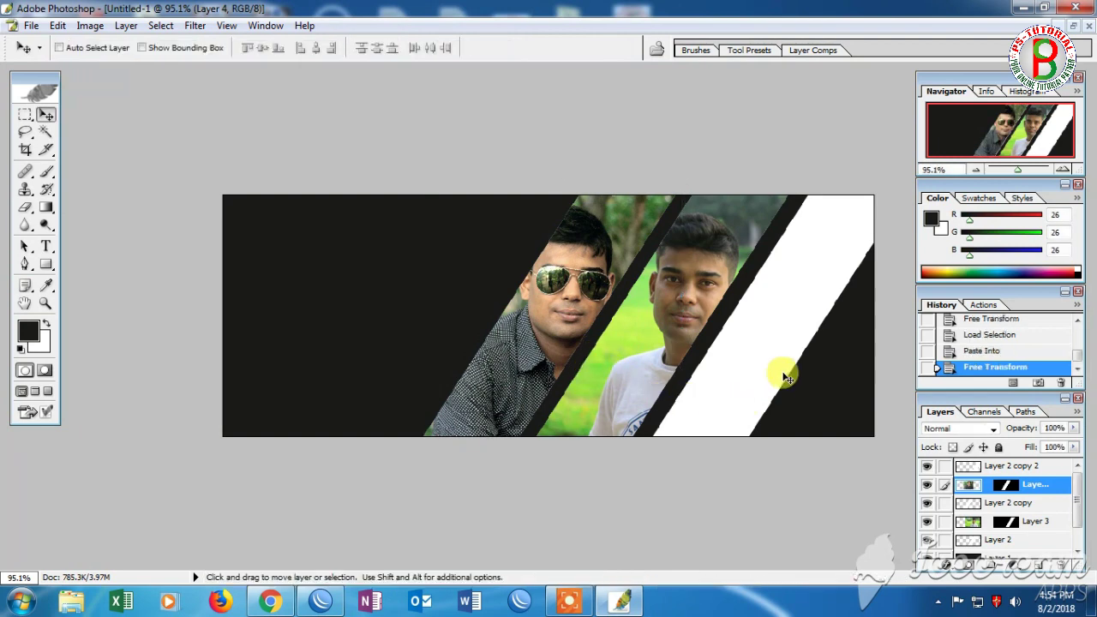
{"action": "right_click", "coordinate": [775, 339]}
Step: Load the right white stripe (Layer 2 copy 2) as a selection
{"action": "left_click", "coordinate": [973, 467]}
{"action": "right_click", "coordinate": [973, 470]}
{"action": "left_click", "coordinate": [975, 481]}
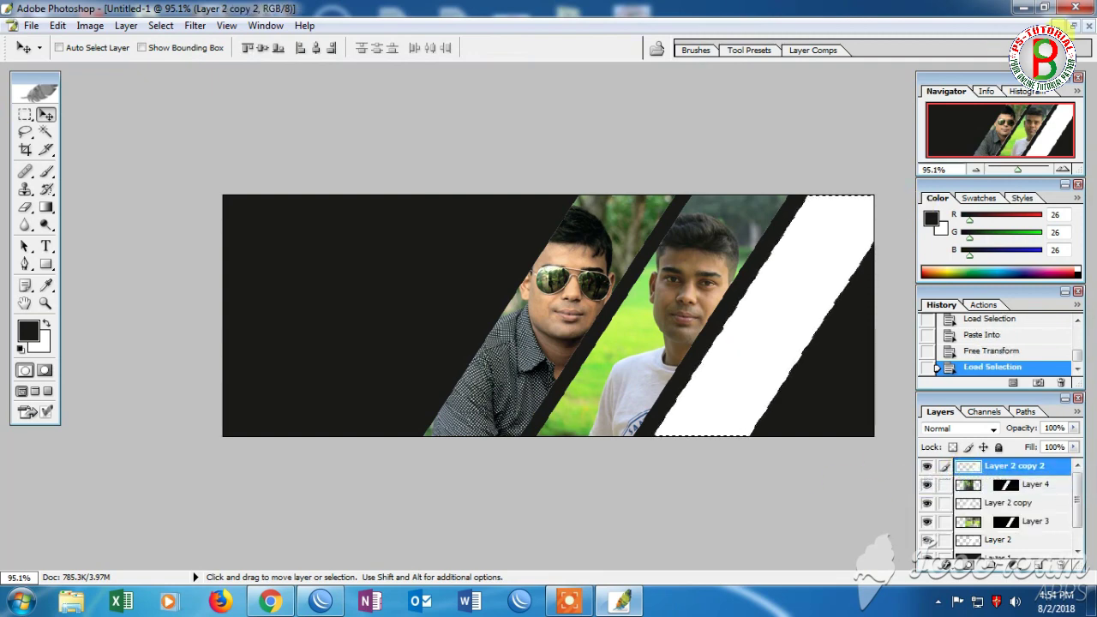
Step: Select all of IMG_7984.JPG and copy it
{"action": "left_click", "coordinate": [1073, 26]}
{"action": "left_click", "coordinate": [260, 198]}
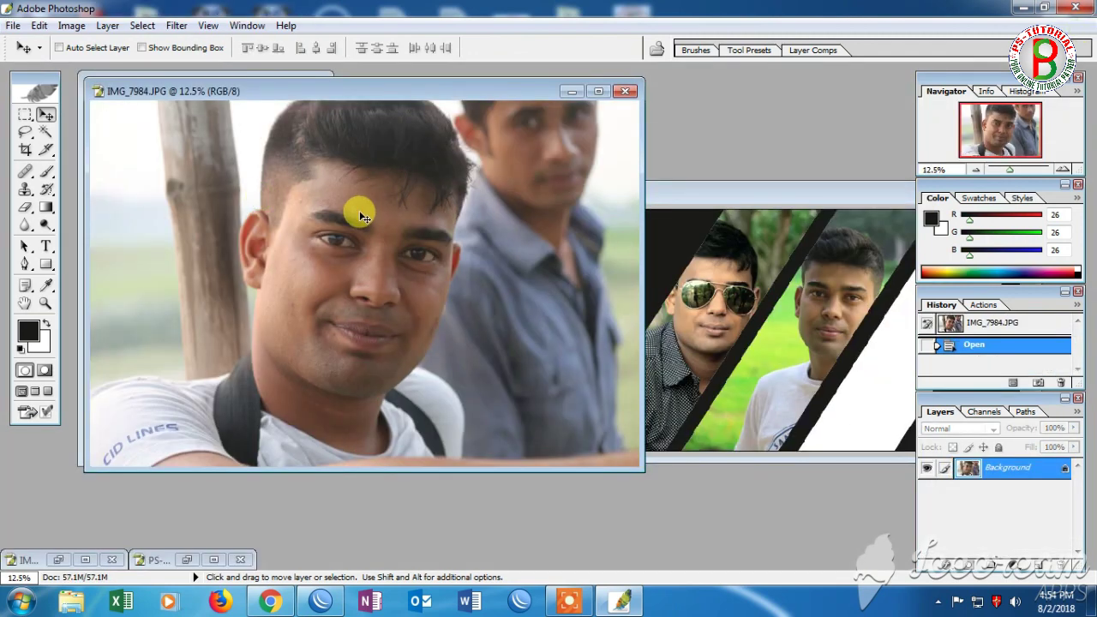
{"action": "key", "text": "ctrl+a"}
{"action": "left_click", "coordinate": [39, 25]}
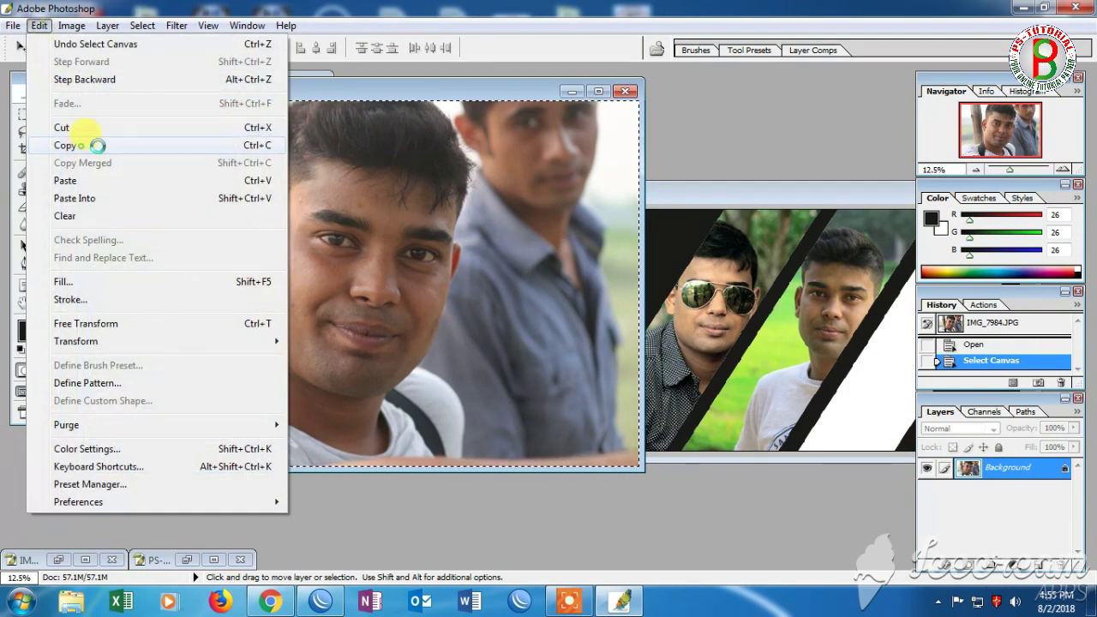
{"action": "left_click", "coordinate": [64, 146]}
Step: Paste IMG_7984 into the right stripe selection of the maximized banner as Layer 5
{"action": "left_click", "coordinate": [840, 196]}
{"action": "left_click_drag", "start_coordinate": [840, 197], "coordinate": [804, 192]}
{"action": "double_click", "coordinate": [804, 192]}
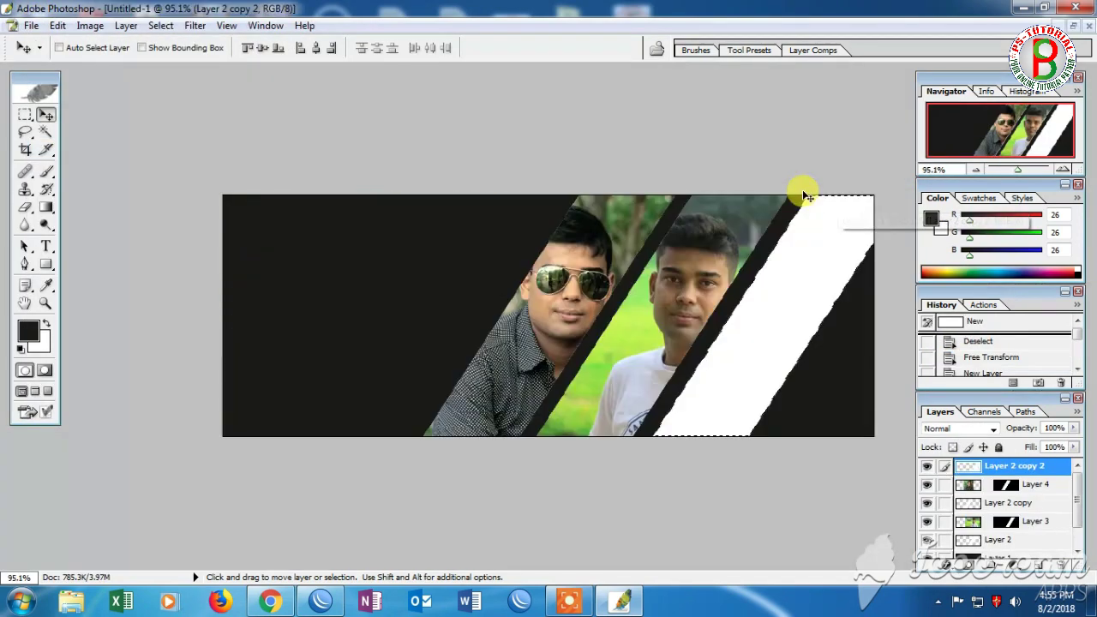
{"action": "left_click", "coordinate": [58, 25]}
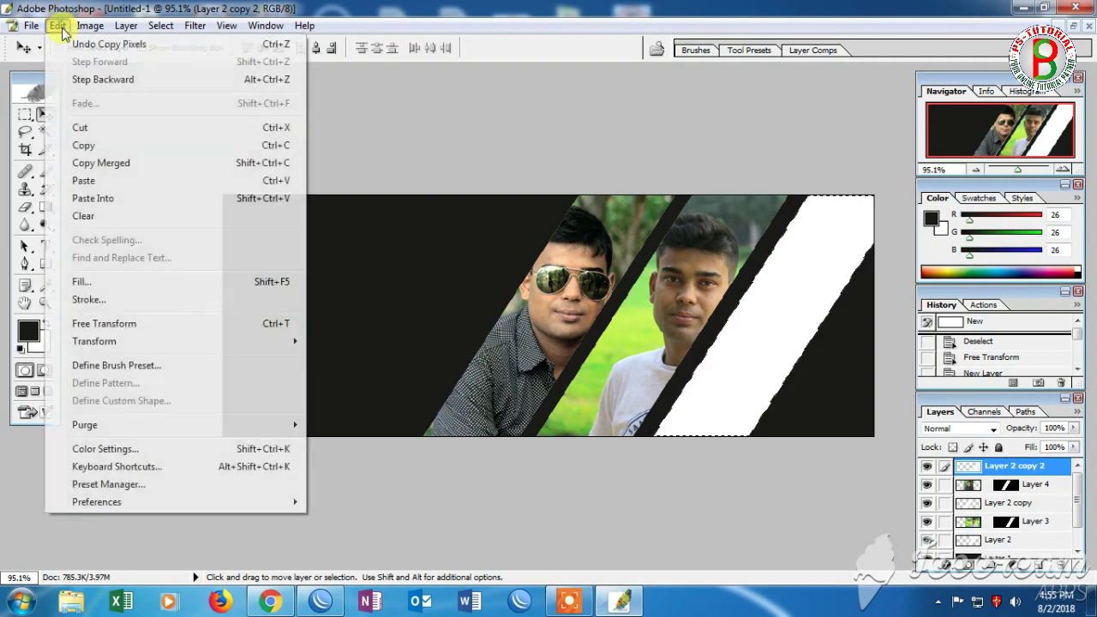
{"action": "left_click", "coordinate": [99, 192]}
{"action": "key", "text": "ctrl+t"}
{"action": "key", "text": "ctrl+0"}
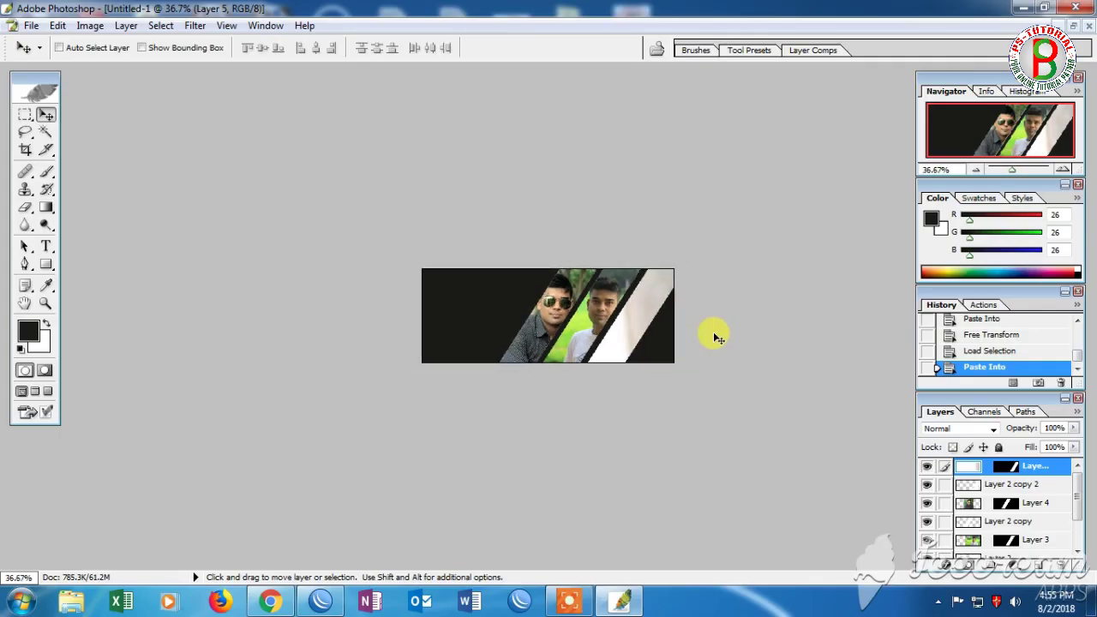
Step: Shrink the pasted photo from about 22% down to 6% and move it onto the right stripe
{"action": "key", "text": "ctrl+0"}
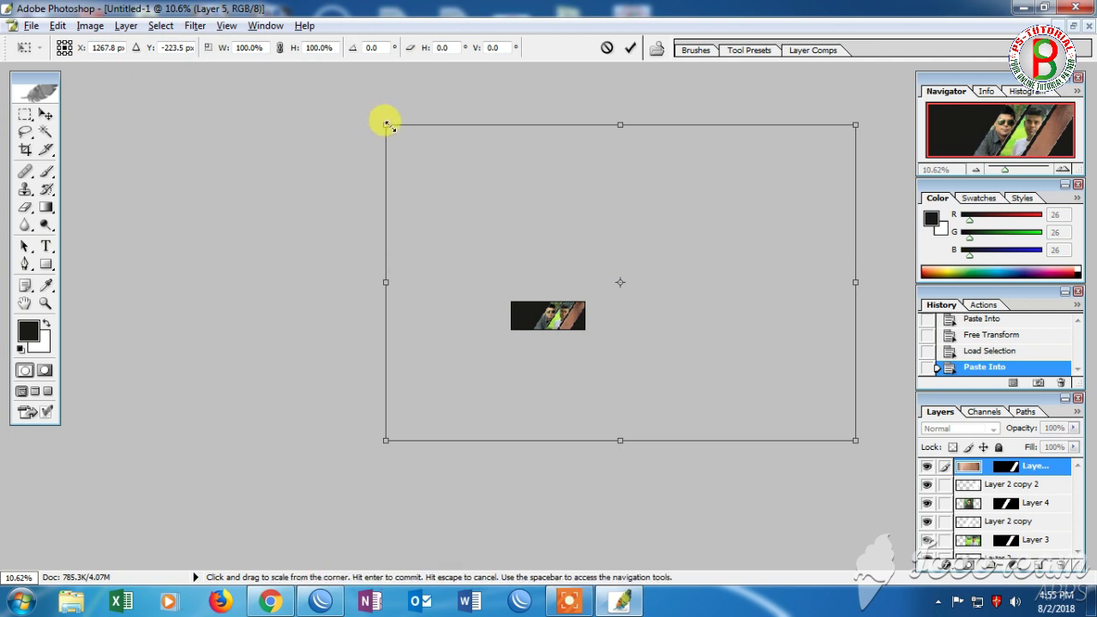
{"action": "left_click_drag", "start_coordinate": [387, 126], "coordinate": [588, 331]}
{"action": "key", "text": "ctrl+0"}
{"action": "left_click_drag", "start_coordinate": [666, 251], "coordinate": [582, 356]}
{"action": "mouse_move", "coordinate": [503, 258]}
{"action": "left_mouse_down"}
{"action": "mouse_move", "coordinate": [580, 357]}
{"action": "mouse_move", "coordinate": [571, 252]}
{"action": "left_mouse_up"}
{"action": "key", "text": "ctrl+0"}
{"action": "left_click_drag", "start_coordinate": [767, 356], "coordinate": [731, 305]}
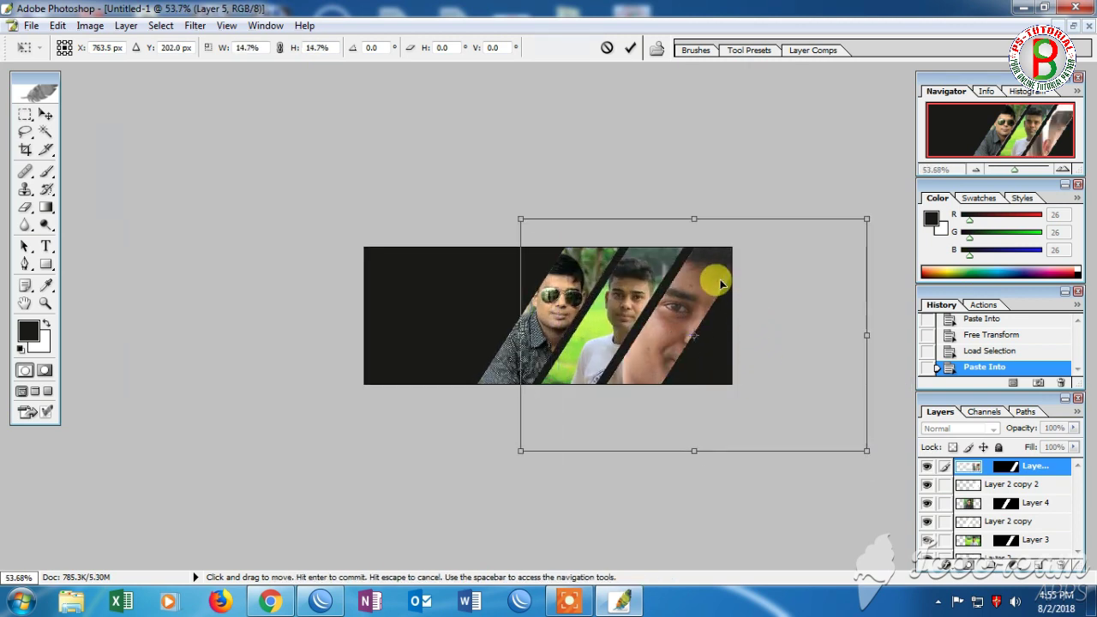
{"action": "mouse_move", "coordinate": [522, 218]}
{"action": "left_mouse_down"}
{"action": "mouse_move", "coordinate": [588, 269]}
{"action": "mouse_move", "coordinate": [626, 251]}
{"action": "left_mouse_up"}
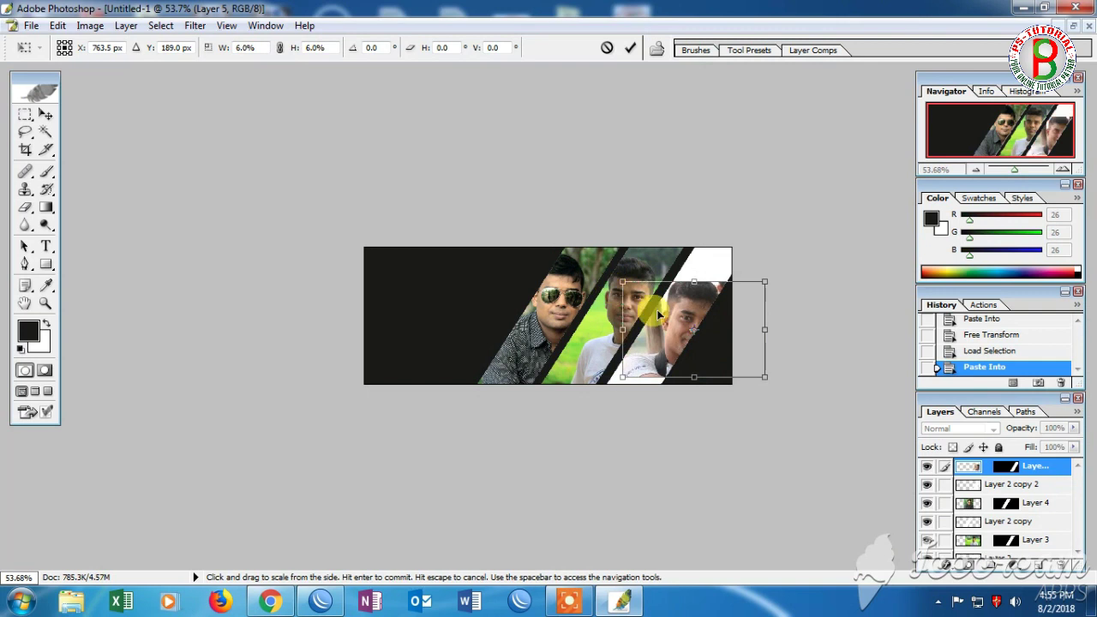
{"action": "mouse_move", "coordinate": [695, 391]}
{"action": "left_mouse_down"}
{"action": "mouse_move", "coordinate": [694, 347]}
{"action": "mouse_move", "coordinate": [663, 319]}
{"action": "left_mouse_up"}
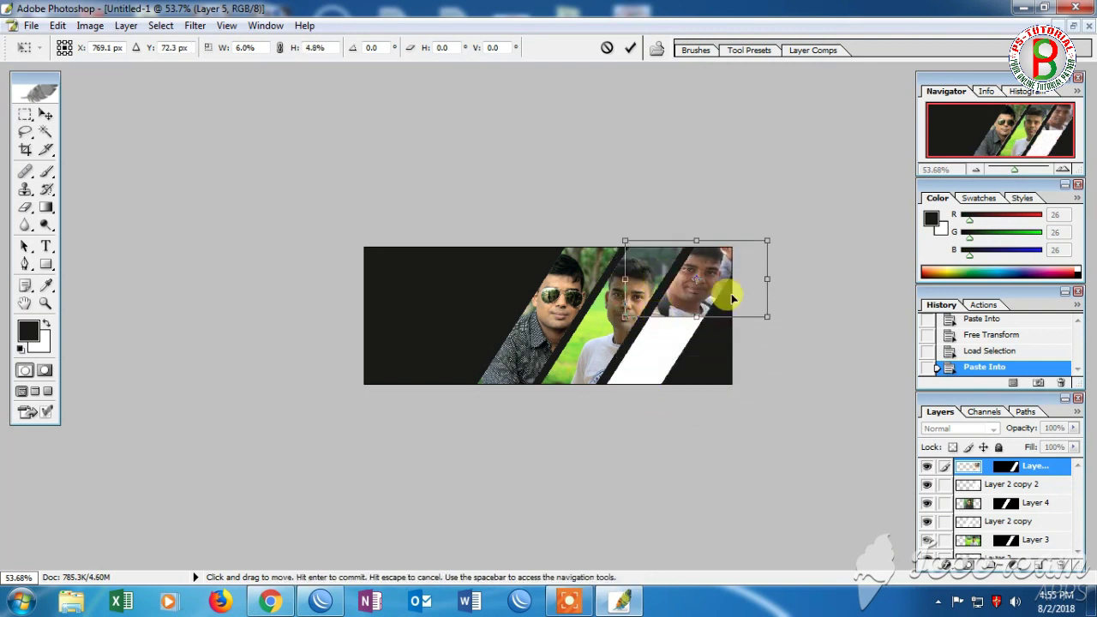
Step: Reposition and rescale the photo so the face fills the right stripe
{"action": "left_click_drag", "start_coordinate": [705, 274], "coordinate": [702, 295]}
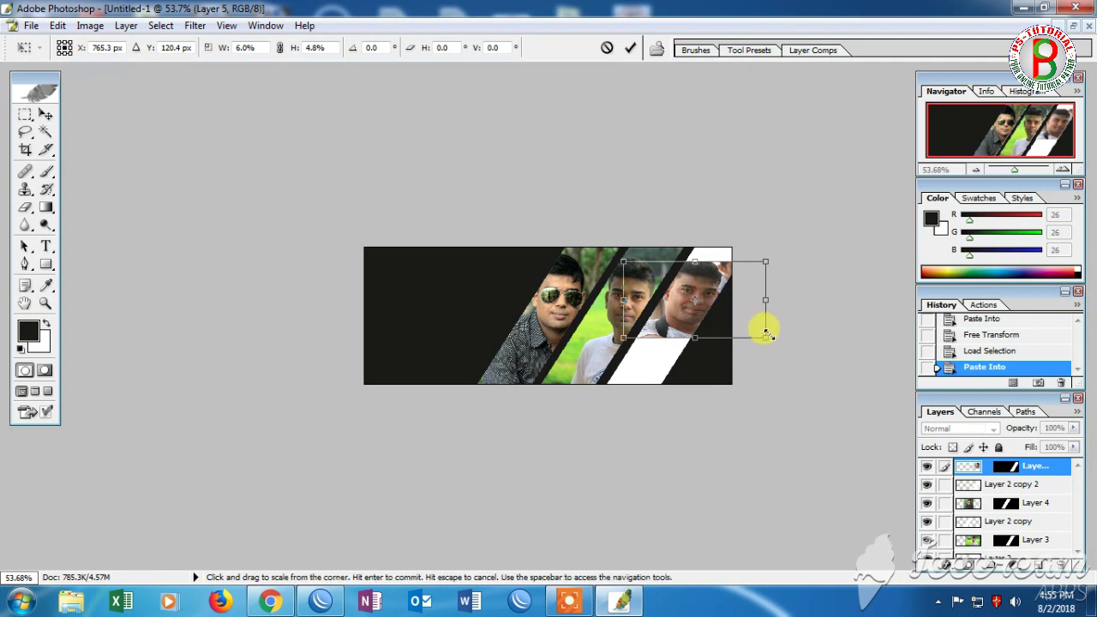
{"action": "left_click_drag", "start_coordinate": [765, 300], "coordinate": [731, 304]}
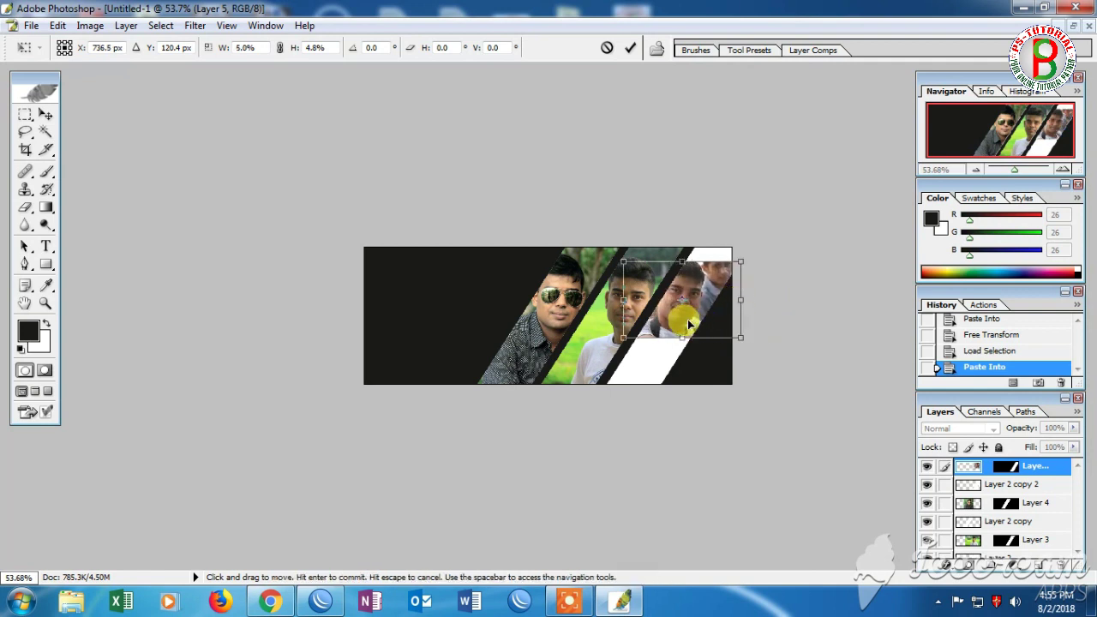
{"action": "left_click_drag", "start_coordinate": [623, 262], "coordinate": [531, 146]}
{"action": "mouse_move", "coordinate": [733, 306]}
{"action": "left_mouse_down"}
{"action": "mouse_move", "coordinate": [727, 340]}
{"action": "mouse_move", "coordinate": [715, 328]}
{"action": "left_mouse_up"}
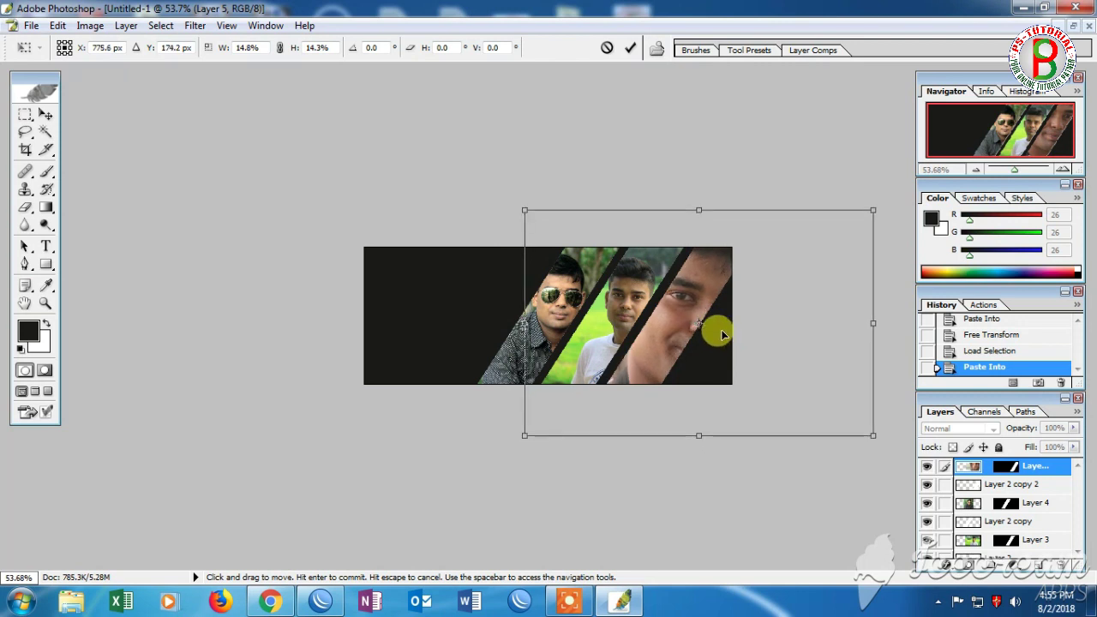
{"action": "left_click_drag", "start_coordinate": [523, 208], "coordinate": [565, 257]}
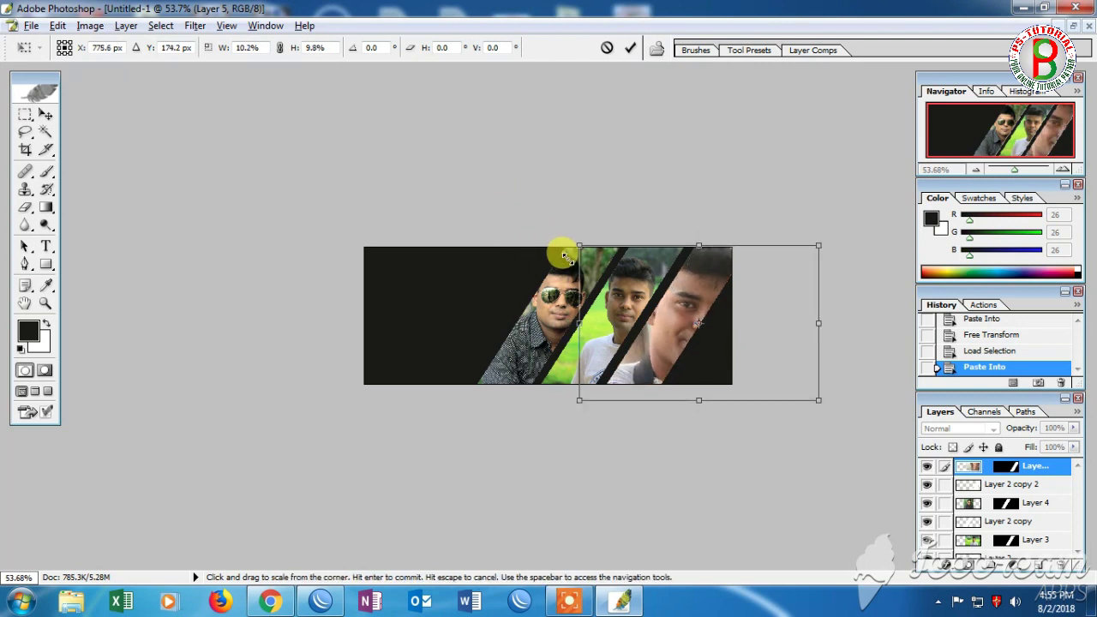
{"action": "left_click_drag", "start_coordinate": [665, 354], "coordinate": [664, 347]}
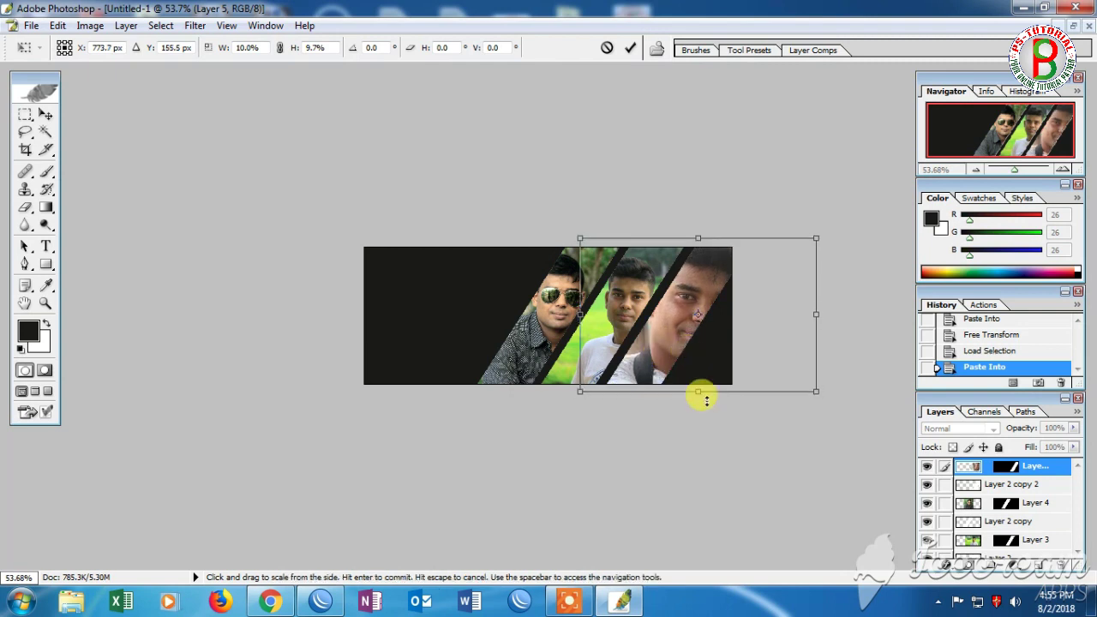
Step: Trim the photo's height and width to fit the stripe at about 8.2%, then commit
{"action": "left_click_drag", "start_coordinate": [698, 391], "coordinate": [699, 383]}
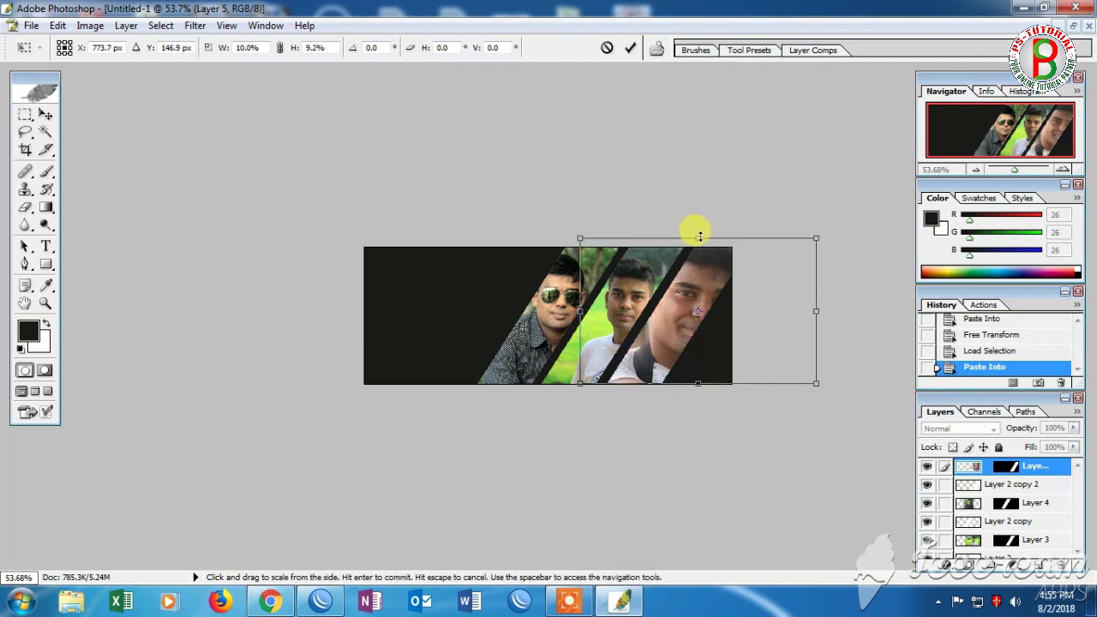
{"action": "left_click_drag", "start_coordinate": [696, 239], "coordinate": [696, 247]}
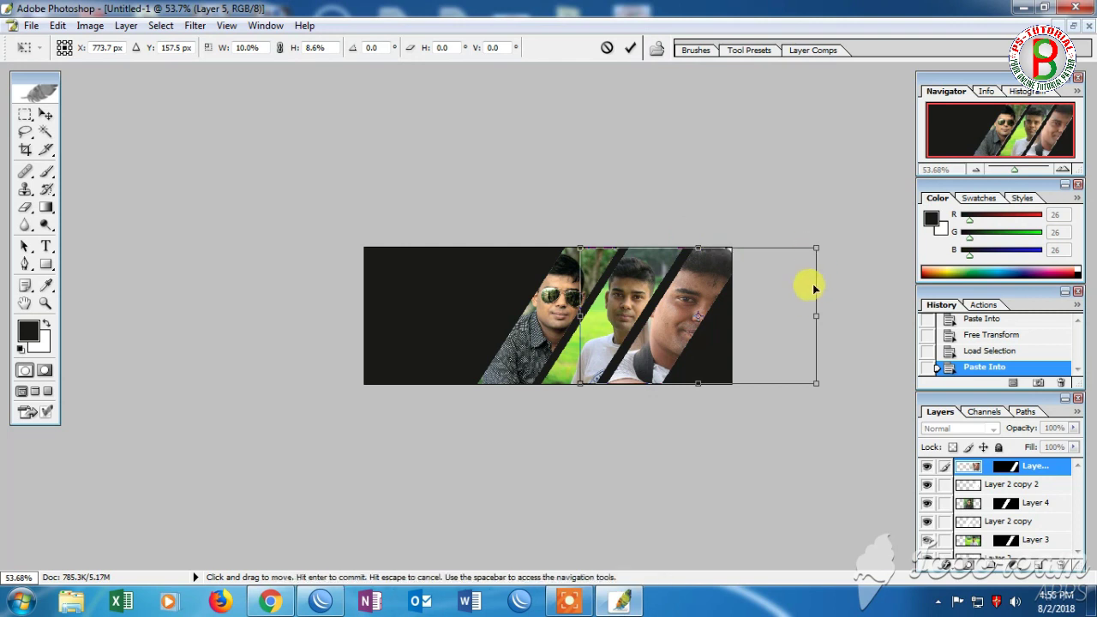
{"action": "left_click_drag", "start_coordinate": [818, 317], "coordinate": [773, 315]}
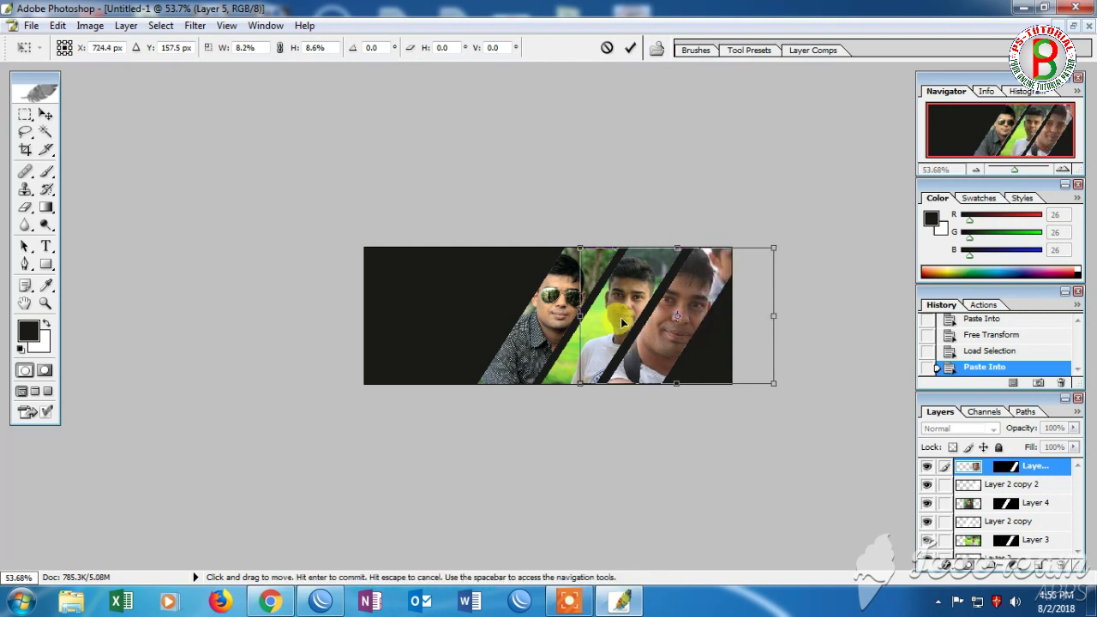
{"action": "left_click_drag", "start_coordinate": [581, 321], "coordinate": [606, 322]}
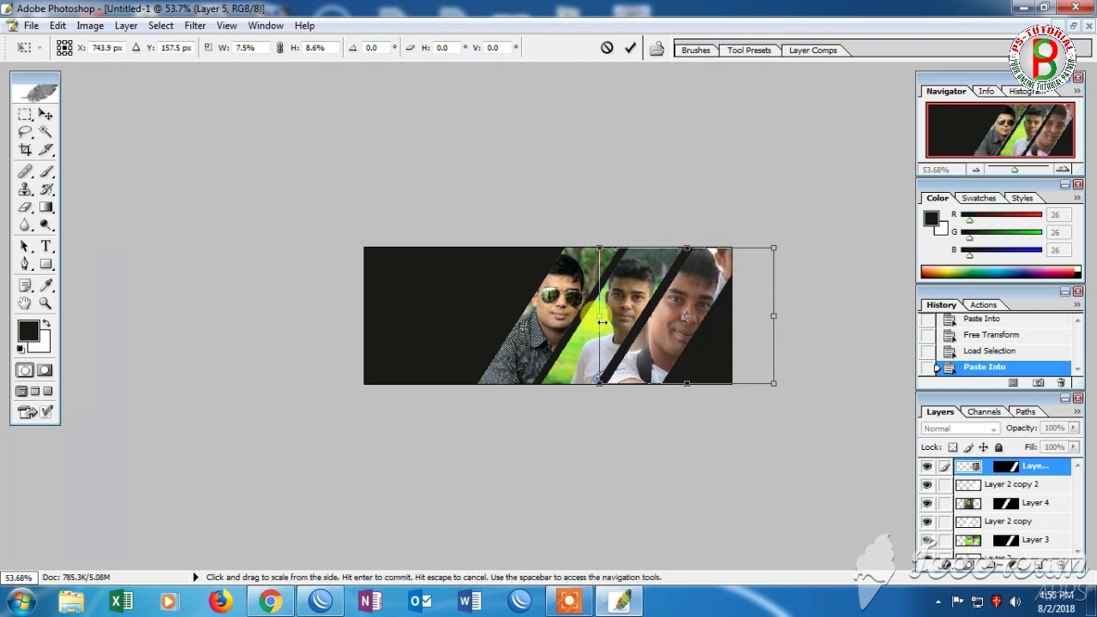
{"action": "left_click", "coordinate": [706, 319]}
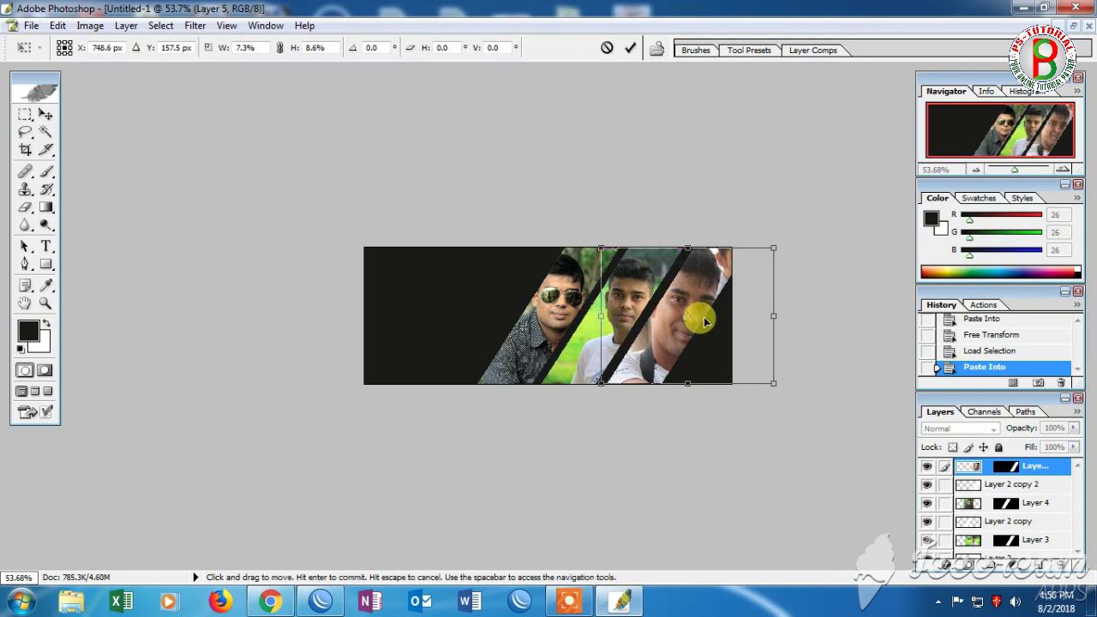
{"action": "left_click_drag", "start_coordinate": [598, 321], "coordinate": [580, 322]}
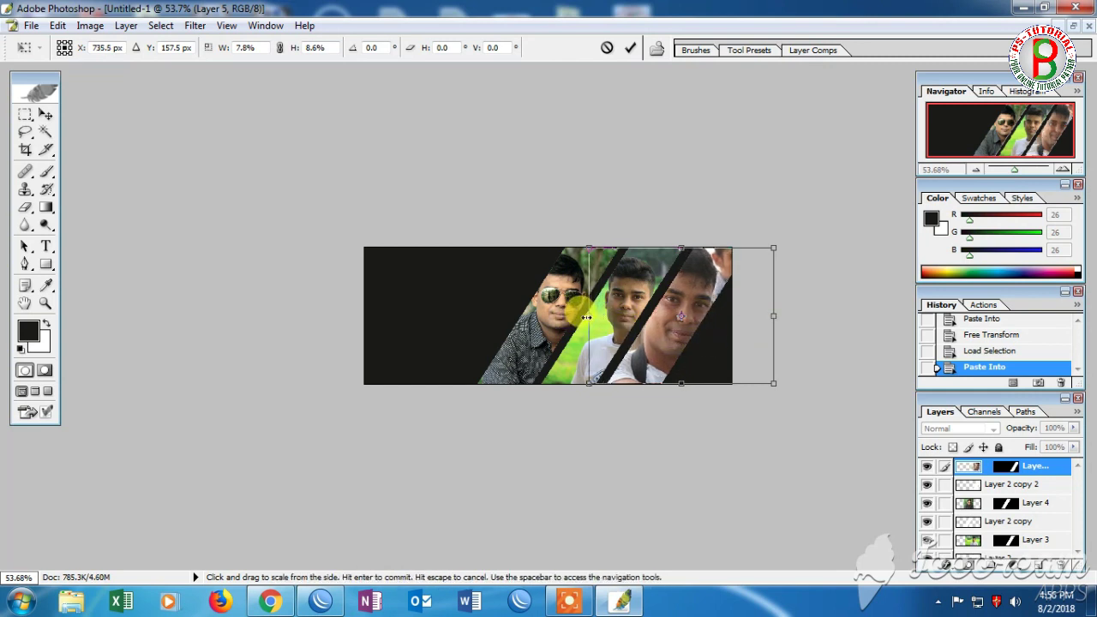
{"action": "left_click", "coordinate": [715, 321]}
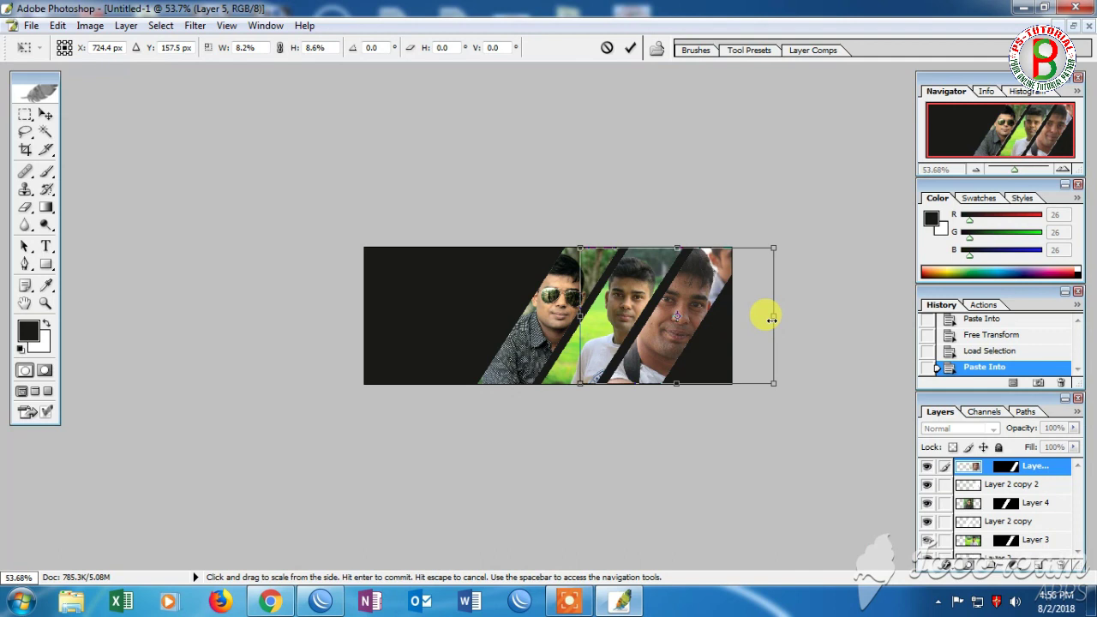
{"action": "left_click_drag", "start_coordinate": [772, 319], "coordinate": [785, 319]}
{"action": "double_click", "coordinate": [748, 316]}
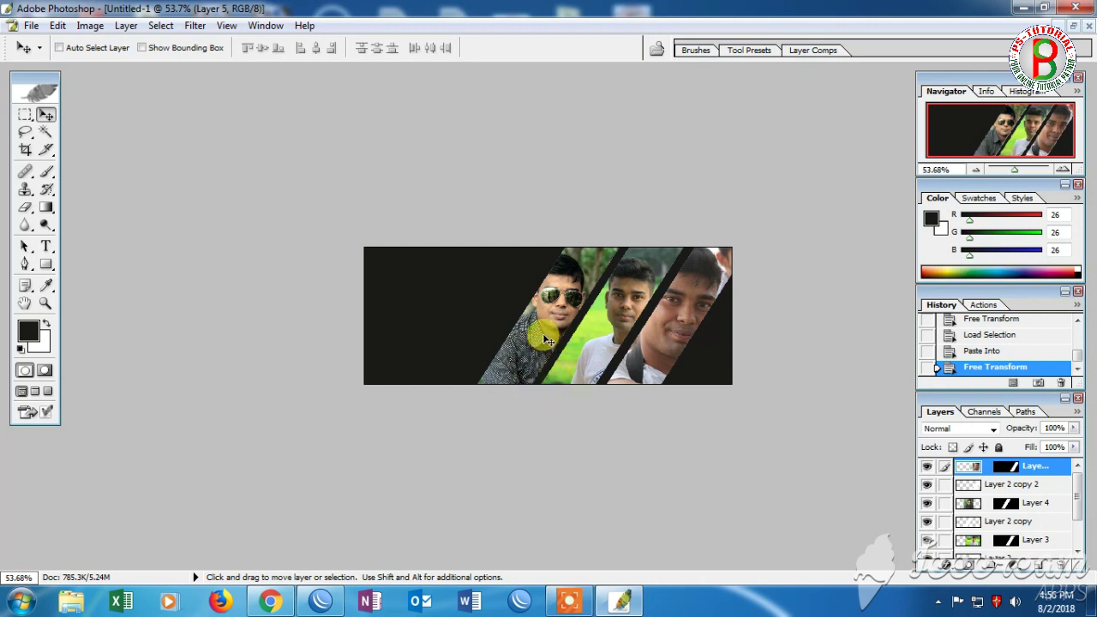
Step: Open Layer 3's Layer Style and enable Outer Glow
{"action": "left_click_drag", "start_coordinate": [1079, 512], "coordinate": [1082, 531]}
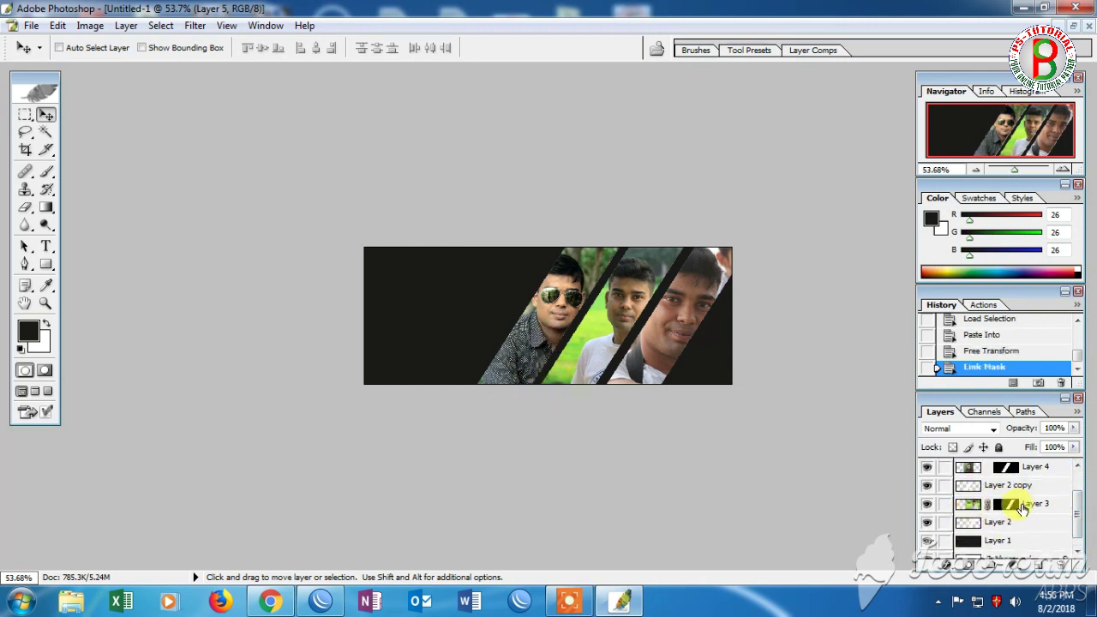
{"action": "double_click", "coordinate": [1064, 507]}
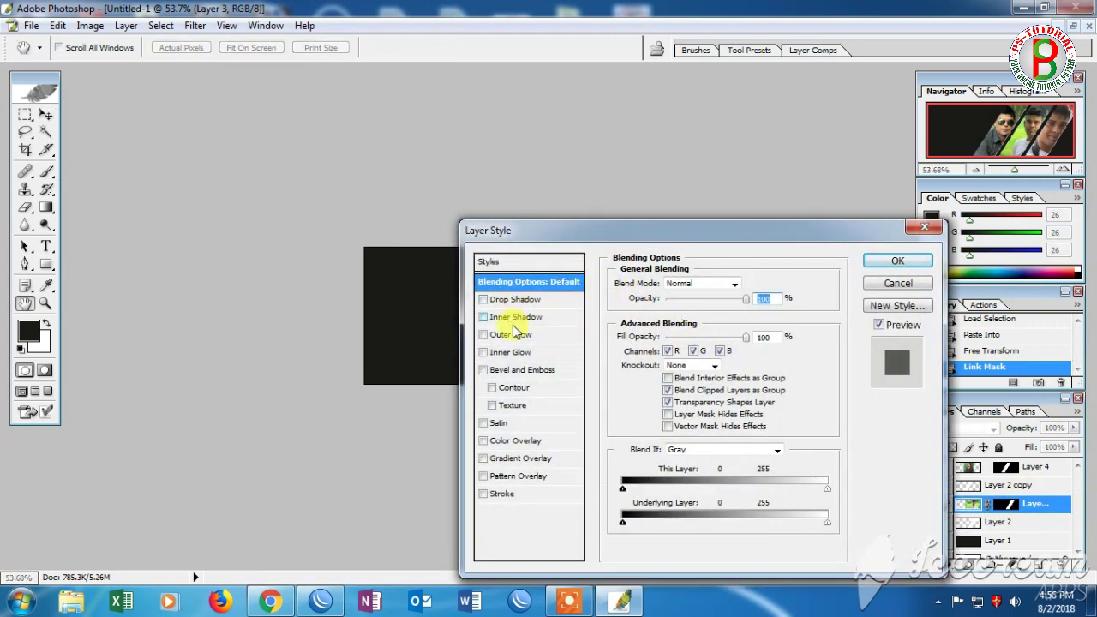
{"action": "left_click", "coordinate": [514, 334]}
{"action": "left_click_drag", "start_coordinate": [718, 229], "coordinate": [897, 212]}
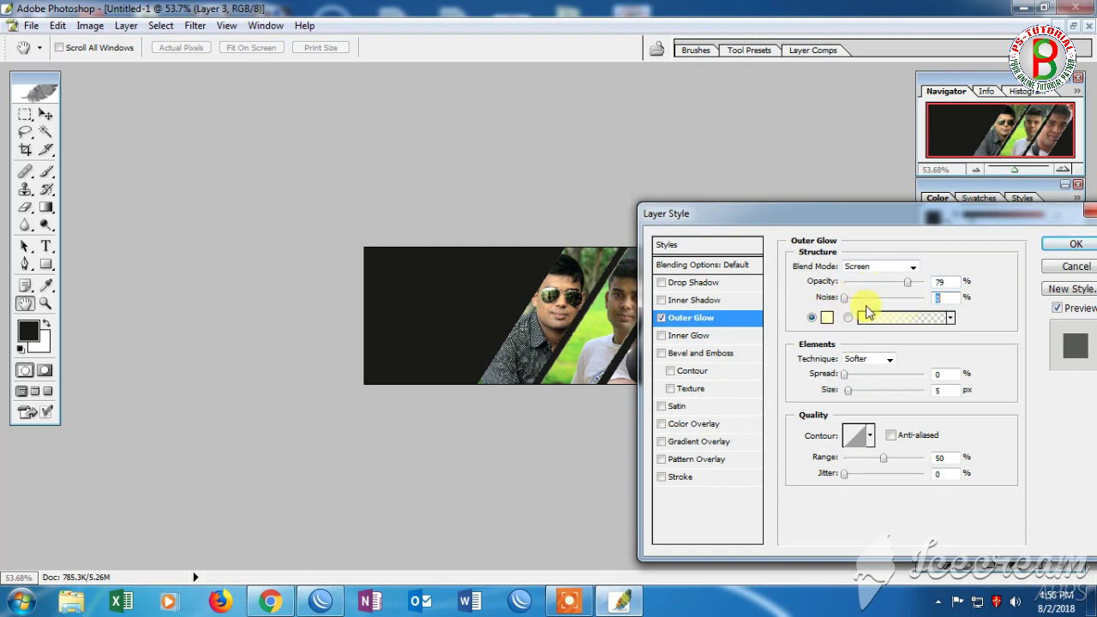
Step: Try the Black, White and Foreground to Background glow gradients, then apply the Outer Glow
{"action": "left_click", "coordinate": [908, 317]}
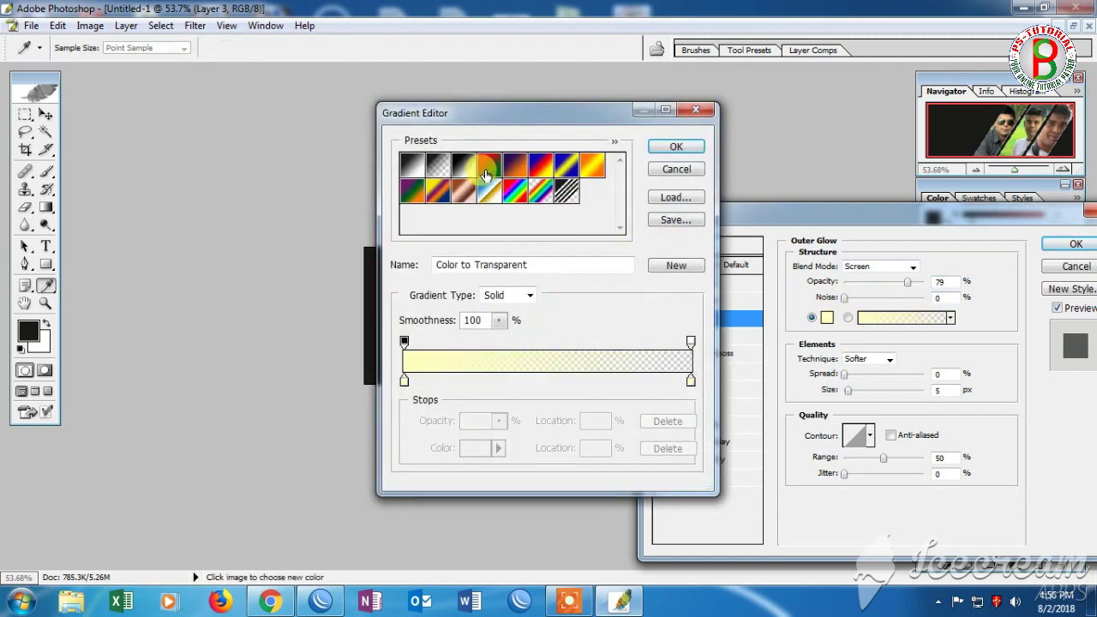
{"action": "double_click", "coordinate": [464, 166]}
{"action": "left_click", "coordinate": [706, 297]}
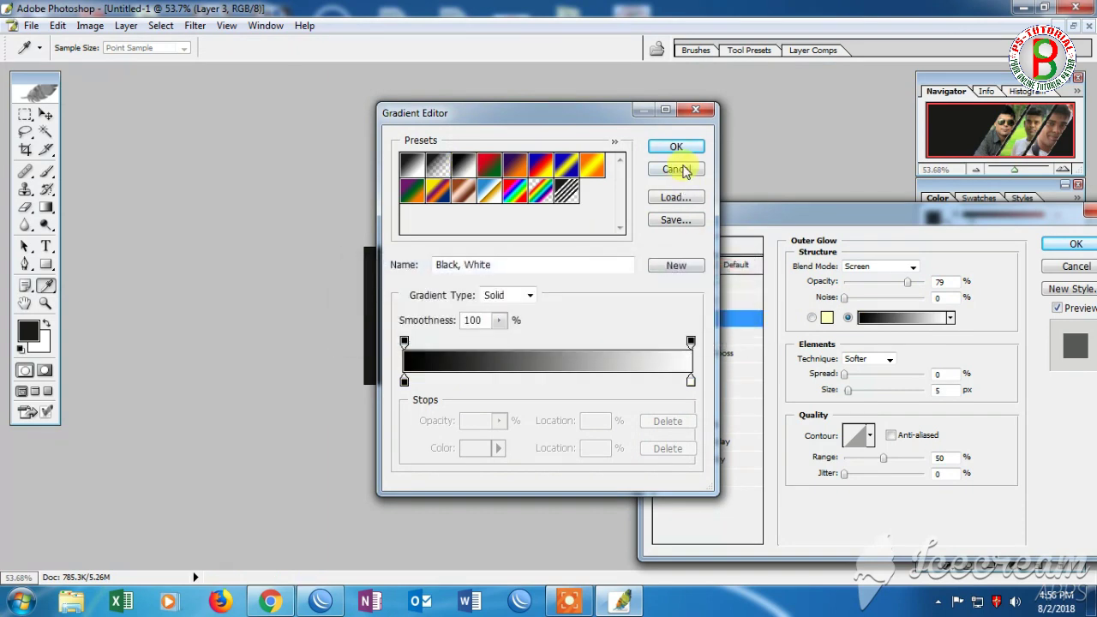
{"action": "double_click", "coordinate": [413, 167]}
{"action": "left_click", "coordinate": [706, 296]}
{"action": "left_click", "coordinate": [676, 149]}
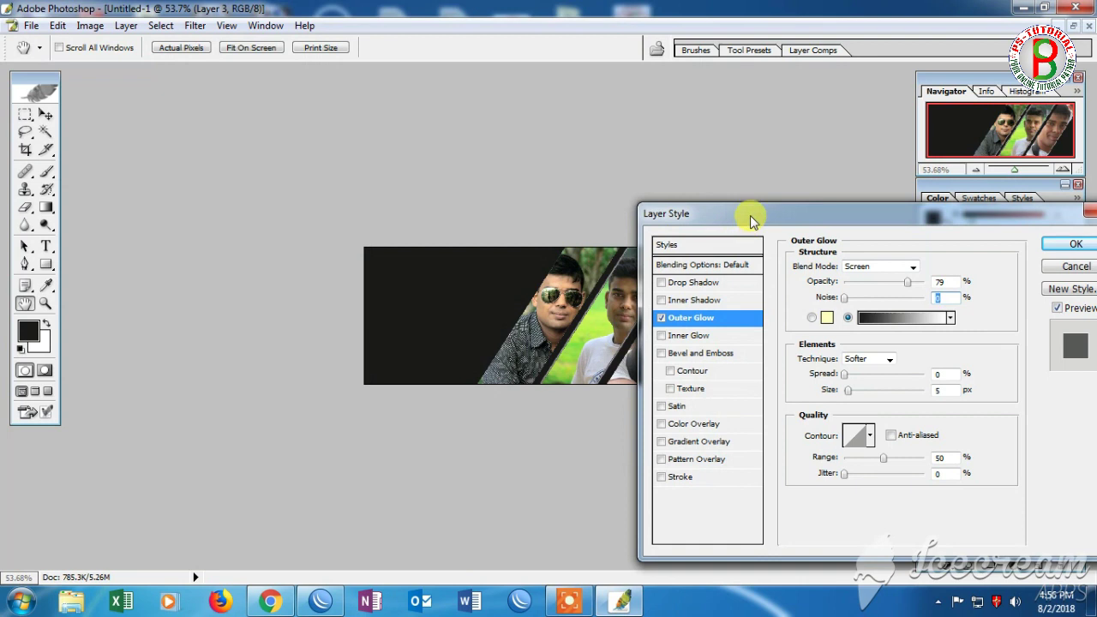
{"action": "left_click", "coordinate": [951, 318]}
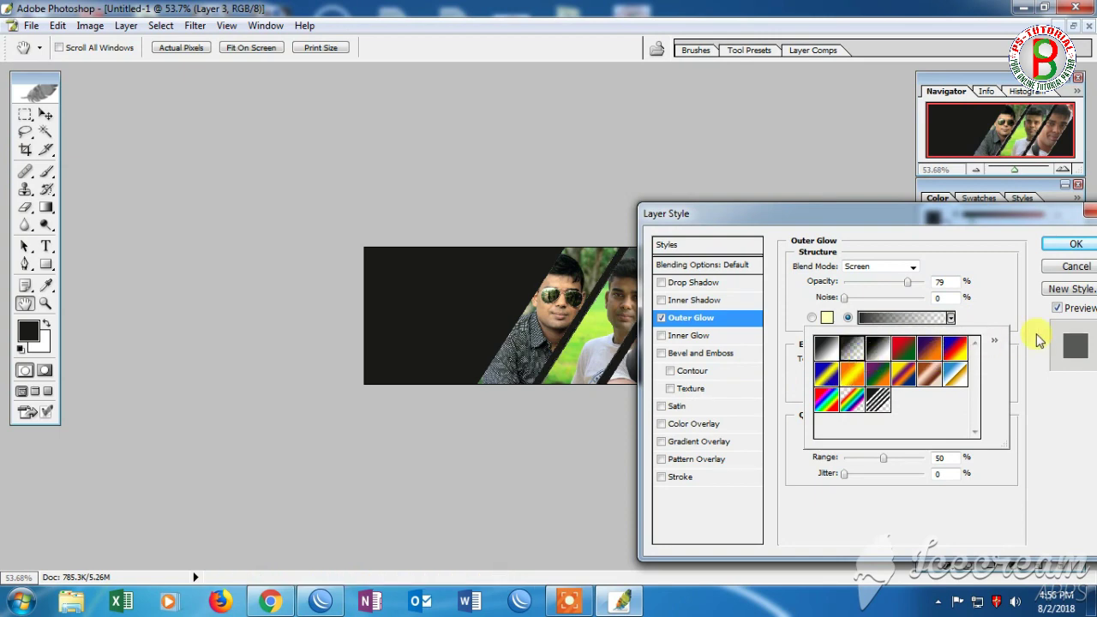
{"action": "left_click", "coordinate": [1063, 245]}
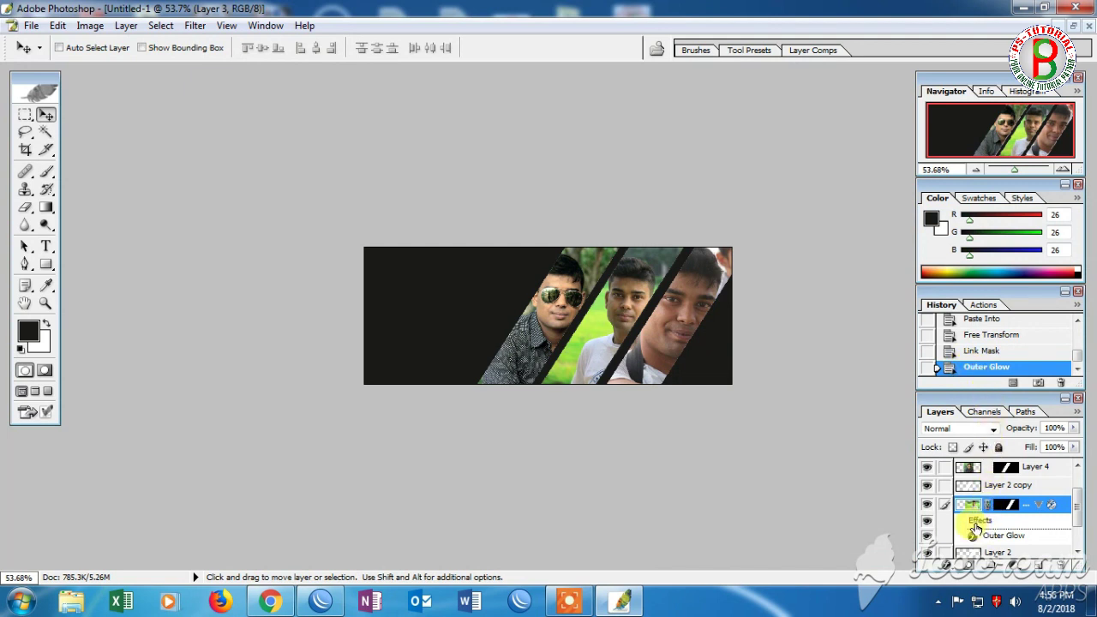
Step: Alt-drag Layer 3's Outer Glow effects onto Layer 4 and then Layer 5
{"action": "left_click", "coordinate": [978, 523]}
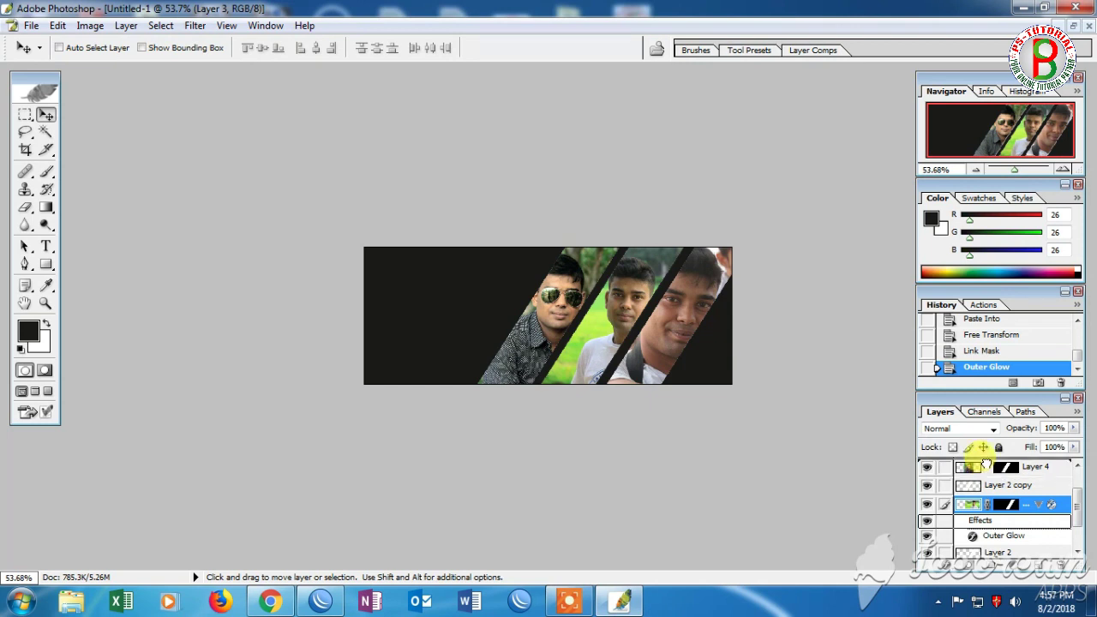
{"action": "left_click_drag", "start_coordinate": [987, 466], "coordinate": [992, 476]}
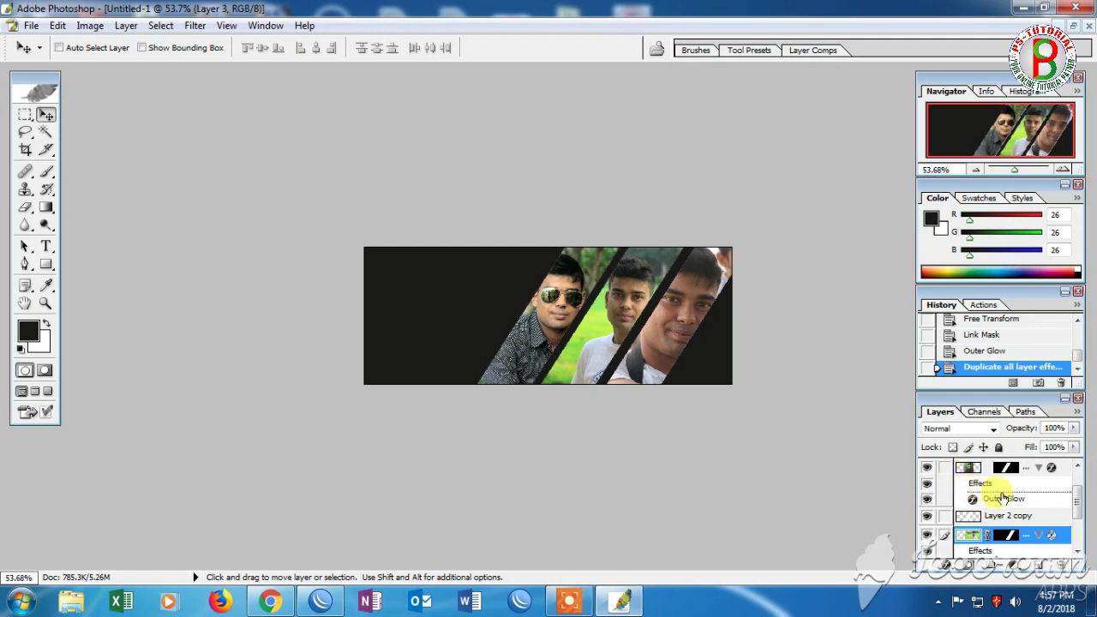
{"action": "left_click", "coordinate": [974, 480]}
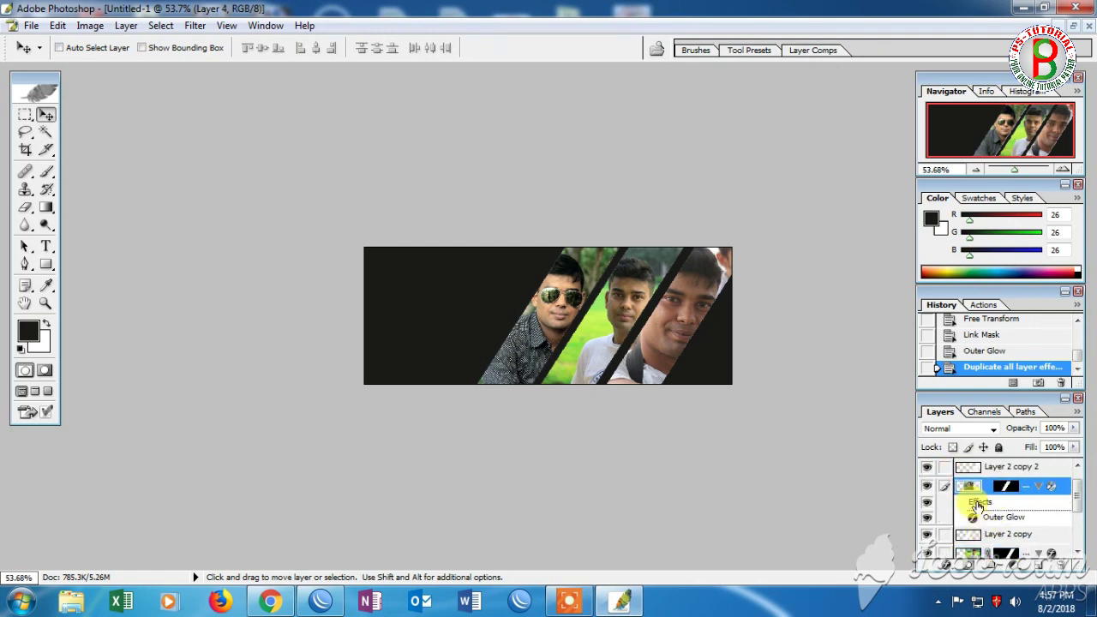
{"action": "scroll", "coordinate": [978, 507], "scroll_direction": "up", "scroll_amount": 1}
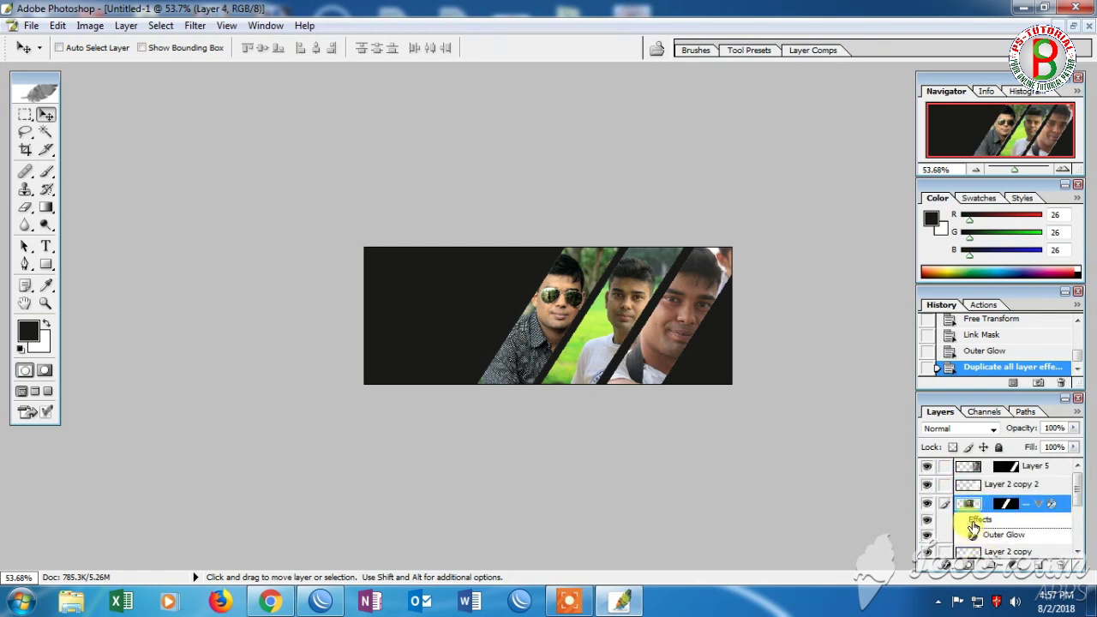
{"action": "left_click_drag", "start_coordinate": [974, 523], "coordinate": [979, 469]}
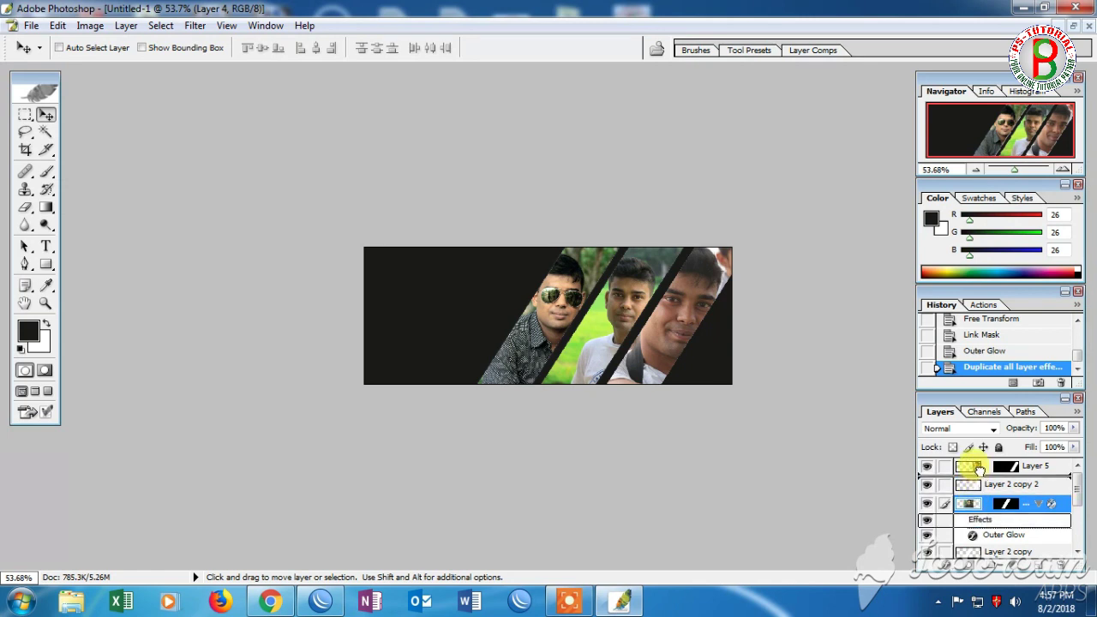
{"action": "left_click_drag", "start_coordinate": [979, 471], "coordinate": [981, 477]}
{"action": "scroll", "coordinate": [980, 490], "scroll_direction": "down", "scroll_amount": 2}
{"action": "scroll", "coordinate": [980, 497], "scroll_direction": "down", "scroll_amount": 3}
{"action": "scroll", "coordinate": [981, 505], "scroll_direction": "down", "scroll_amount": 2}
{"action": "scroll", "coordinate": [980, 506], "scroll_direction": "down", "scroll_amount": 1}
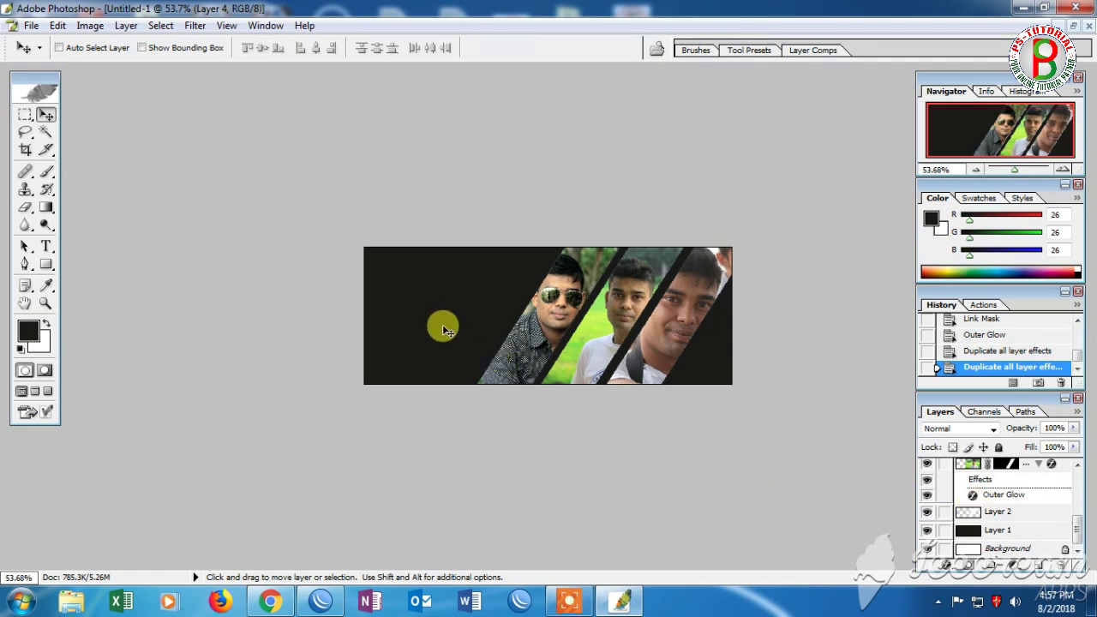
Step: With Layer 1 selected, copy the entire IMG_7256 (2) photo
{"action": "left_click", "coordinate": [982, 532]}
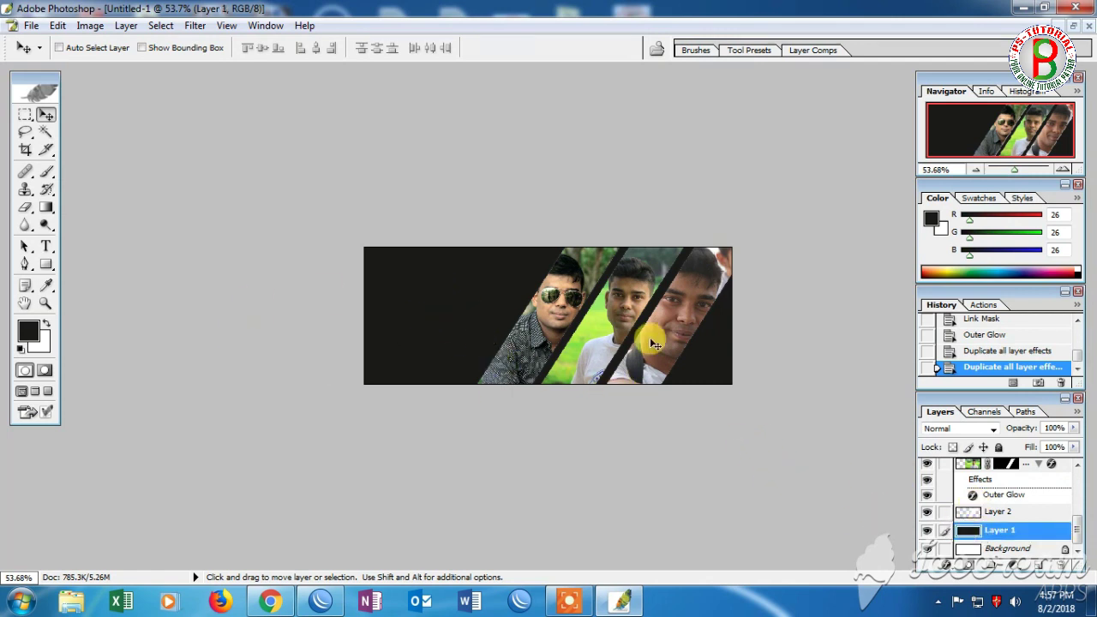
{"action": "left_click", "coordinate": [1074, 27]}
{"action": "left_click", "coordinate": [394, 105]}
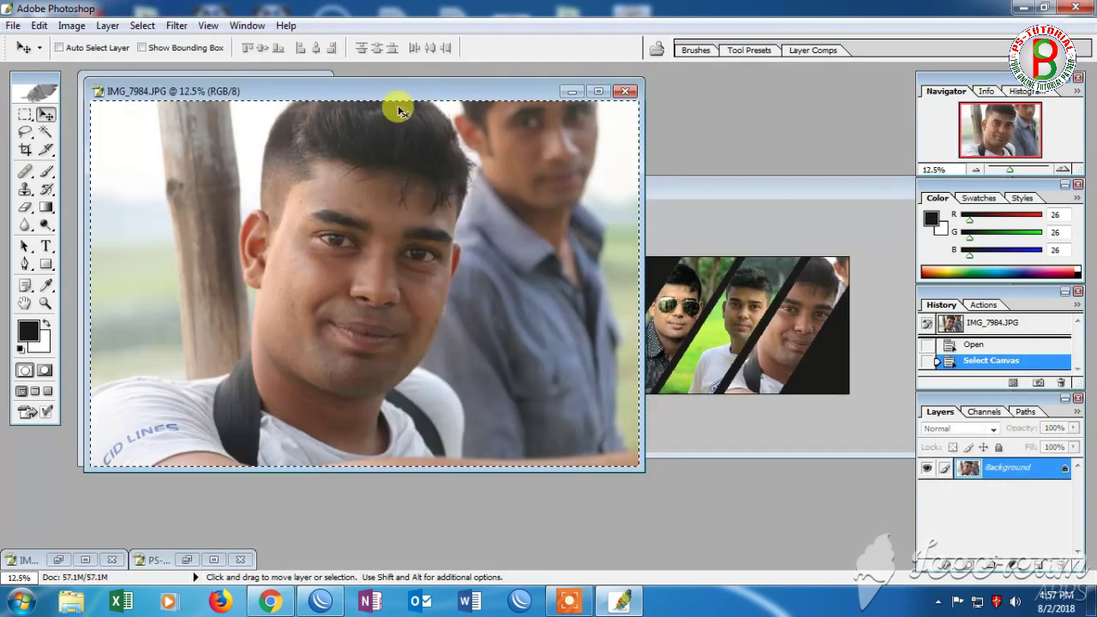
{"action": "left_click", "coordinate": [617, 87]}
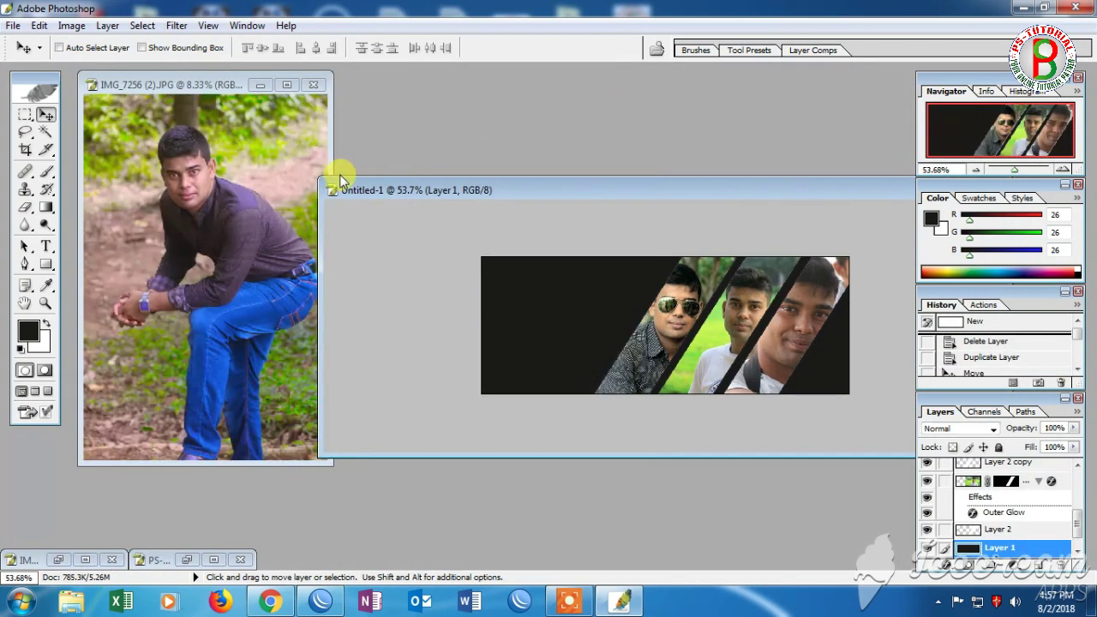
{"action": "left_click", "coordinate": [192, 94]}
{"action": "double_click", "coordinate": [191, 85]}
{"action": "key", "text": "ctrl+a"}
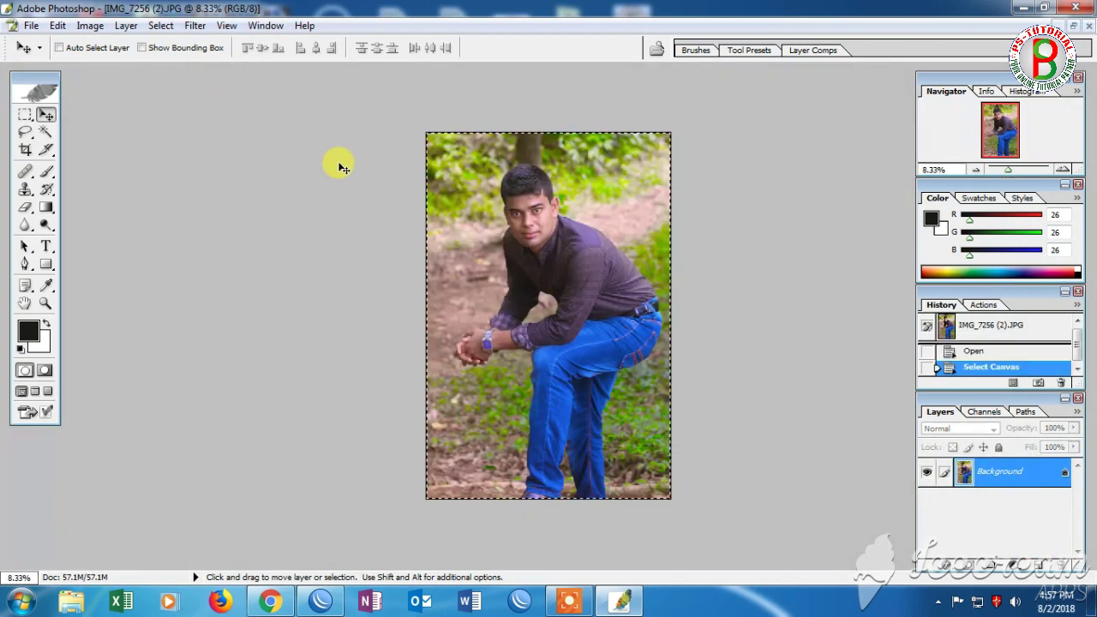
{"action": "left_click", "coordinate": [58, 25]}
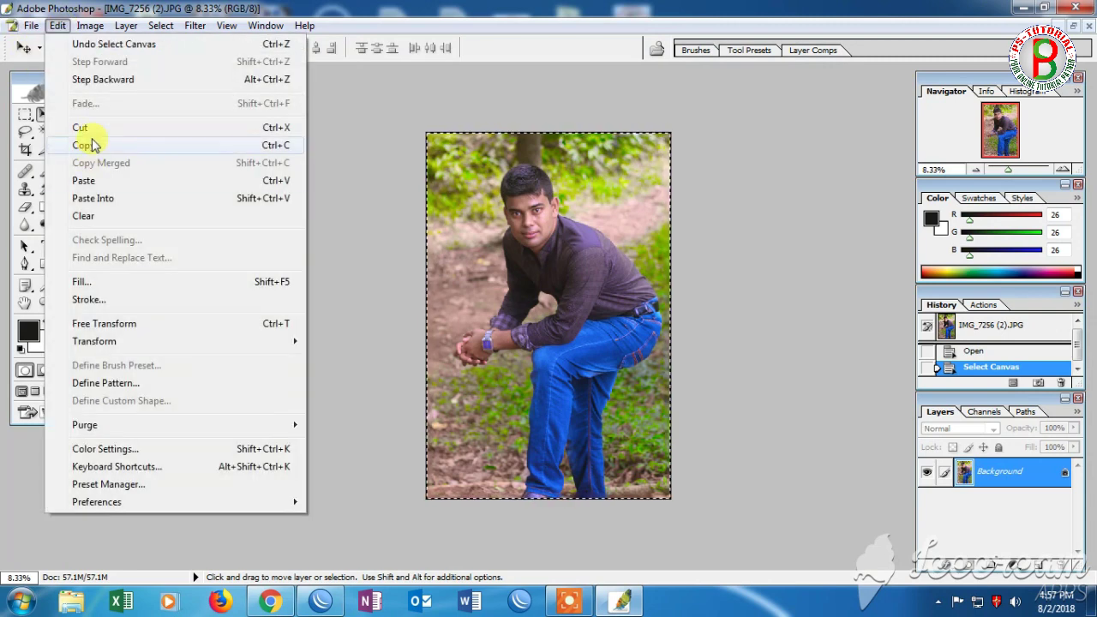
{"action": "left_click", "coordinate": [92, 146]}
Step: Paste the IMG_7256 photo into the maximized banner as Layer 6 above the dark background
{"action": "left_click", "coordinate": [1059, 27]}
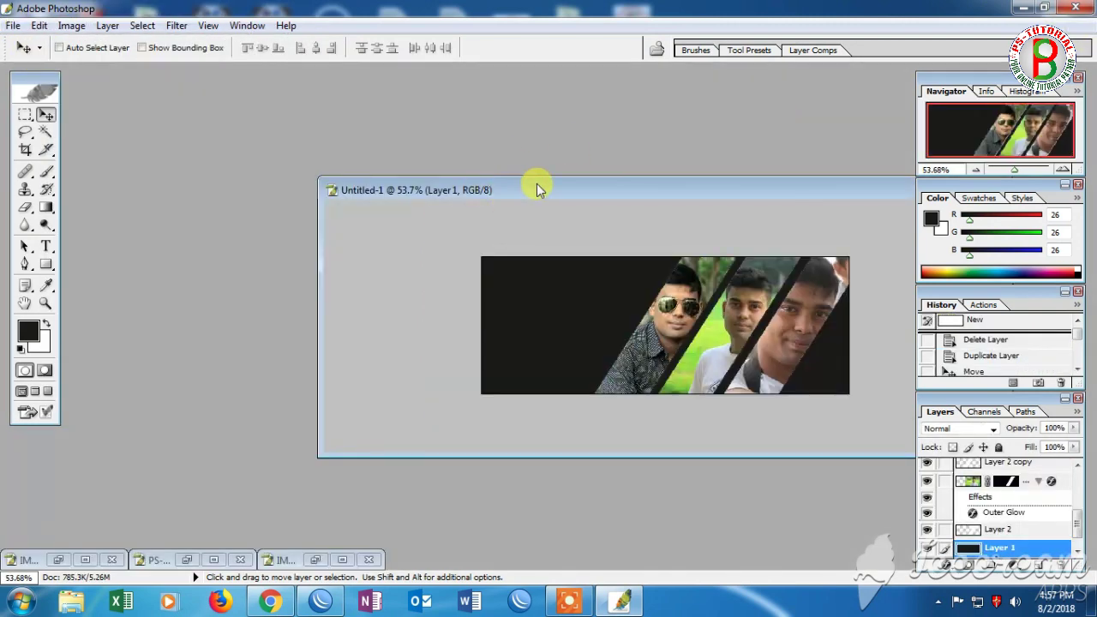
{"action": "double_click", "coordinate": [538, 189]}
{"action": "right_click", "coordinate": [367, 280]}
{"action": "left_click", "coordinate": [57, 25]}
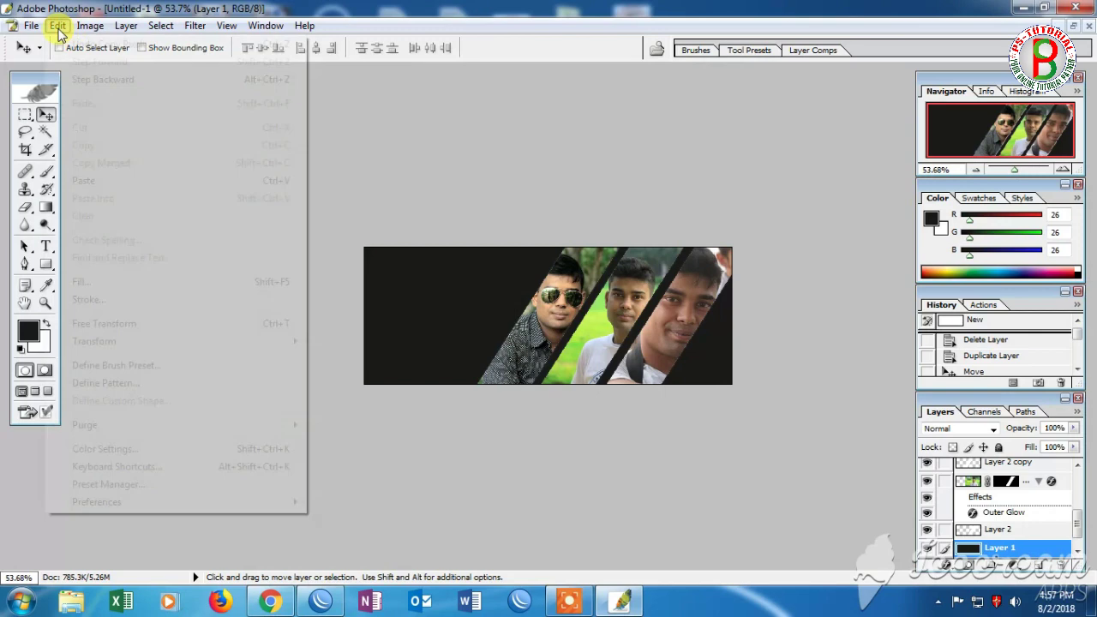
{"action": "left_click", "coordinate": [94, 181]}
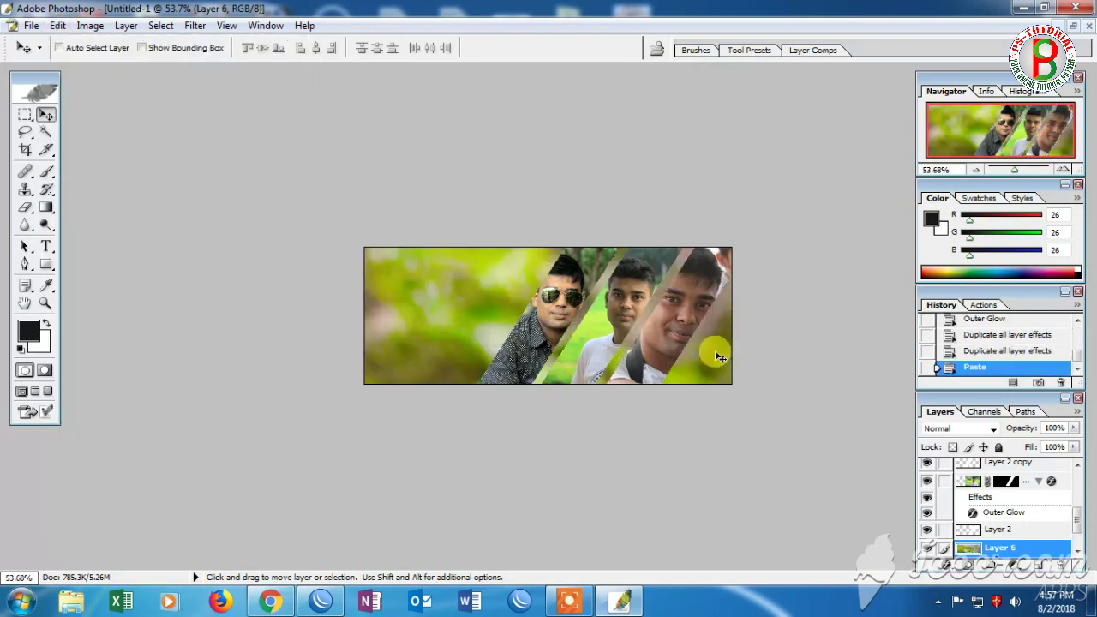
{"action": "key", "text": "ctrl+t"}
Step: Shrink the pasted Layer 6 photo toward banner size and move it over the banner
{"action": "key", "text": "ctrl+minus"}
{"action": "key", "text": "ctrl+minus"}
{"action": "key", "text": "ctrl+minus"}
{"action": "scroll", "coordinate": [663, 477], "scroll_direction": "down", "scroll_amount": 2}
{"action": "scroll", "coordinate": [663, 480], "scroll_direction": "down", "scroll_amount": 2}
{"action": "scroll", "coordinate": [666, 506], "scroll_direction": "down", "scroll_amount": 2}
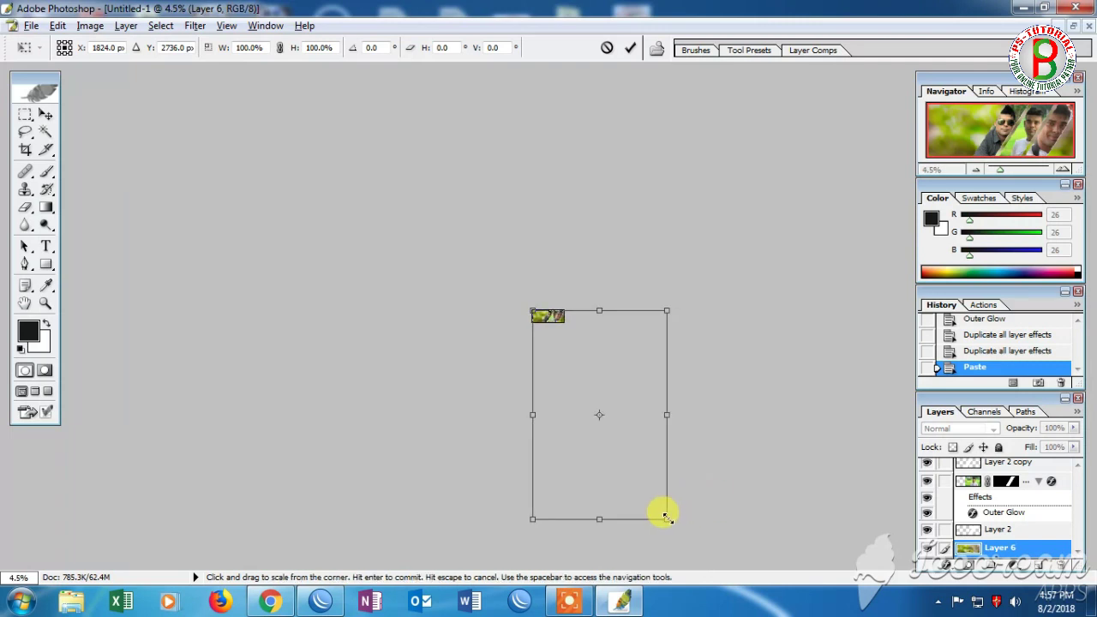
{"action": "mouse_move", "coordinate": [665, 515]}
{"action": "left_mouse_down"}
{"action": "mouse_move", "coordinate": [528, 286]}
{"action": "mouse_move", "coordinate": [535, 298]}
{"action": "left_mouse_up"}
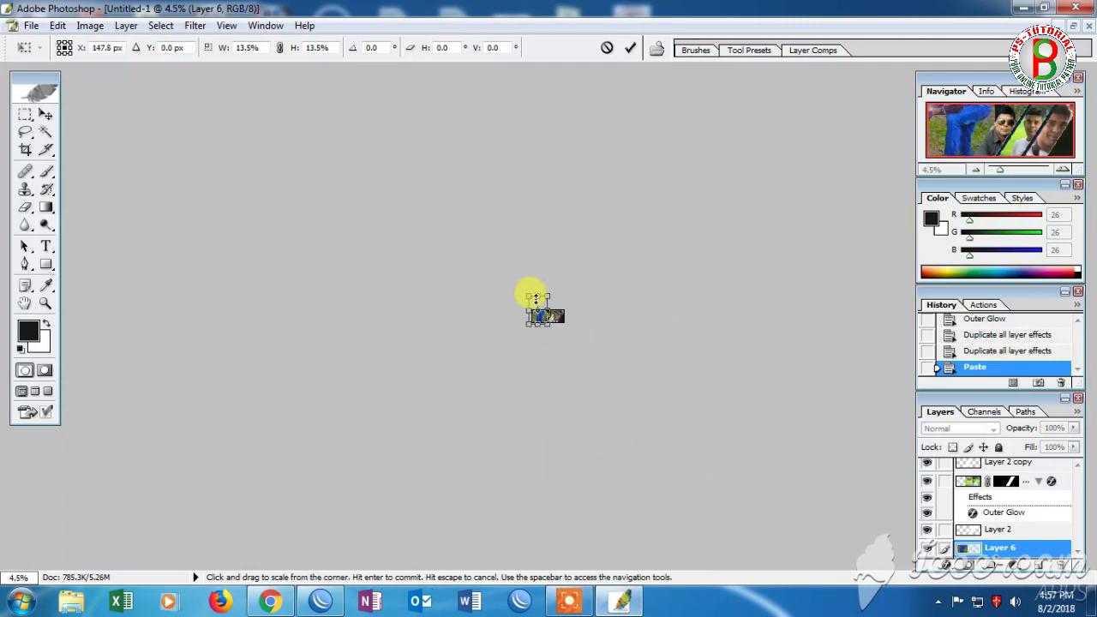
{"action": "scroll", "coordinate": [601, 417], "scroll_direction": "up", "scroll_amount": 1}
{"action": "scroll", "coordinate": [553, 417], "scroll_direction": "up", "scroll_amount": 2}
{"action": "scroll", "coordinate": [485, 216], "scroll_direction": "up", "scroll_amount": 2}
{"action": "mouse_move", "coordinate": [485, 215]}
{"action": "left_mouse_down"}
{"action": "mouse_move", "coordinate": [516, 249]}
{"action": "mouse_move", "coordinate": [498, 270]}
{"action": "left_mouse_up"}
{"action": "left_click_drag", "start_coordinate": [566, 461], "coordinate": [845, 589]}
{"action": "left_click_drag", "start_coordinate": [637, 466], "coordinate": [602, 504]}
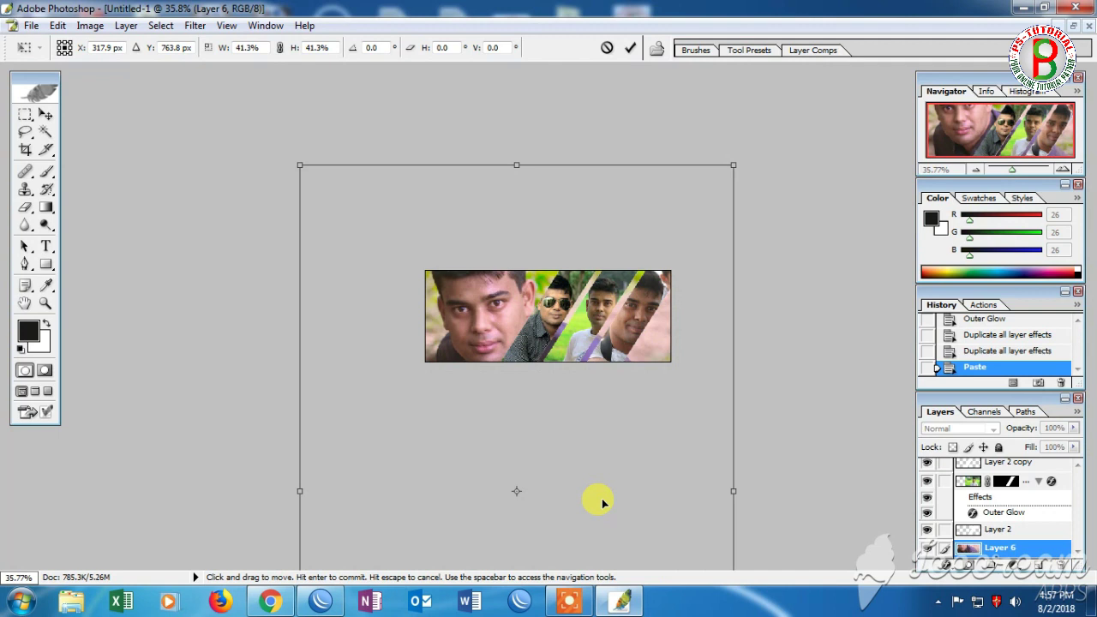
Step: Fine-tune the photo to 28.8% so a large face fills the left side, then commit
{"action": "mouse_move", "coordinate": [301, 165]}
{"action": "left_mouse_down"}
{"action": "mouse_move", "coordinate": [340, 227]}
{"action": "mouse_move", "coordinate": [351, 210]}
{"action": "mouse_move", "coordinate": [402, 282]}
{"action": "left_mouse_up"}
{"action": "left_click_drag", "start_coordinate": [502, 421], "coordinate": [515, 391]}
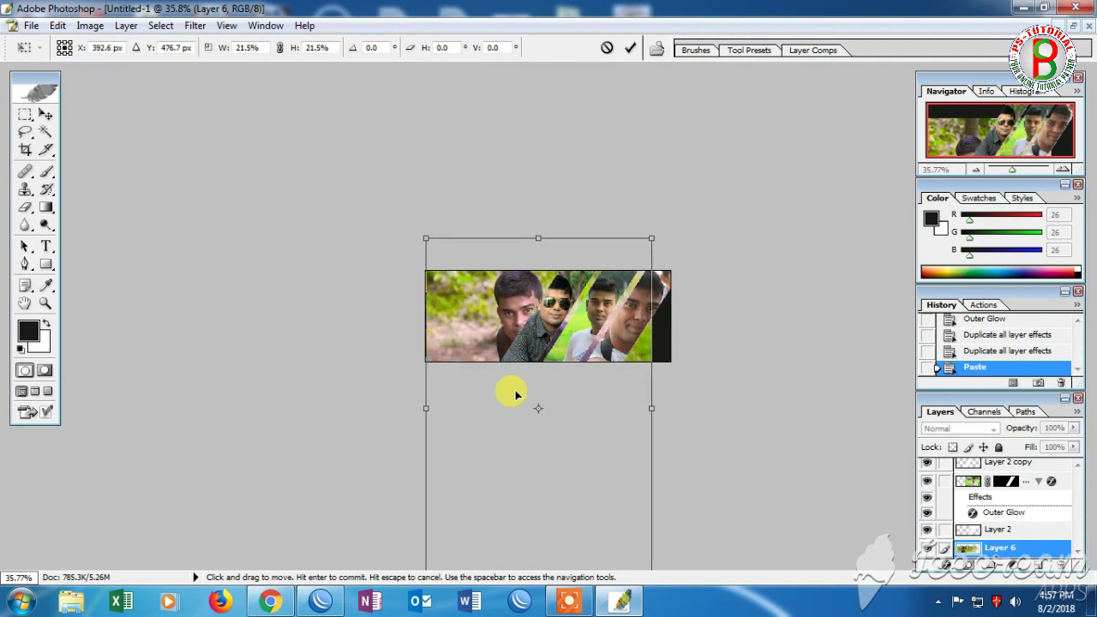
{"action": "left_click_drag", "start_coordinate": [426, 238], "coordinate": [409, 208]}
{"action": "mouse_move", "coordinate": [566, 455]}
{"action": "left_mouse_down"}
{"action": "mouse_move", "coordinate": [592, 473]}
{"action": "mouse_move", "coordinate": [598, 487]}
{"action": "mouse_move", "coordinate": [575, 489]}
{"action": "mouse_move", "coordinate": [583, 494]}
{"action": "left_mouse_up"}
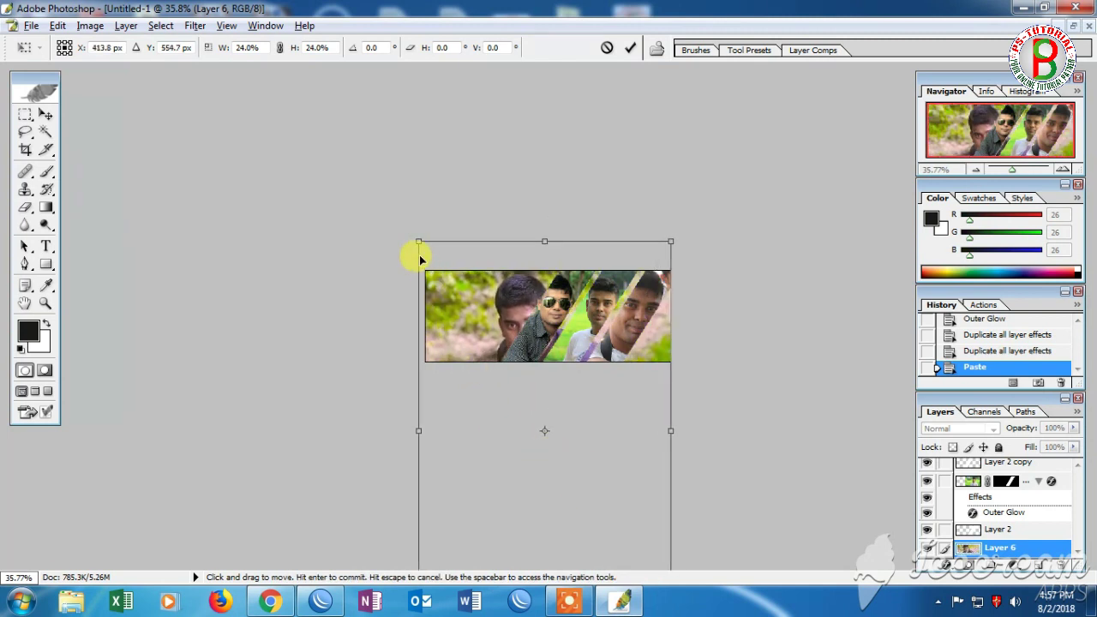
{"action": "left_click_drag", "start_coordinate": [420, 256], "coordinate": [390, 215]}
{"action": "mouse_move", "coordinate": [497, 364]}
{"action": "left_mouse_down"}
{"action": "mouse_move", "coordinate": [483, 422]}
{"action": "mouse_move", "coordinate": [491, 420]}
{"action": "left_mouse_up"}
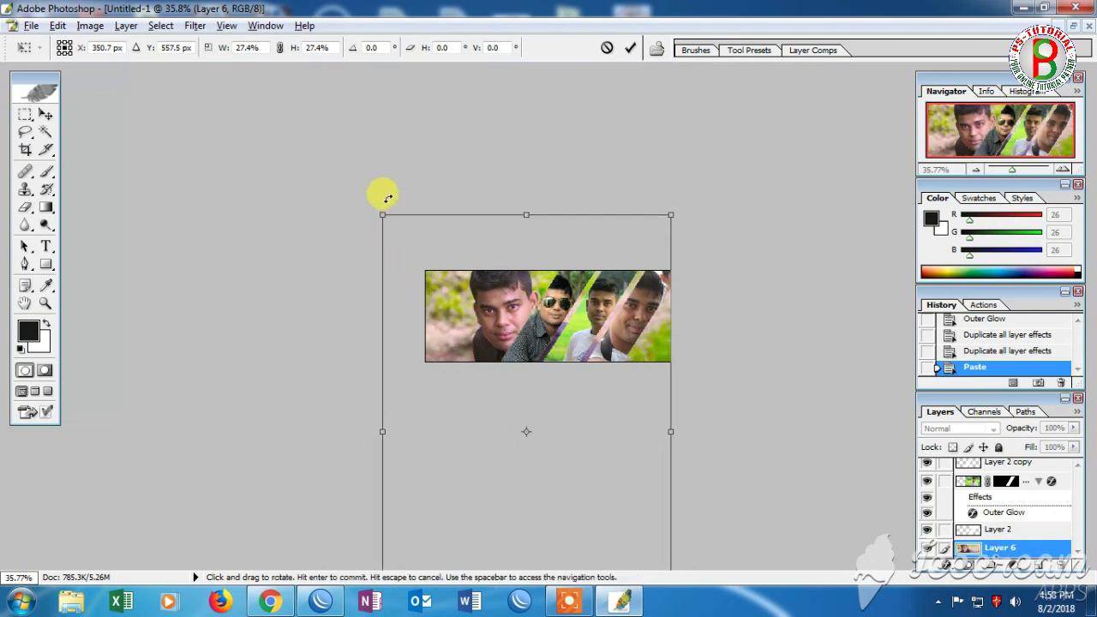
{"action": "left_click_drag", "start_coordinate": [382, 215], "coordinate": [367, 209]}
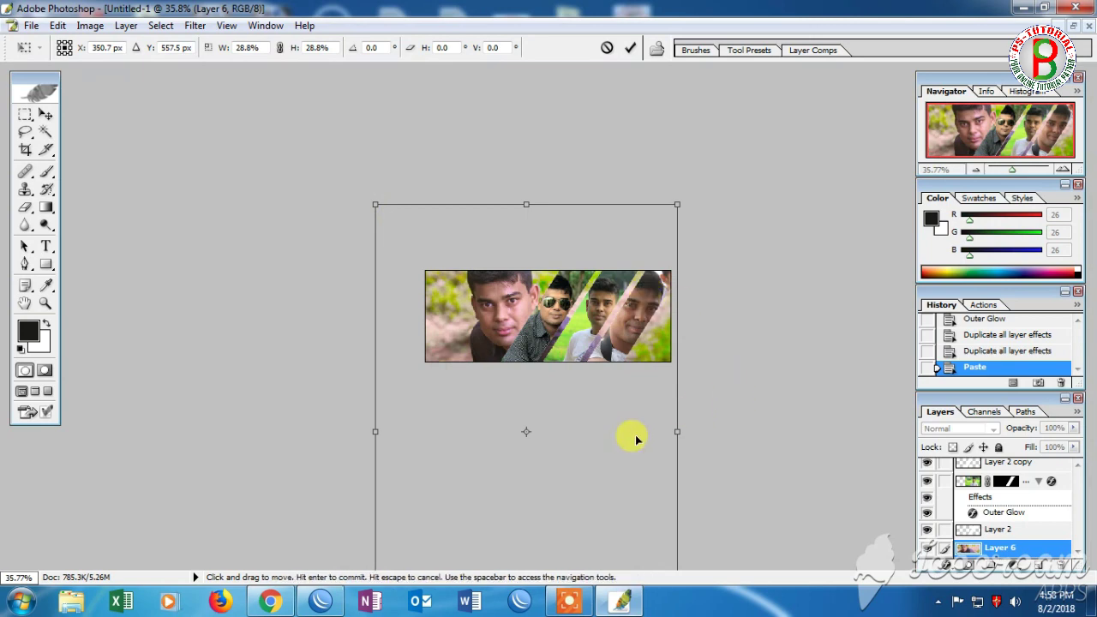
{"action": "left_click_drag", "start_coordinate": [632, 436], "coordinate": [625, 438]}
{"action": "key", "text": "Return"}
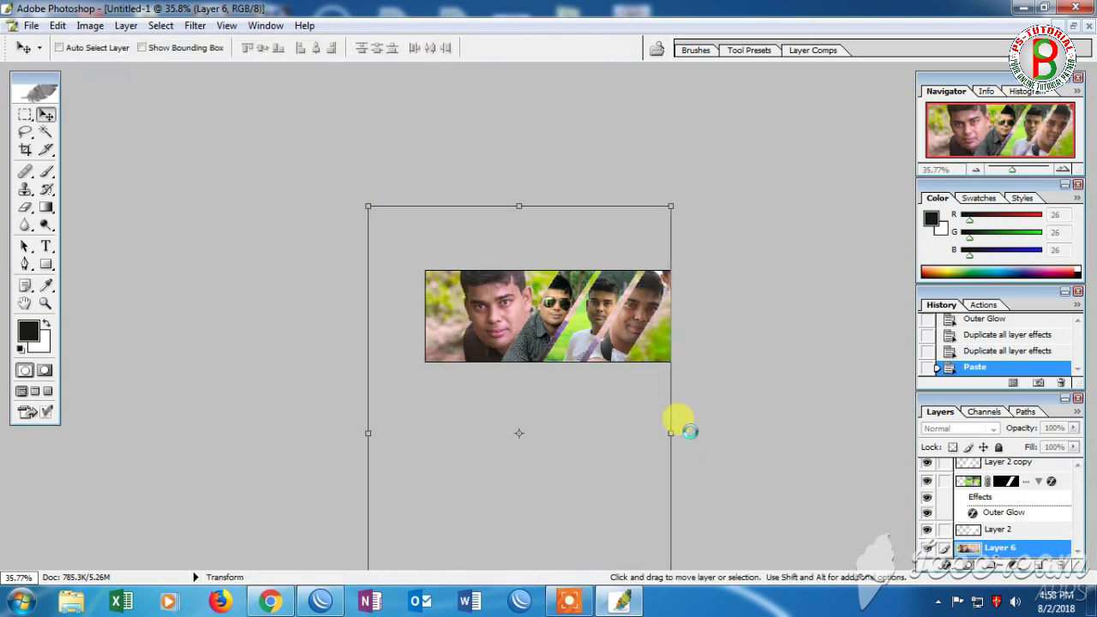
{"action": "key", "text": "ctrl+0"}
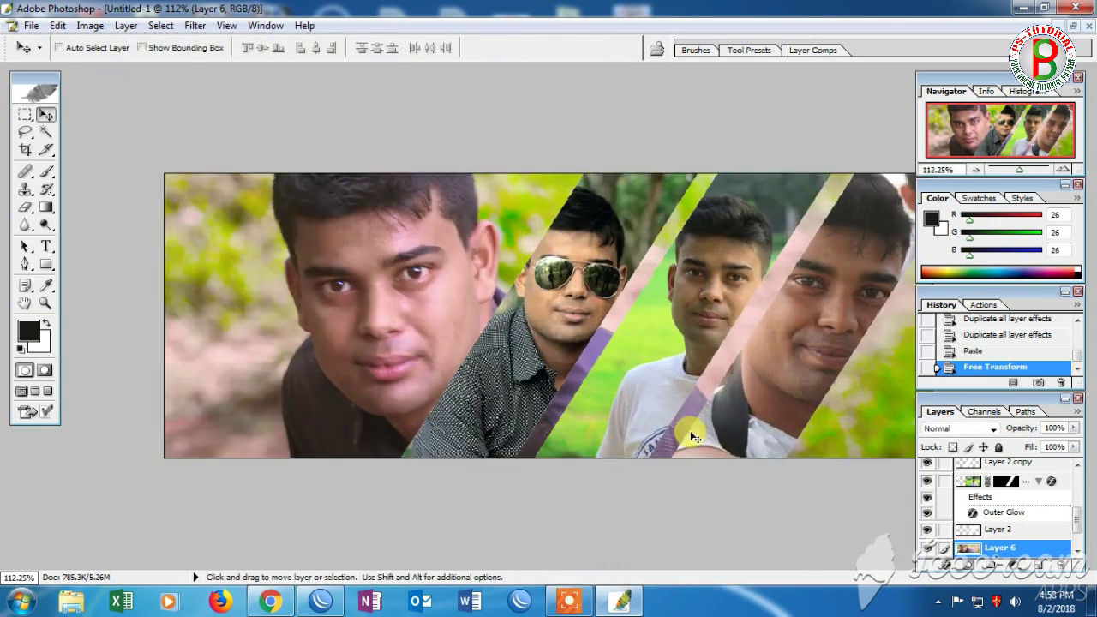
Step: Add a Multiply drop shadow with 5 px distance and size to Layer 3, keeping its Outer Glow
{"action": "left_click", "coordinate": [986, 502]}
{"action": "double_click", "coordinate": [984, 503]}
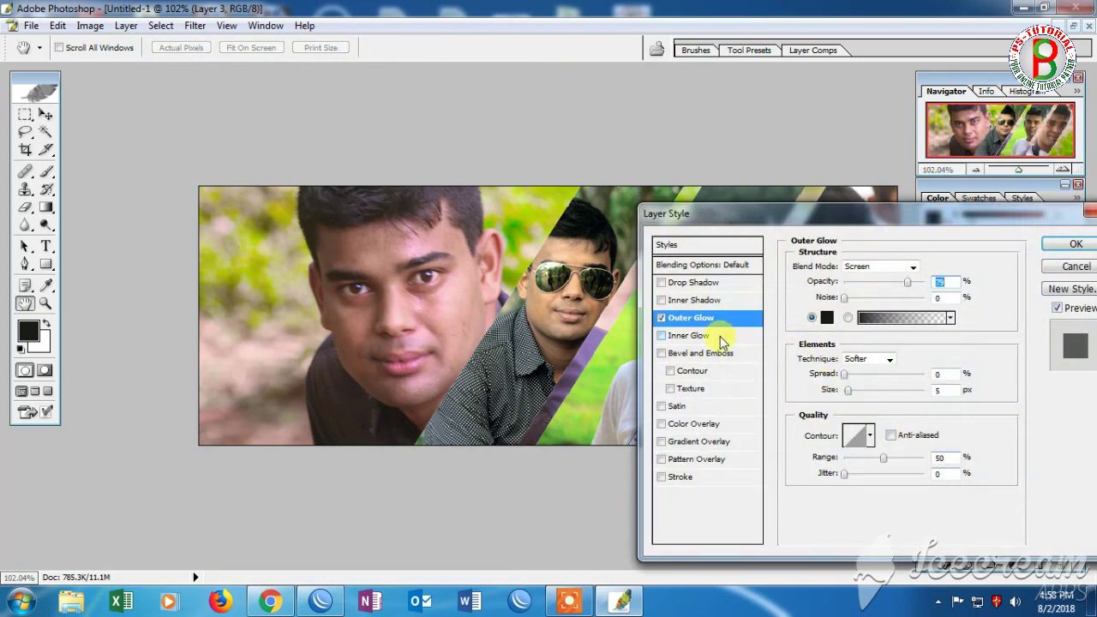
{"action": "left_click", "coordinate": [673, 283]}
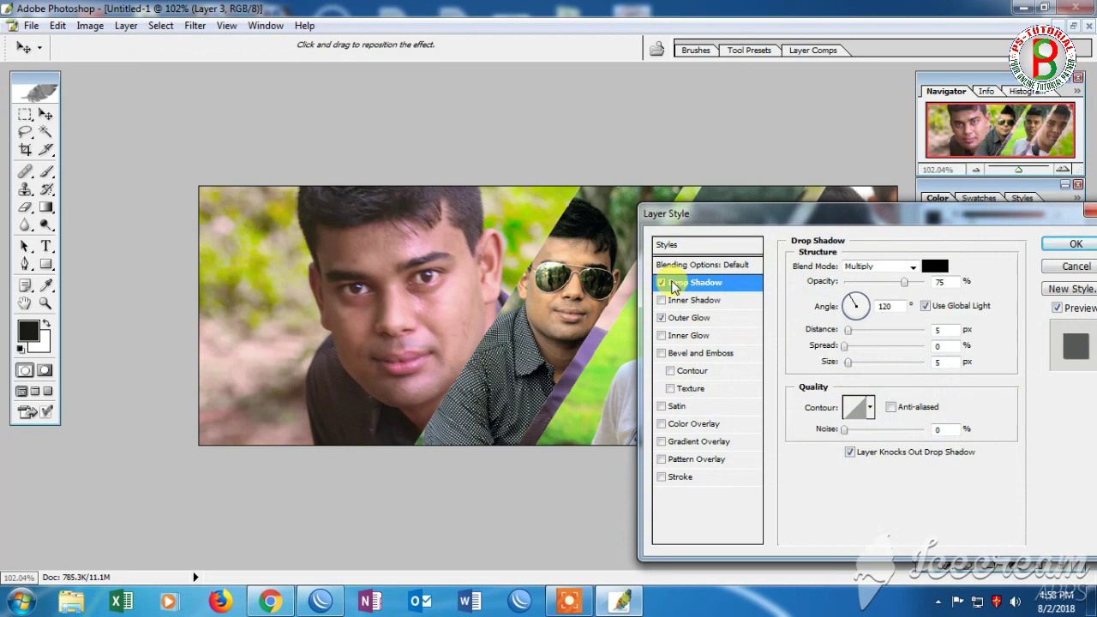
{"action": "left_click_drag", "start_coordinate": [906, 283], "coordinate": [885, 286]}
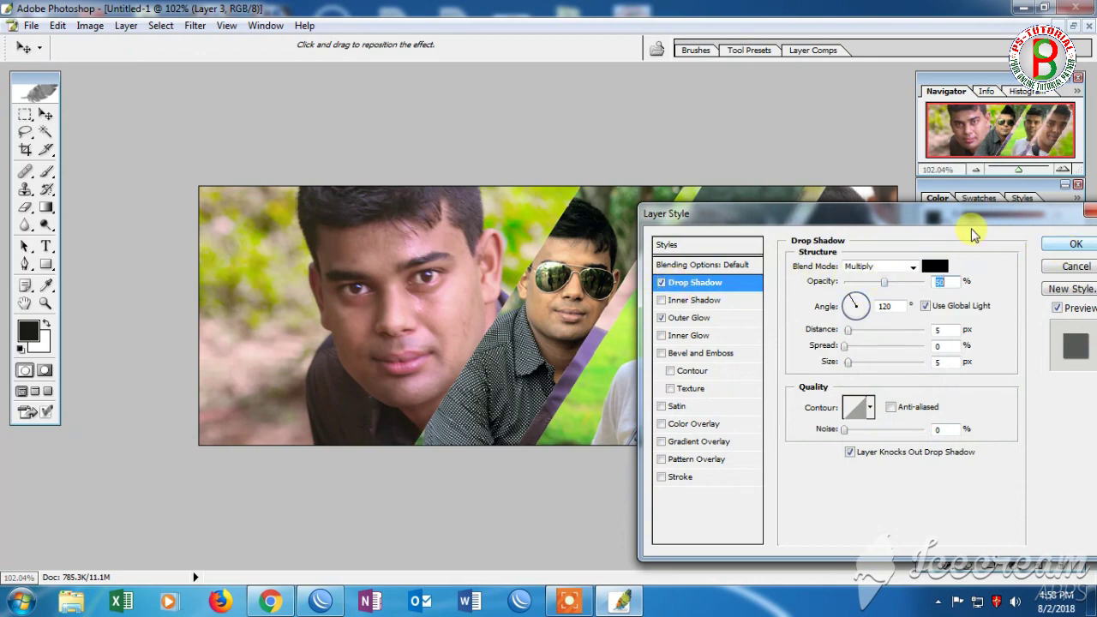
{"action": "left_click_drag", "start_coordinate": [962, 214], "coordinate": [416, 199]}
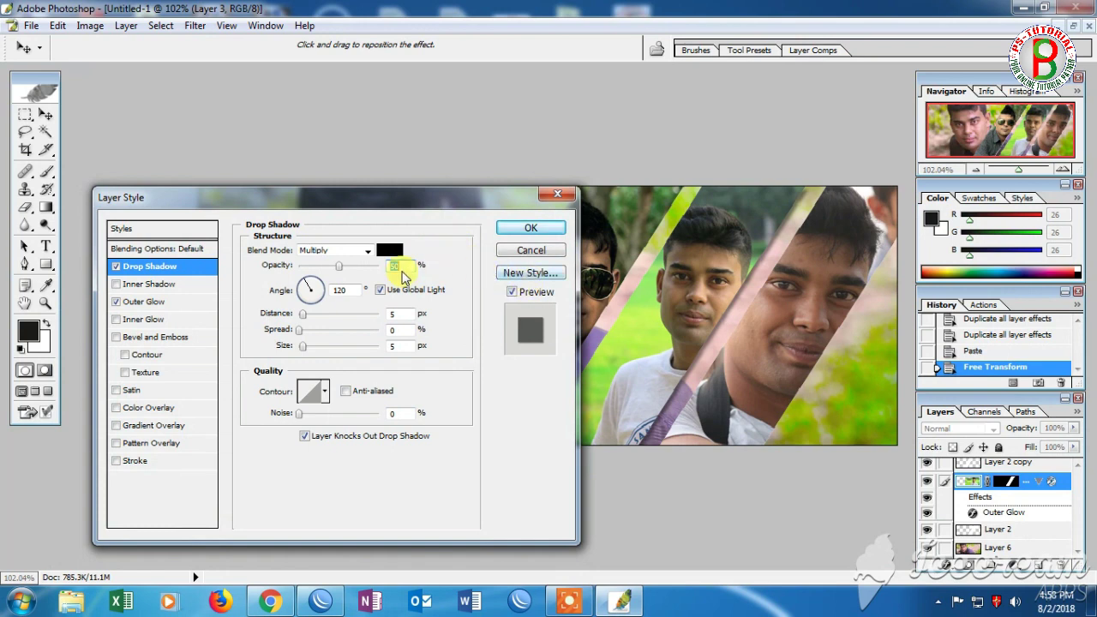
{"action": "left_click_drag", "start_coordinate": [355, 268], "coordinate": [341, 273]}
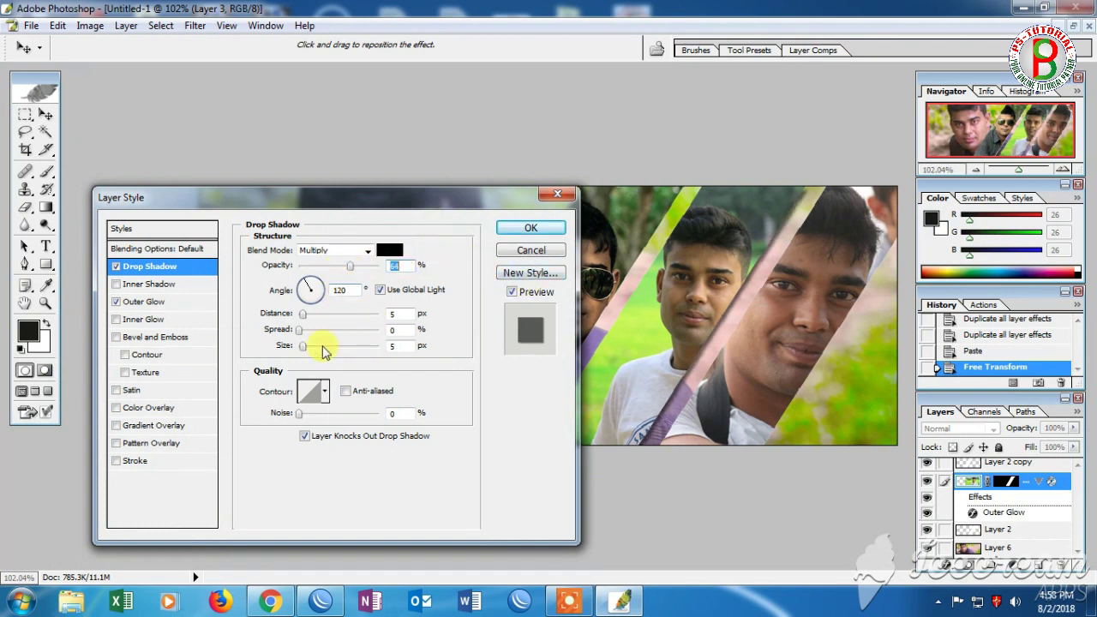
{"action": "left_click_drag", "start_coordinate": [309, 319], "coordinate": [302, 317]}
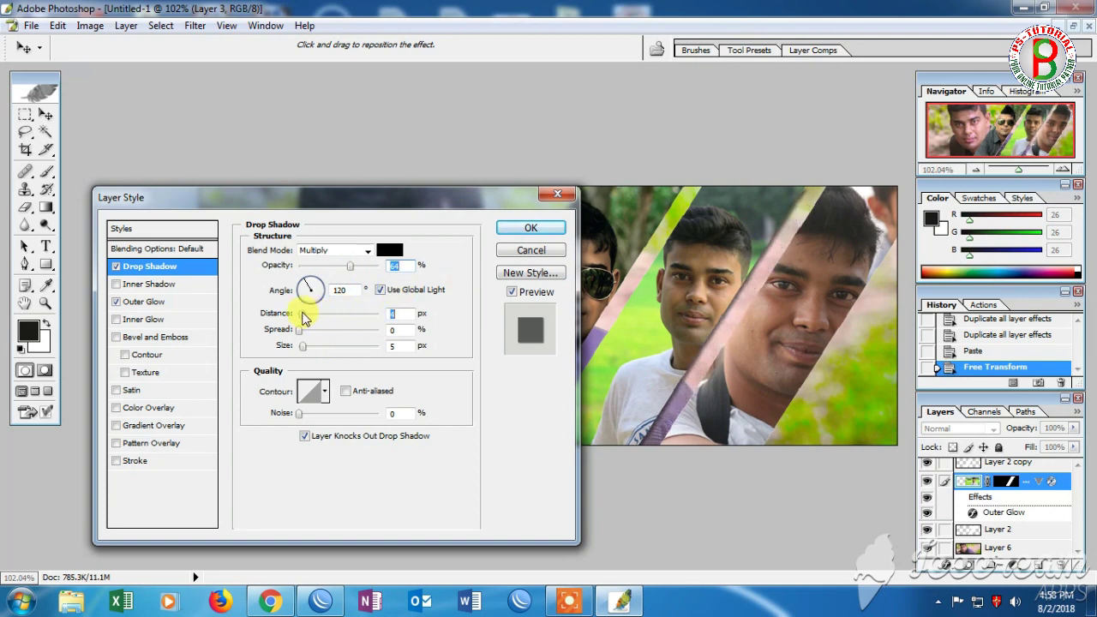
{"action": "left_click_drag", "start_coordinate": [307, 317], "coordinate": [299, 321]}
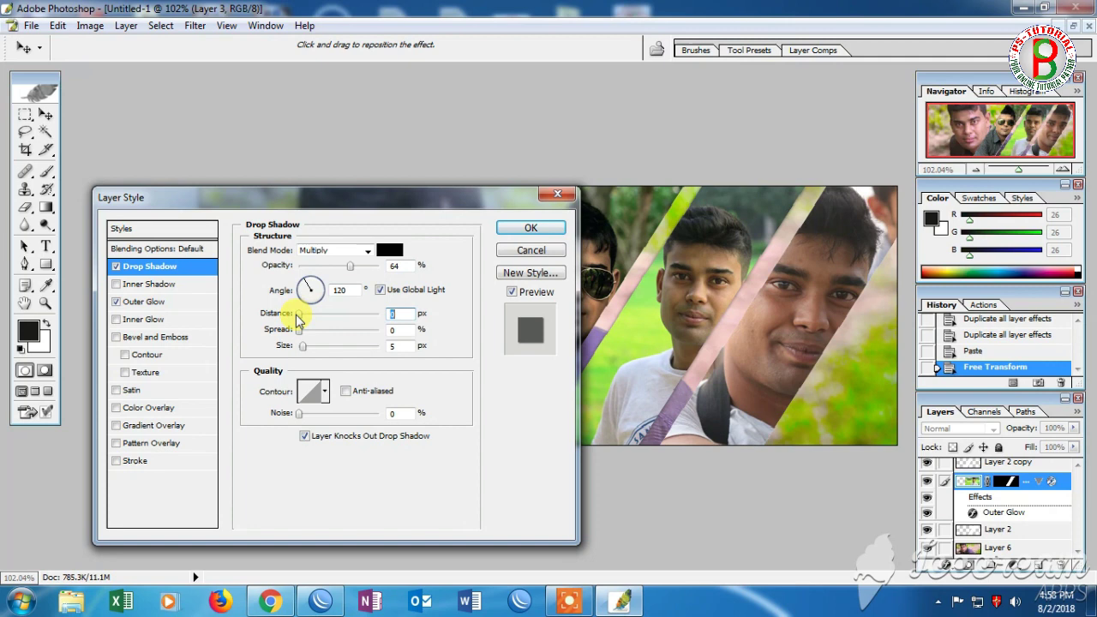
{"action": "left_click_drag", "start_coordinate": [342, 271], "coordinate": [372, 268]}
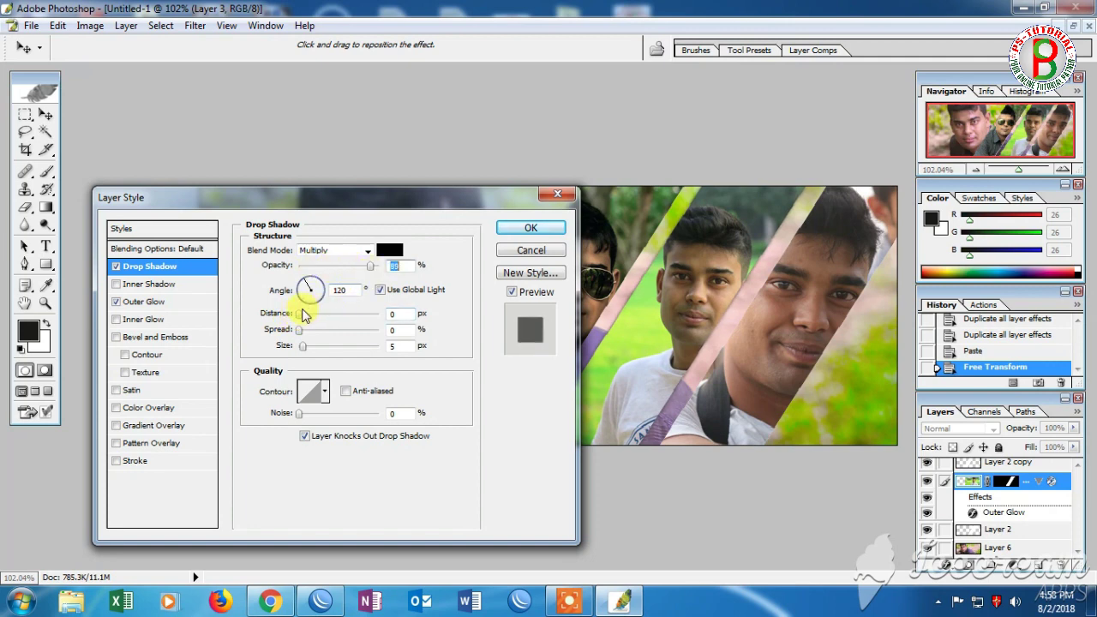
{"action": "left_click_drag", "start_coordinate": [304, 316], "coordinate": [306, 319]}
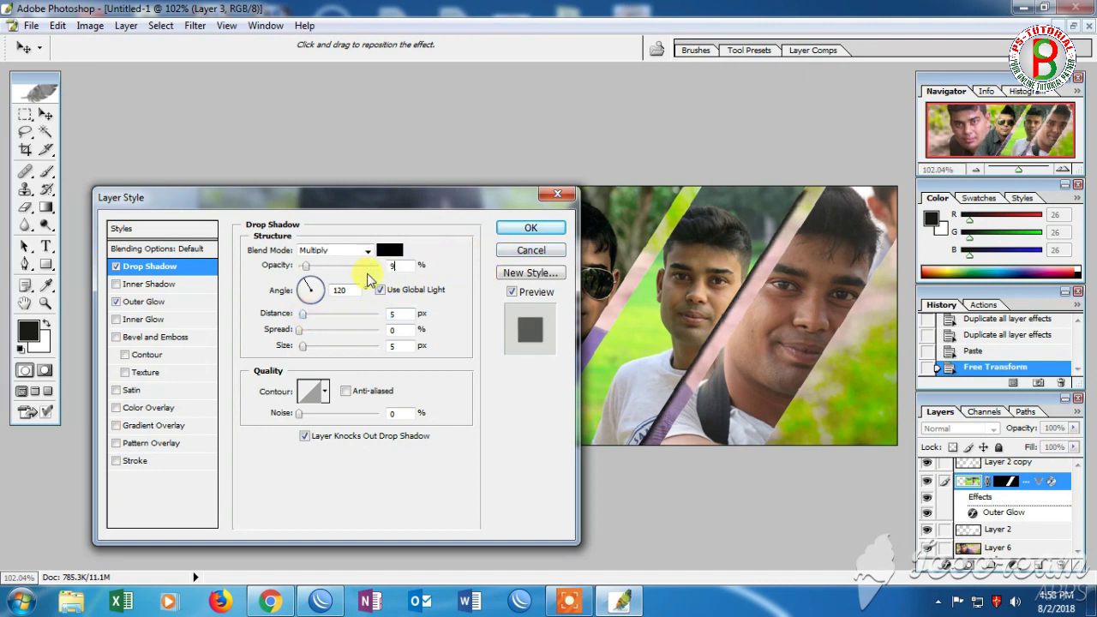
{"action": "type", "text": "0"}
{"action": "key", "text": "Return"}
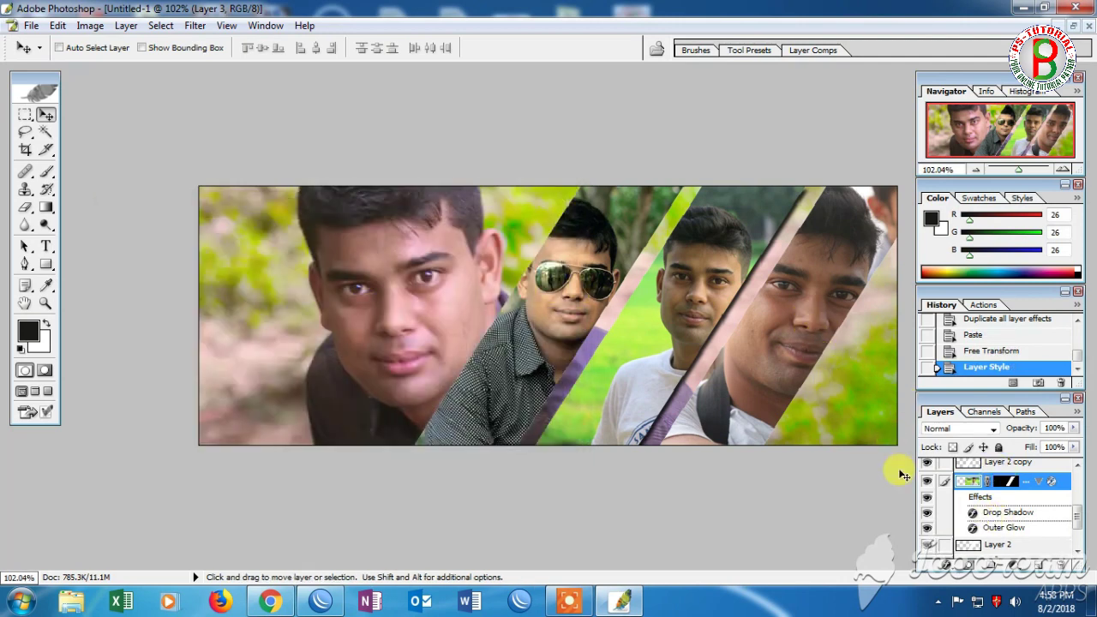
{"action": "scroll", "coordinate": [1070, 512], "scroll_direction": "up", "scroll_amount": 2}
{"action": "scroll", "coordinate": [1068, 510], "scroll_direction": "up", "scroll_amount": 1}
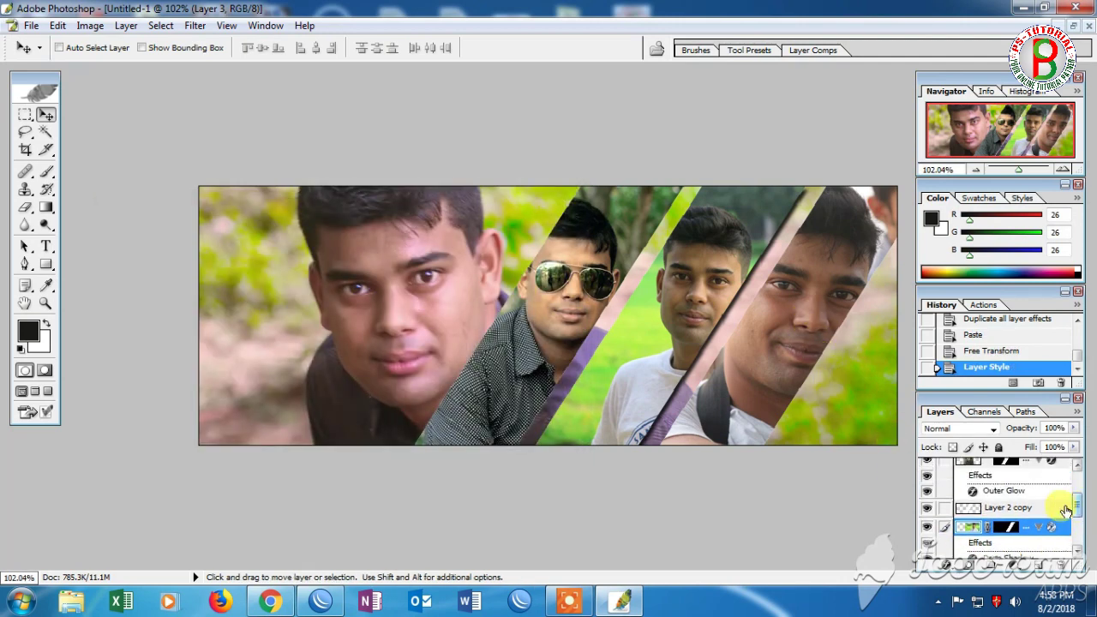
Step: Add a drop shadow to Layer 4 alongside its outer glow
{"action": "left_click", "coordinate": [1020, 499]}
{"action": "double_click", "coordinate": [1021, 499]}
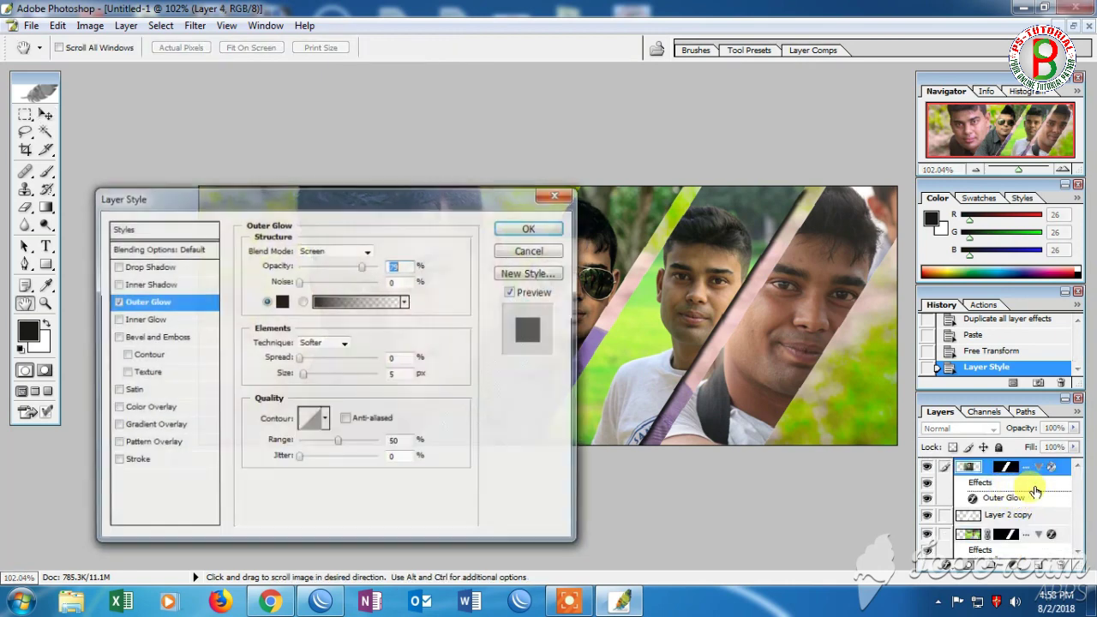
{"action": "left_click", "coordinate": [116, 267]}
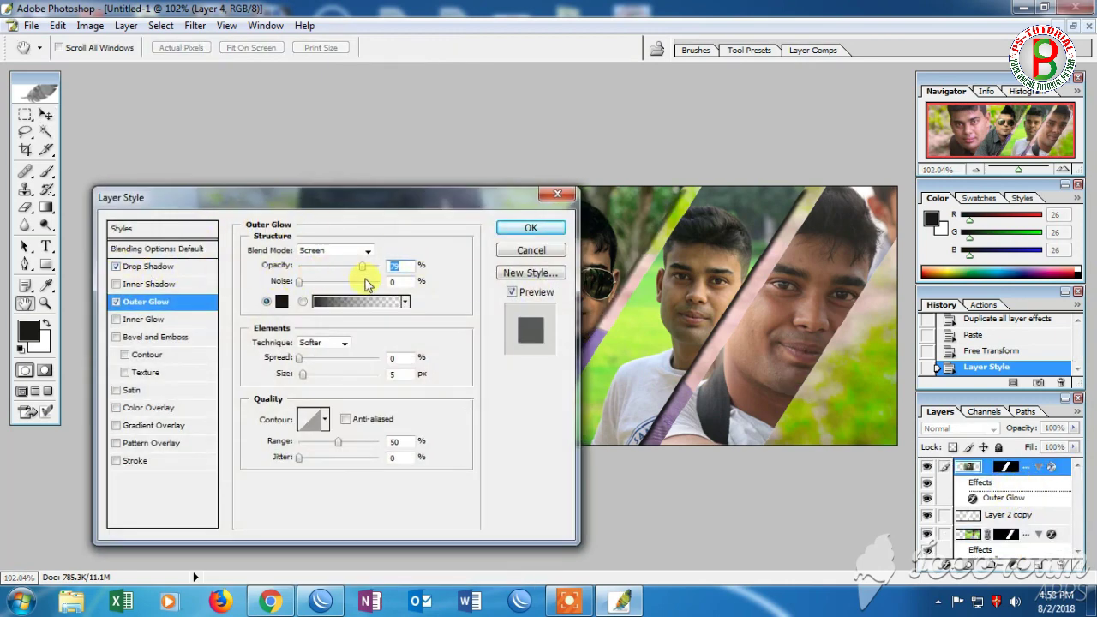
{"action": "type", "text": "5"}
{"action": "key", "text": "Return"}
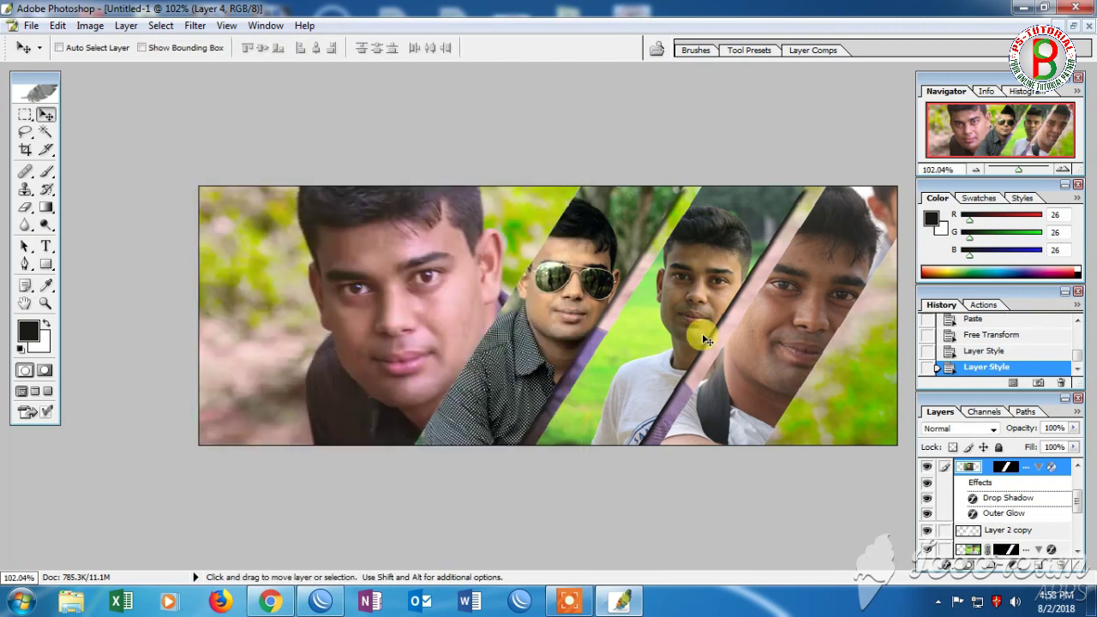
{"action": "scroll", "coordinate": [1079, 497], "scroll_direction": "up", "scroll_amount": 1}
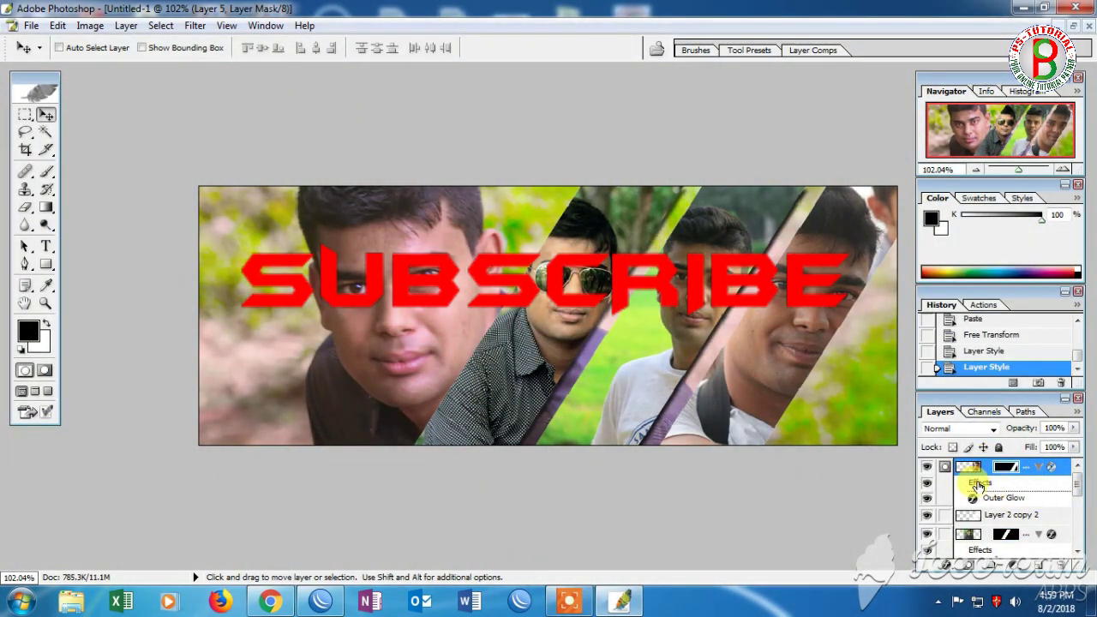
Step: Give Layer 5 a Multiply inner shadow at 11% opacity and a 146° angle
{"action": "double_click", "coordinate": [1001, 499]}
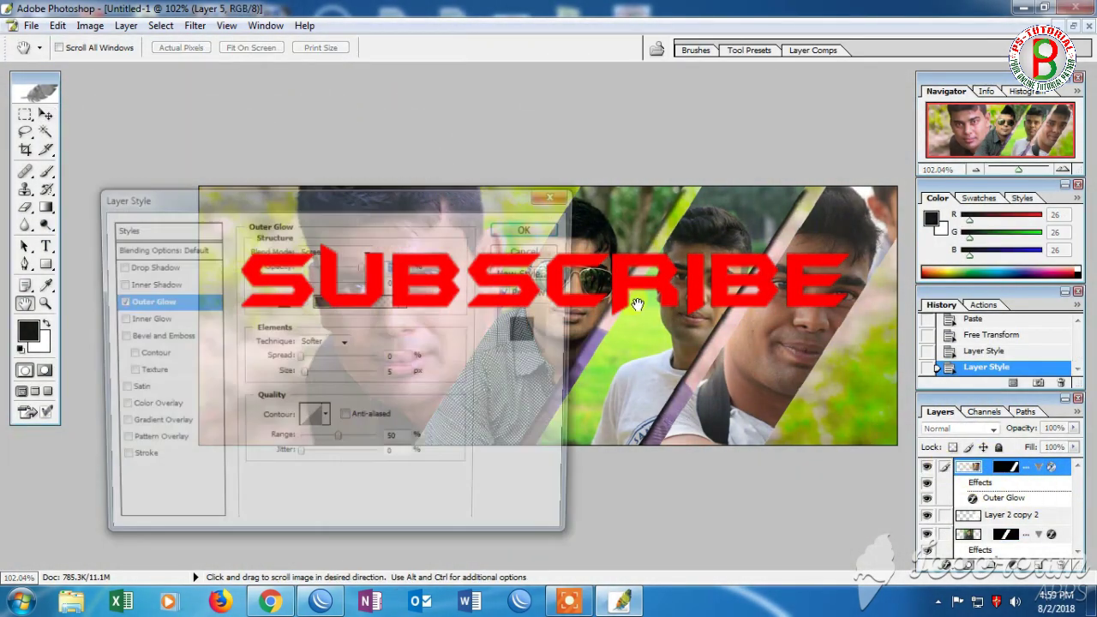
{"action": "left_click", "coordinate": [138, 284]}
{"action": "type", "text": "90"}
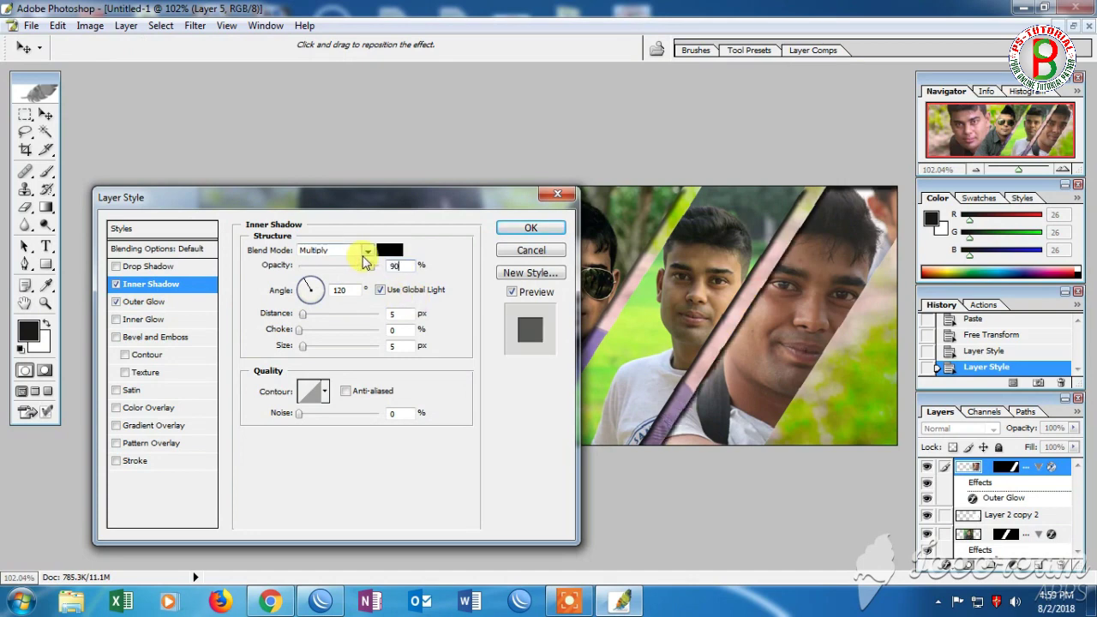
{"action": "key", "text": "Return"}
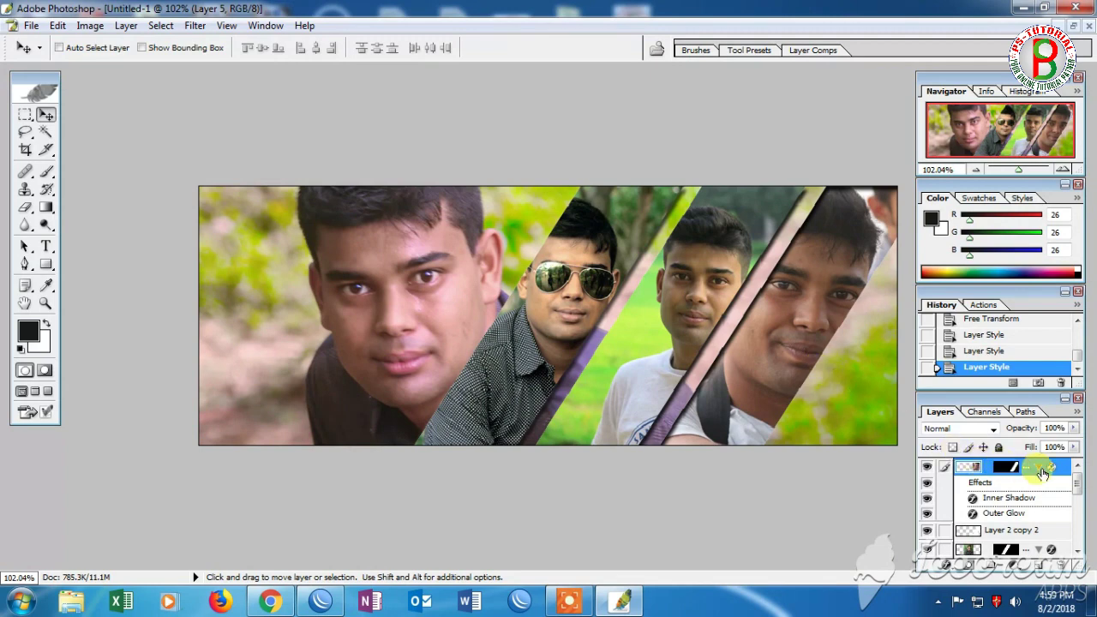
{"action": "double_click", "coordinate": [998, 492]}
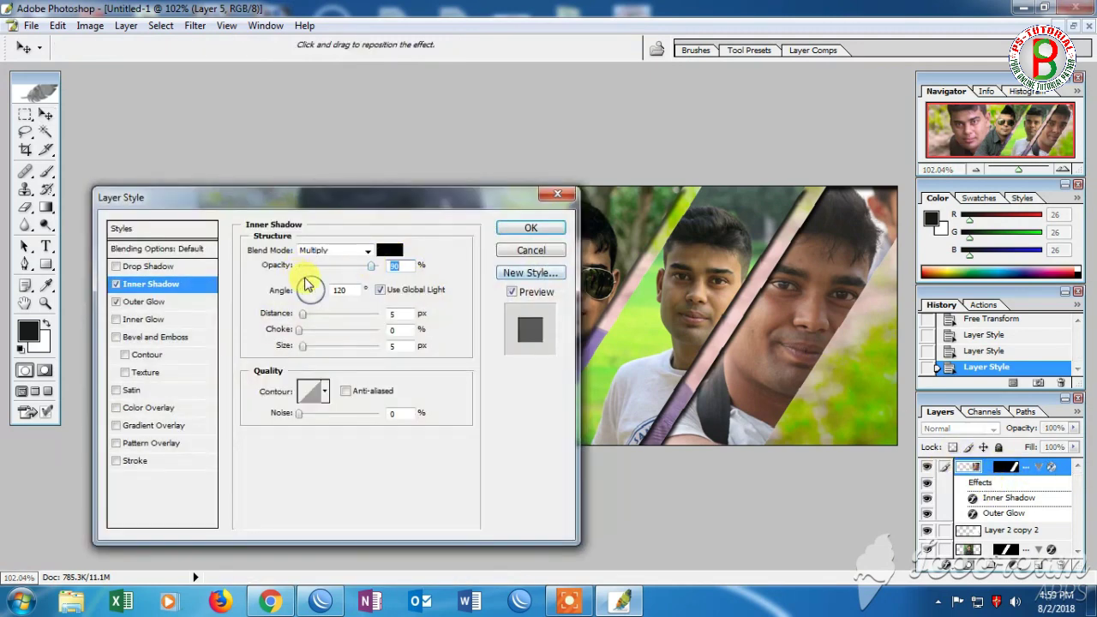
{"action": "left_click_drag", "start_coordinate": [372, 269], "coordinate": [342, 264]}
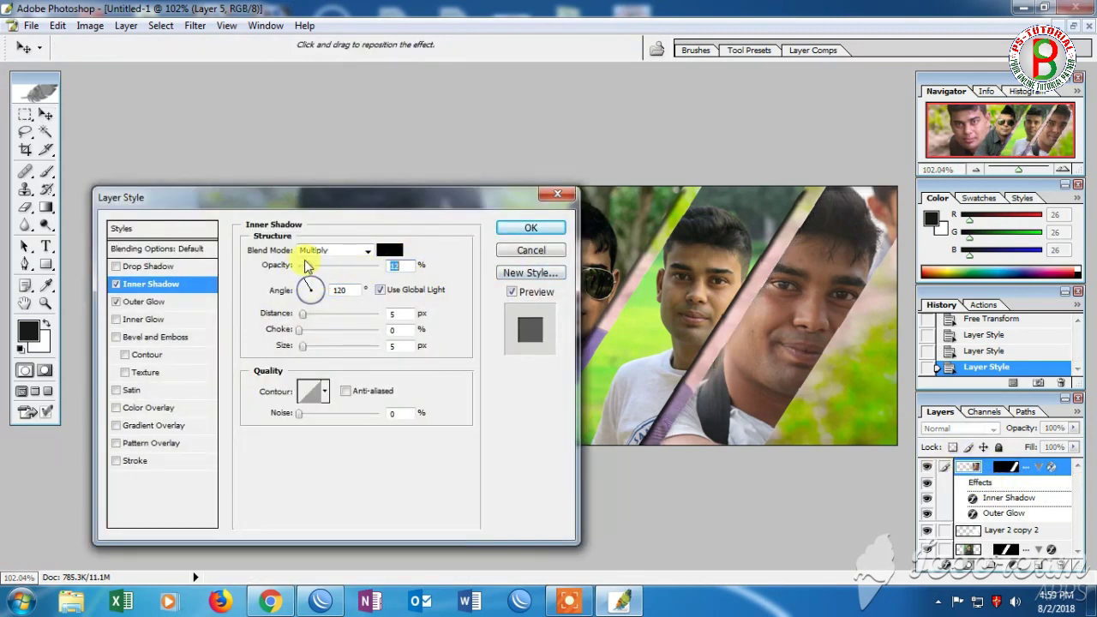
{"action": "mouse_move", "coordinate": [362, 271]}
{"action": "left_mouse_down"}
{"action": "mouse_move", "coordinate": [291, 269]}
{"action": "mouse_move", "coordinate": [335, 288]}
{"action": "mouse_move", "coordinate": [385, 265]}
{"action": "mouse_move", "coordinate": [303, 274]}
{"action": "left_mouse_up"}
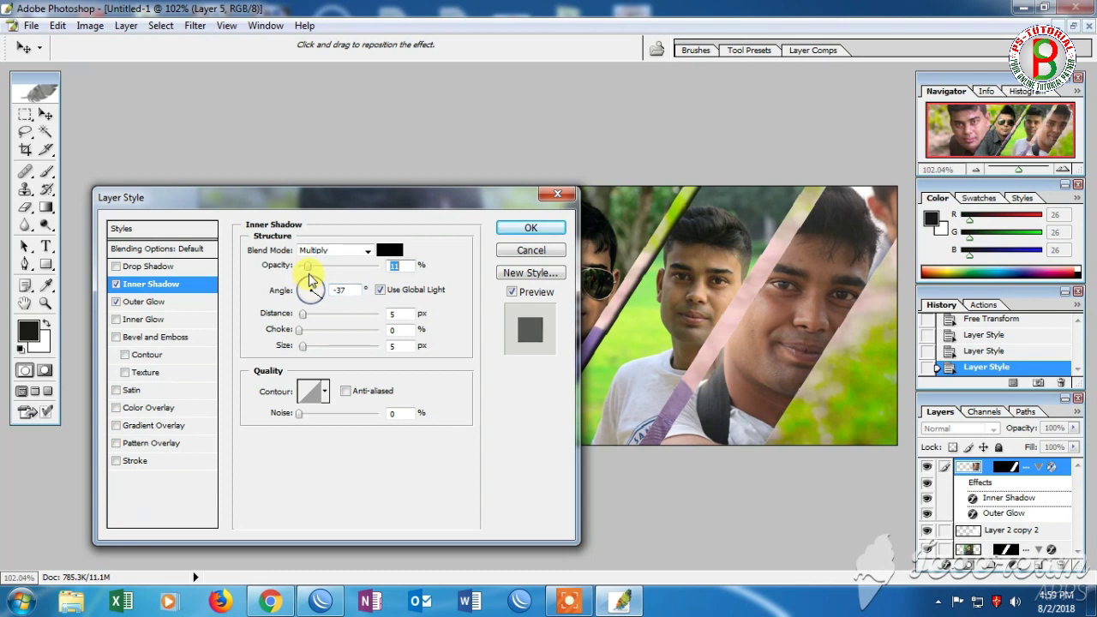
{"action": "mouse_move", "coordinate": [316, 288]}
{"action": "left_mouse_down"}
{"action": "mouse_move", "coordinate": [300, 282]}
{"action": "mouse_move", "coordinate": [311, 293]}
{"action": "left_mouse_up"}
{"action": "left_click", "coordinate": [315, 294]}
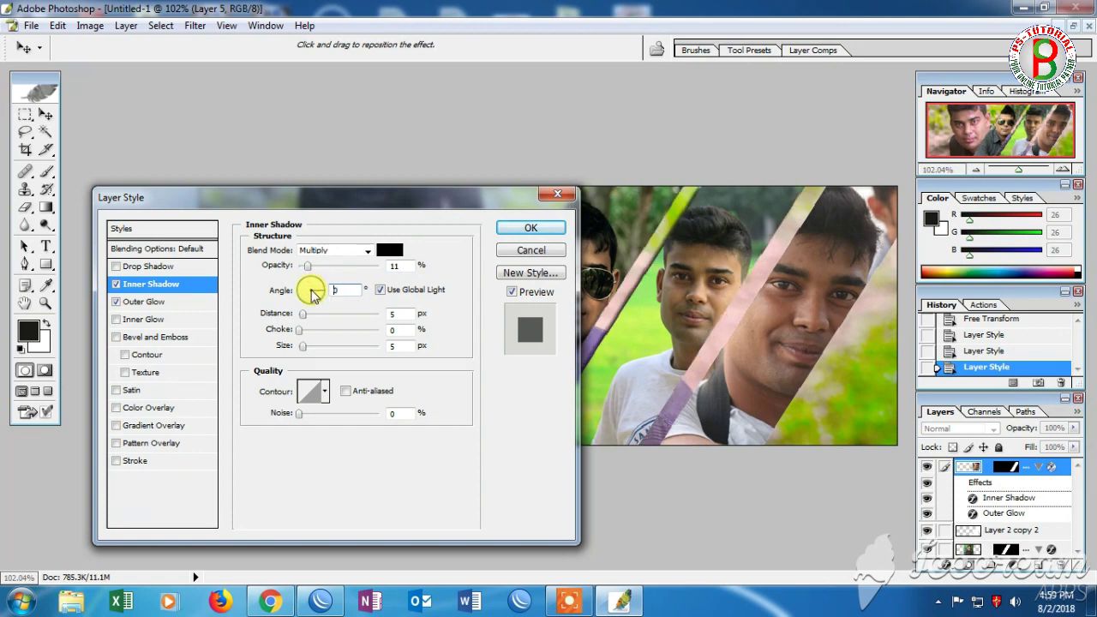
{"action": "left_click", "coordinate": [311, 293]}
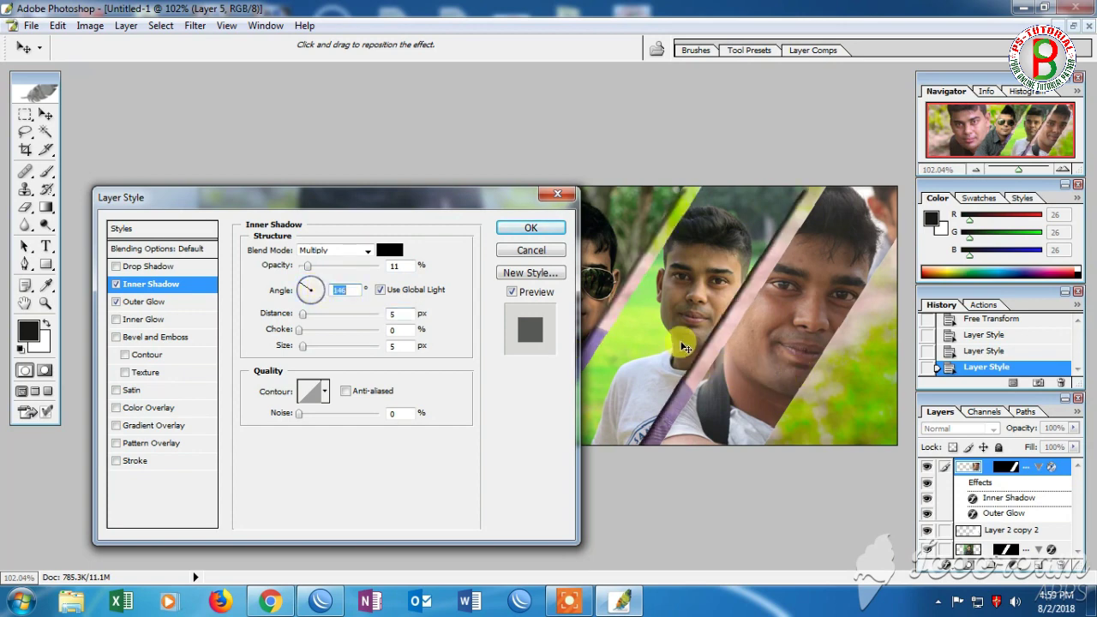
{"action": "left_click", "coordinate": [531, 228]}
{"action": "left_click_drag", "start_coordinate": [1078, 480], "coordinate": [1085, 536]}
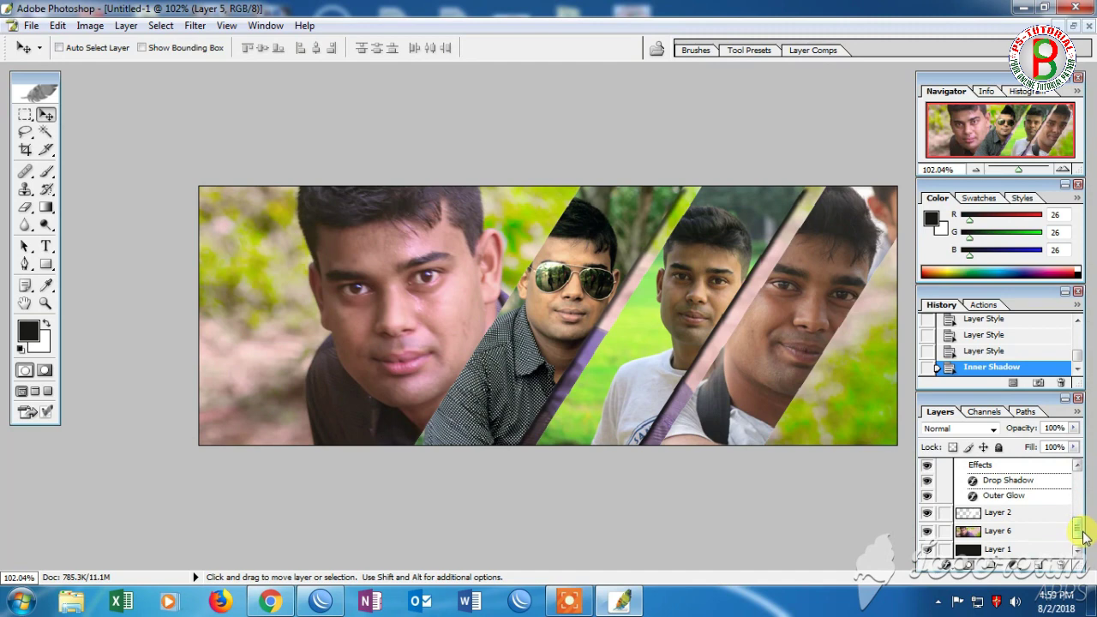
Step: Add a drop shadow to Layer 5, then place a text insertion point at the banner's upper left
{"action": "left_click_drag", "start_coordinate": [1085, 536], "coordinate": [1079, 487]}
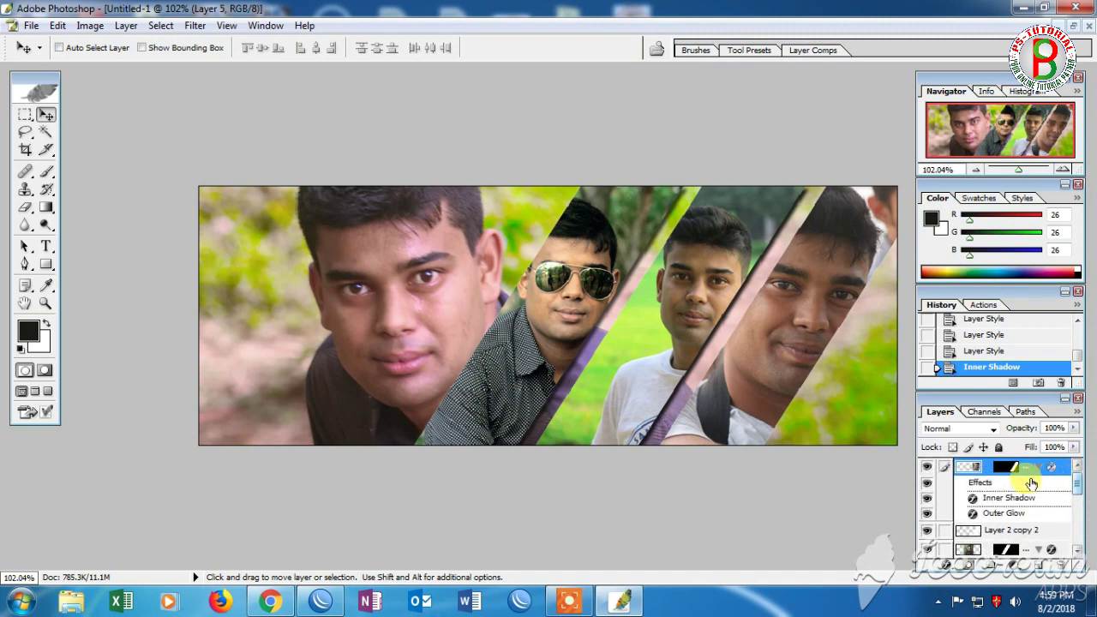
{"action": "double_click", "coordinate": [1003, 498]}
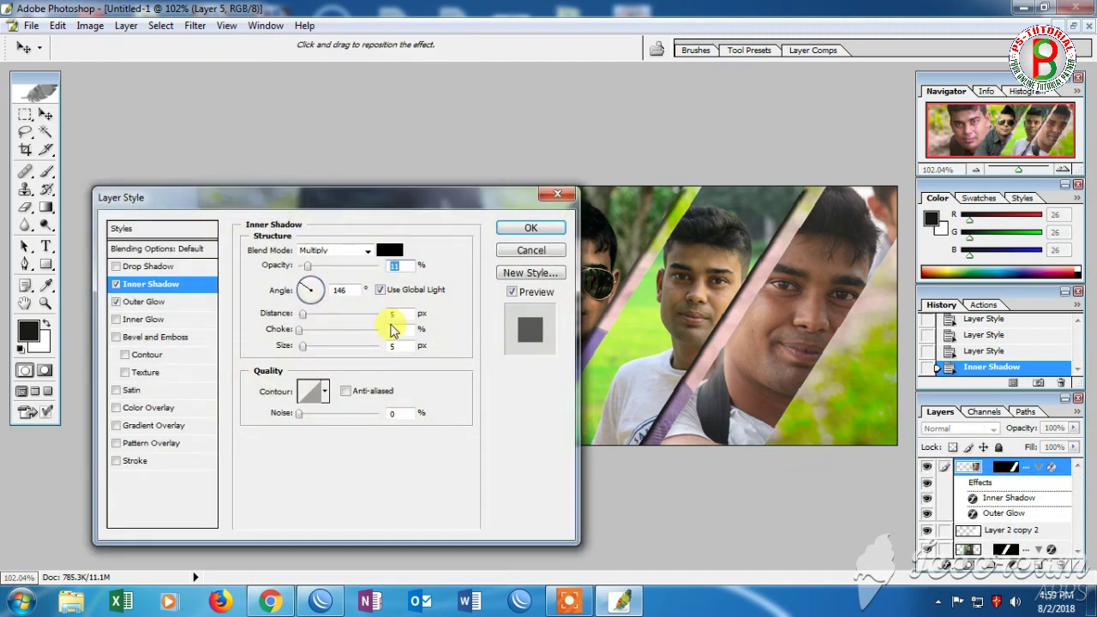
{"action": "left_click", "coordinate": [116, 267]}
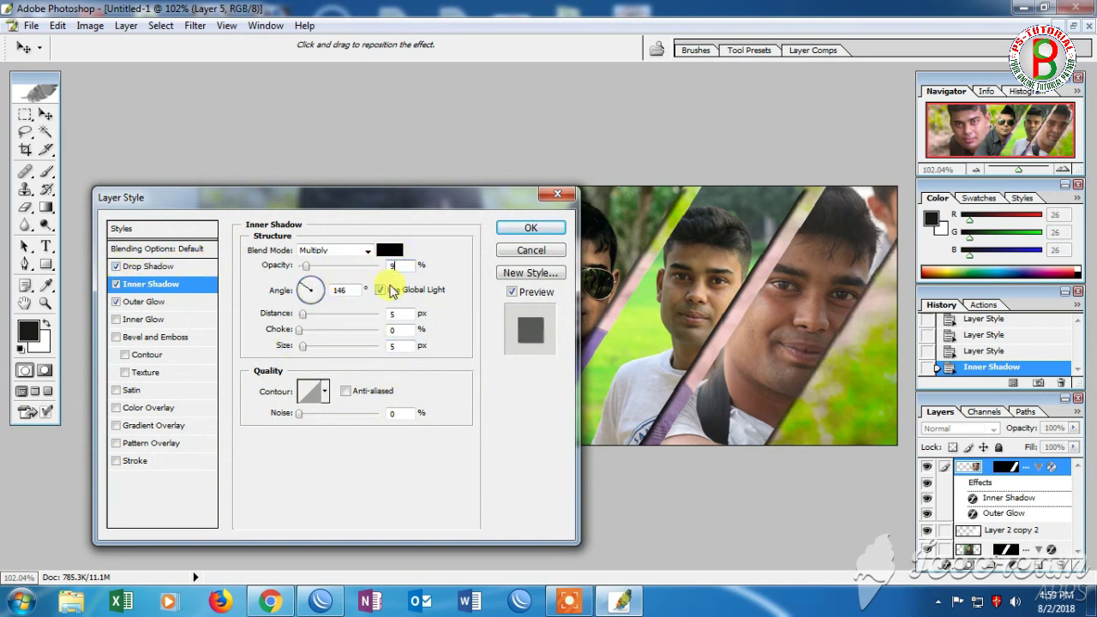
{"action": "key", "text": "Return"}
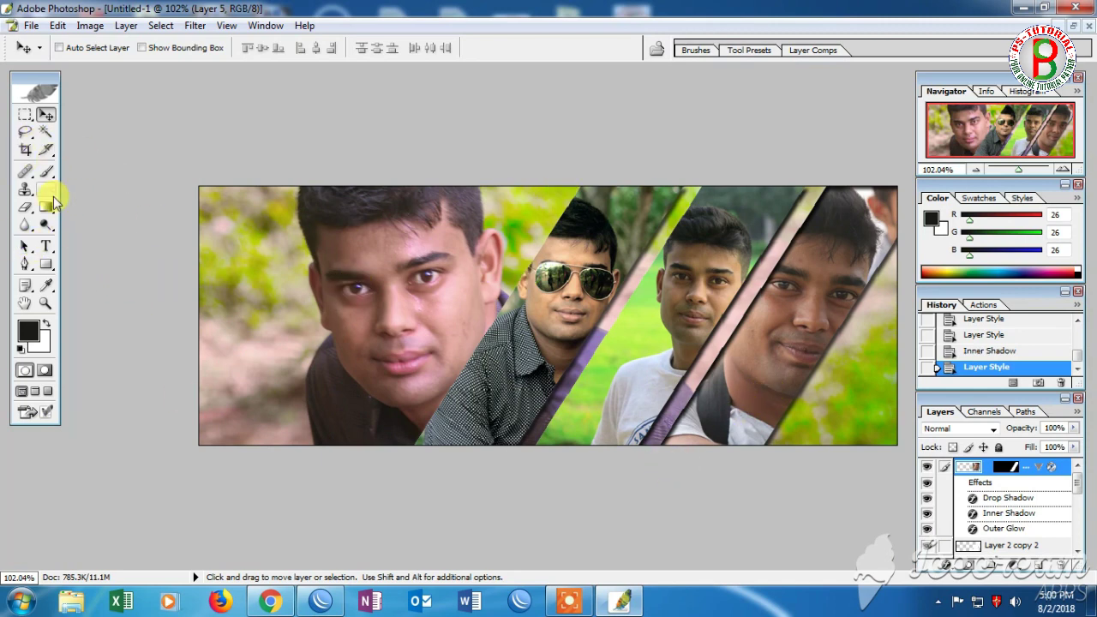
{"action": "left_click", "coordinate": [45, 246]}
{"action": "left_click", "coordinate": [270, 241]}
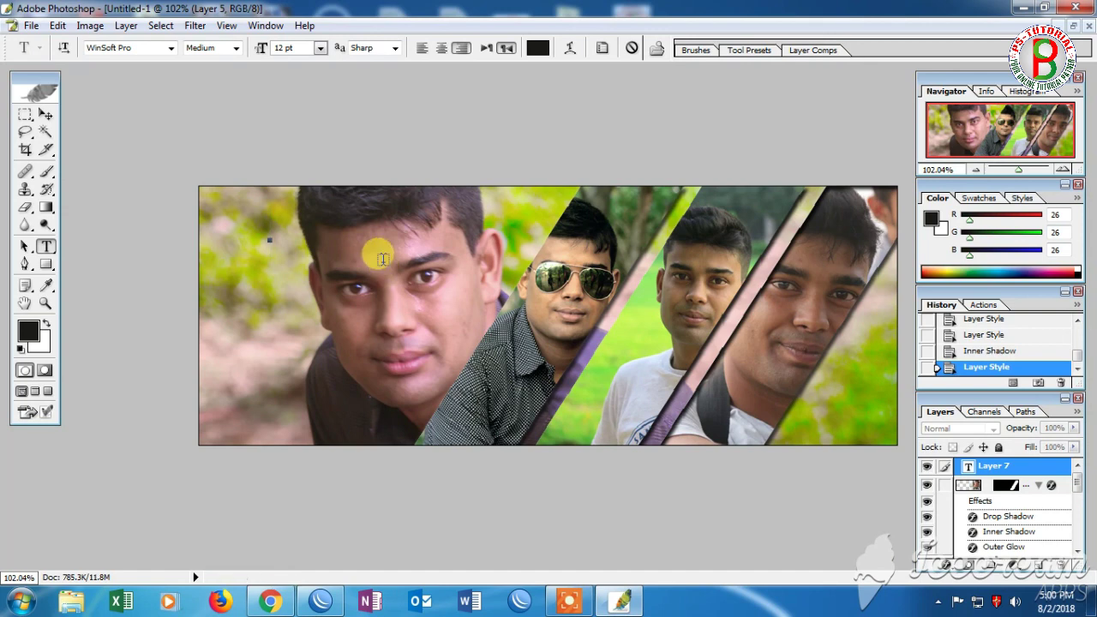
Step: Type the headline 'Get ready for DiGital World', correcting typos along the way
{"action": "type", "text": "Get"}
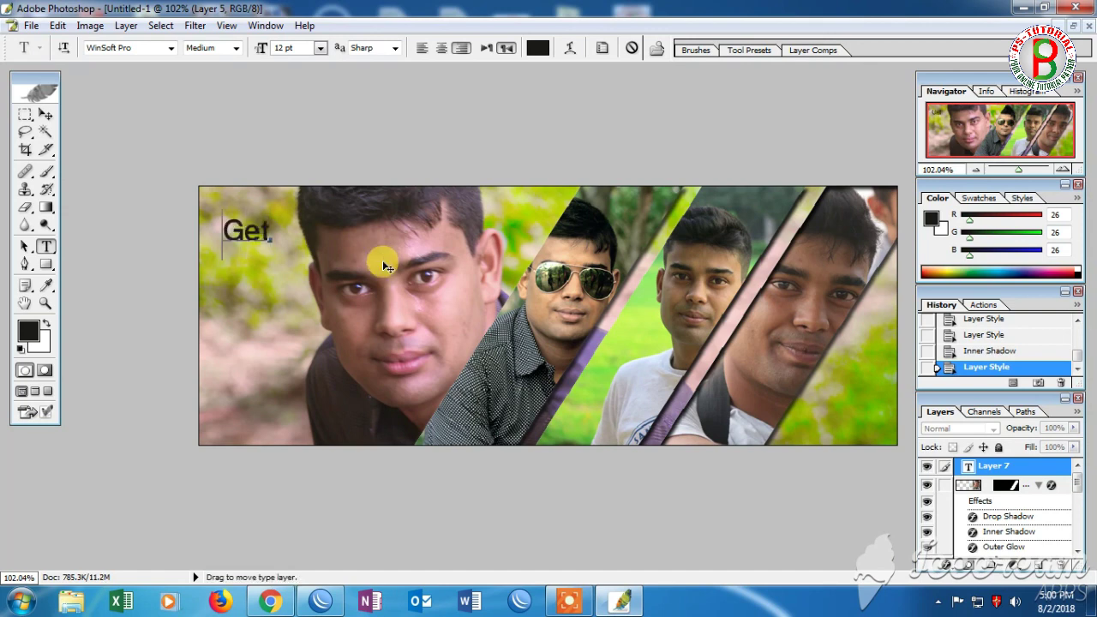
{"action": "type", "text": " ready f"}
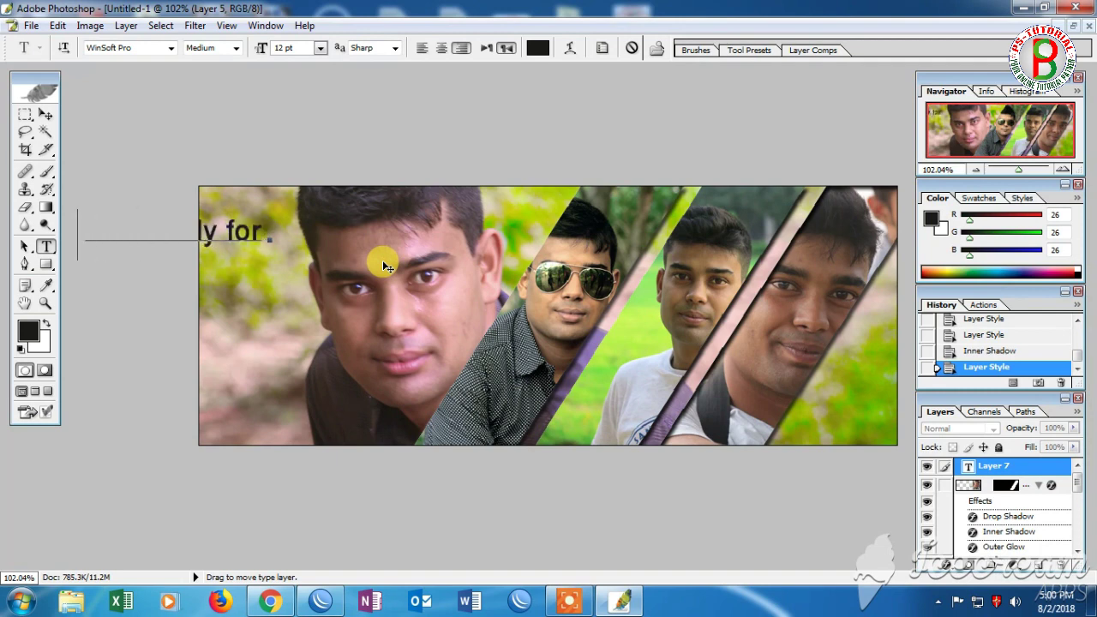
{"action": "type", "text": "Digital"}
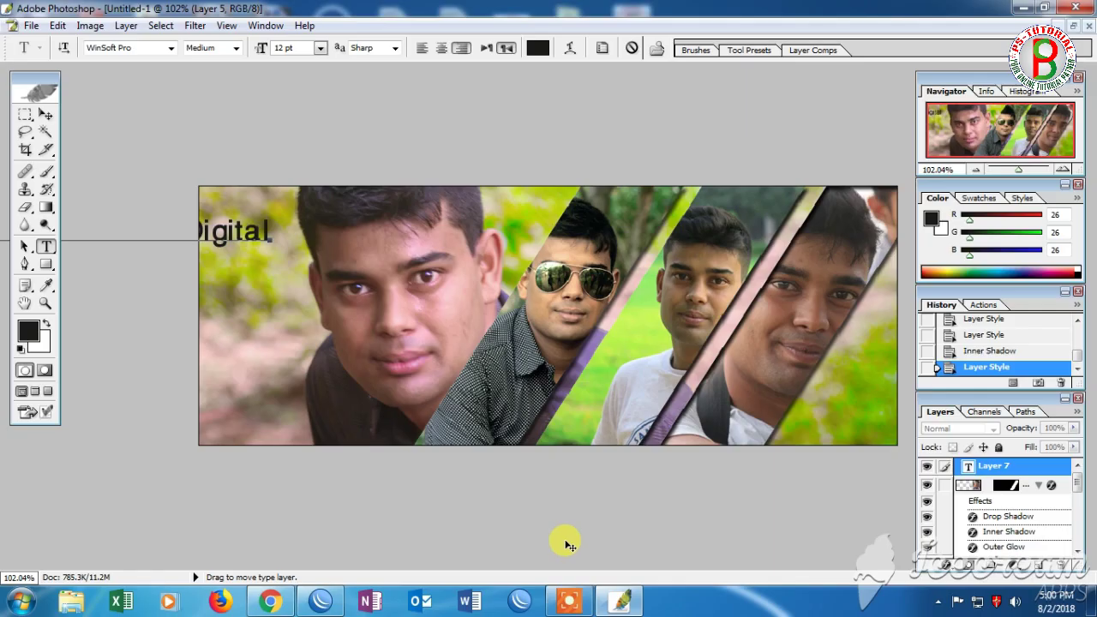
{"action": "key", "text": "BackSpace"}
{"action": "key", "text": "BackSpace"}
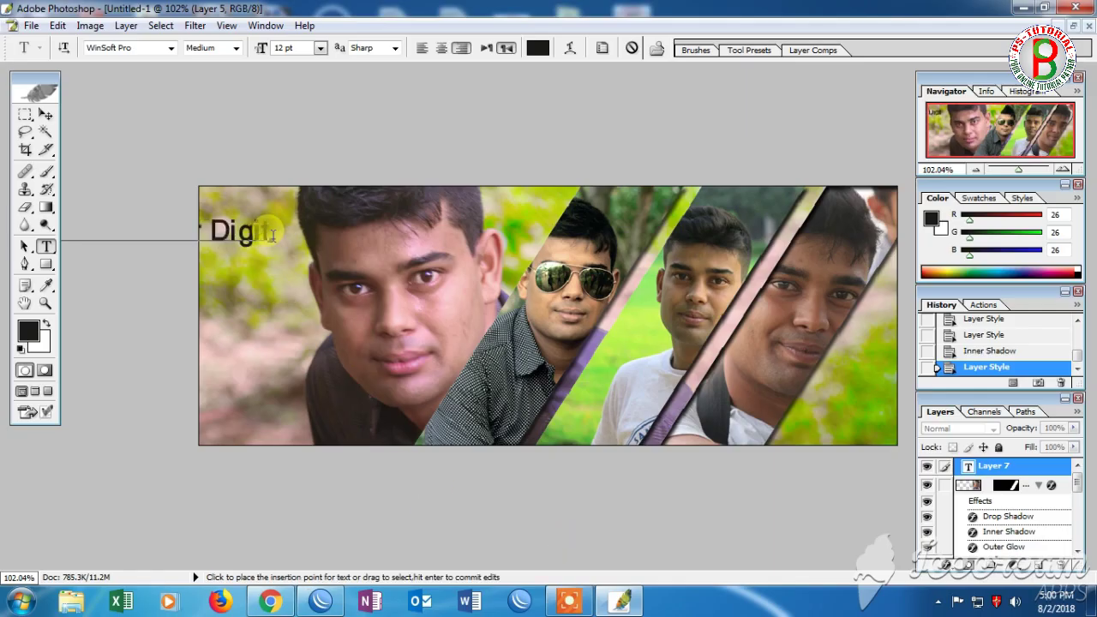
{"action": "key", "text": "BackSpace"}
{"action": "key", "text": "BackSpace"}
{"action": "type", "text": "i"}
{"action": "key", "text": "BackSpace"}
{"action": "type", "text": "G"}
{"action": "type", "text": "ital"}
{"action": "type", "text": " World"}
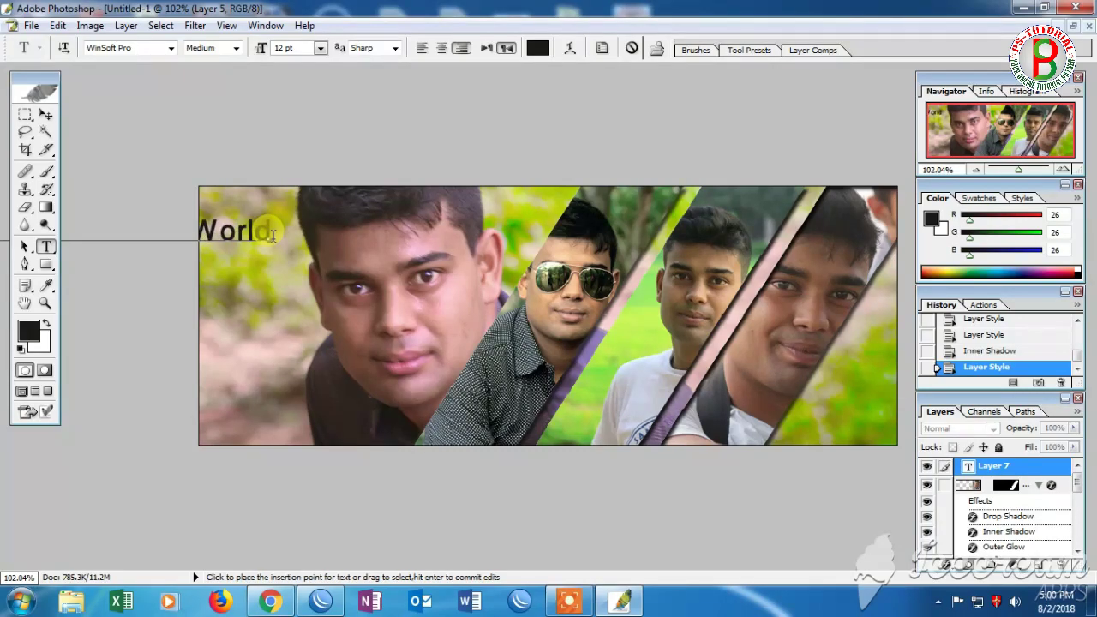
Step: Move the headline to the banner's top left and begin scaling it to 93.6%
{"action": "left_click", "coordinate": [45, 114]}
{"action": "left_click_drag", "start_coordinate": [266, 238], "coordinate": [532, 219]}
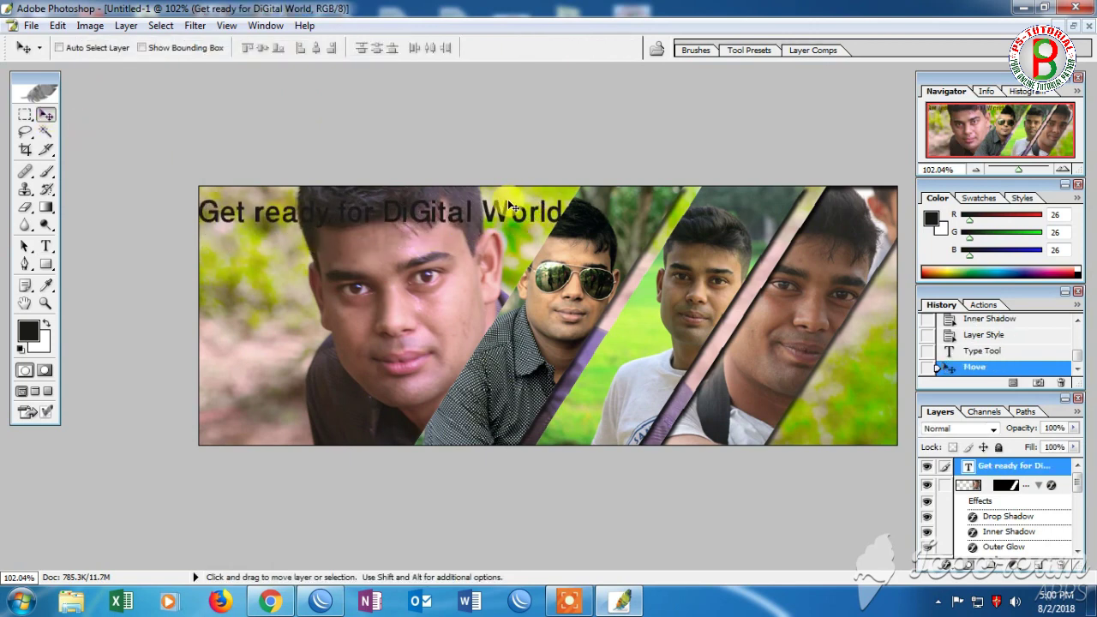
{"action": "key", "text": "ctrl+t"}
{"action": "left_click_drag", "start_coordinate": [562, 199], "coordinate": [550, 203]}
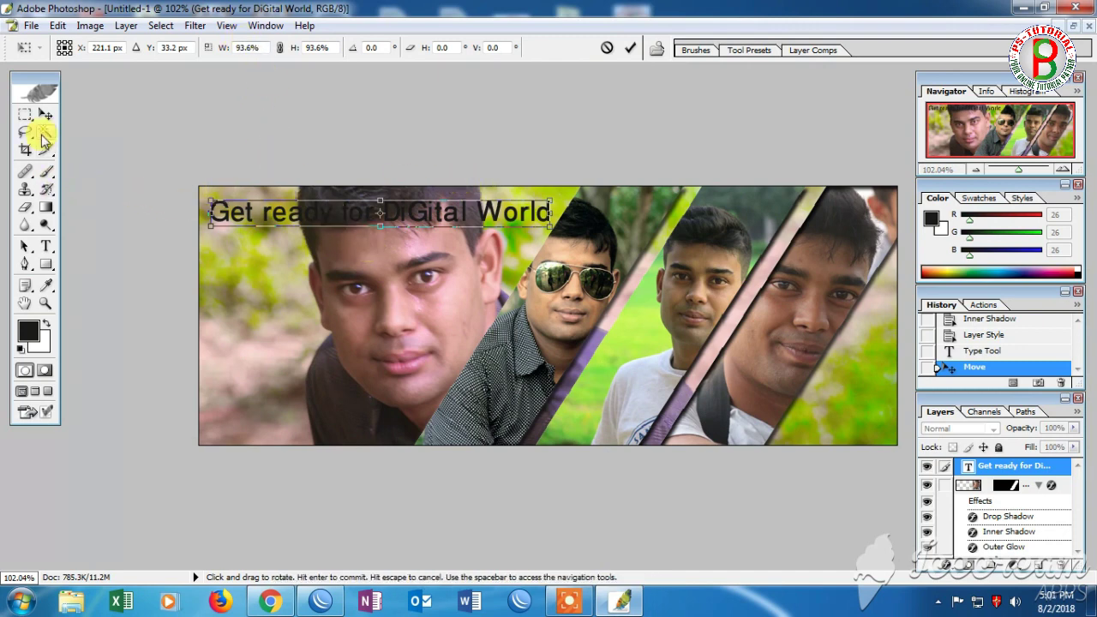
Step: Apply the 93.6% headline scaling and recolour all its text near-white F9F9F9
{"action": "left_click", "coordinate": [45, 246]}
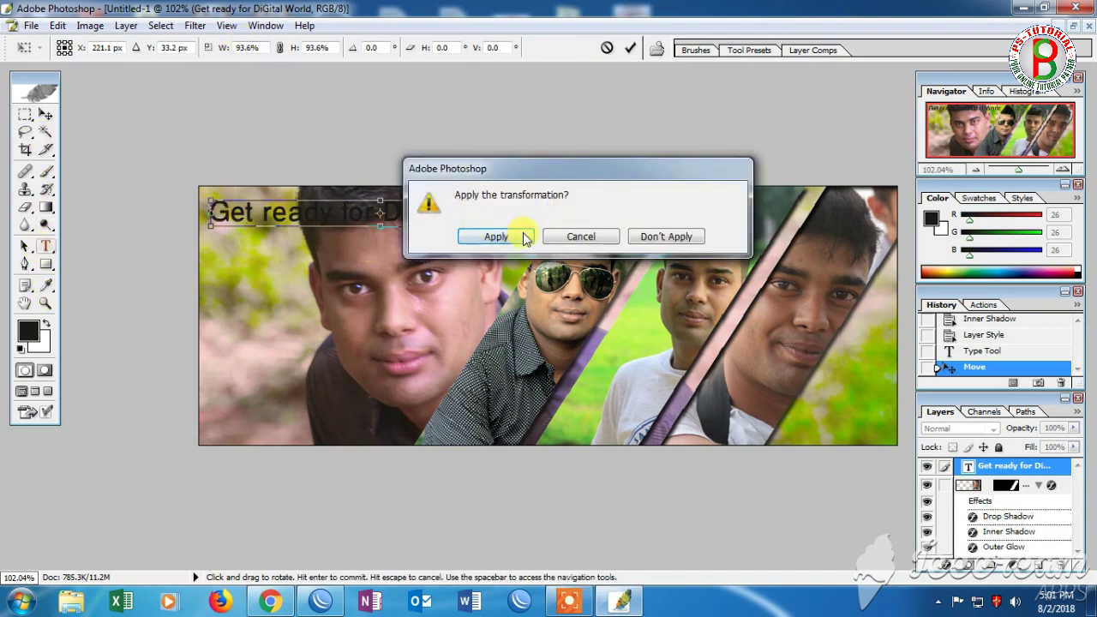
{"action": "left_click", "coordinate": [496, 236]}
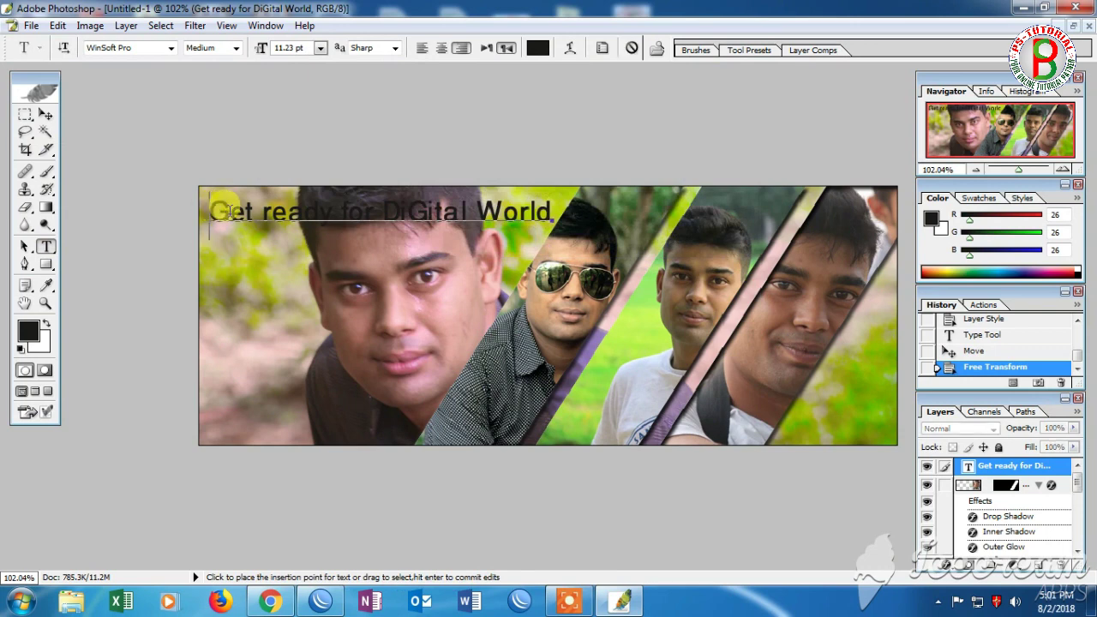
{"action": "left_click_drag", "start_coordinate": [213, 210], "coordinate": [557, 211]}
{"action": "left_click", "coordinate": [537, 47]}
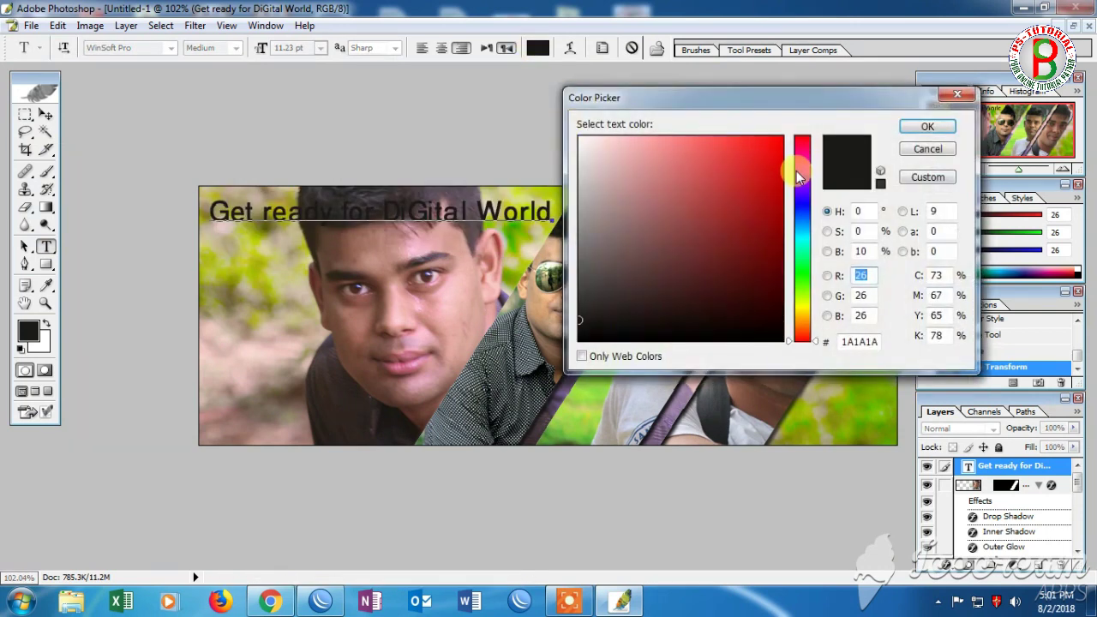
{"action": "left_click", "coordinate": [803, 208]}
{"action": "left_click_drag", "start_coordinate": [755, 146], "coordinate": [569, 139]}
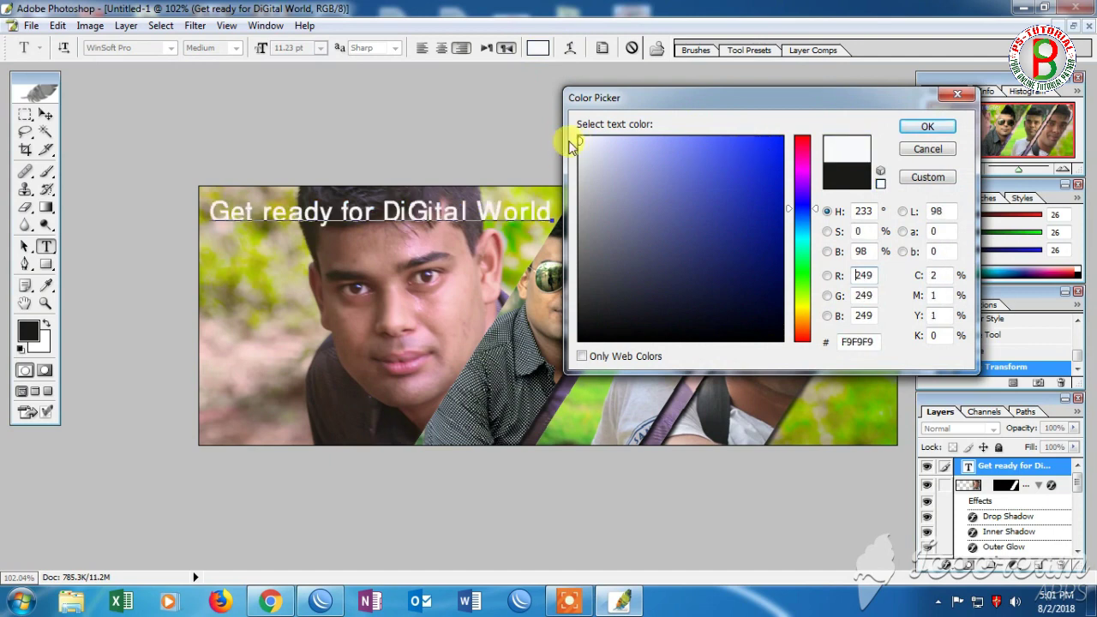
{"action": "left_click", "coordinate": [927, 128]}
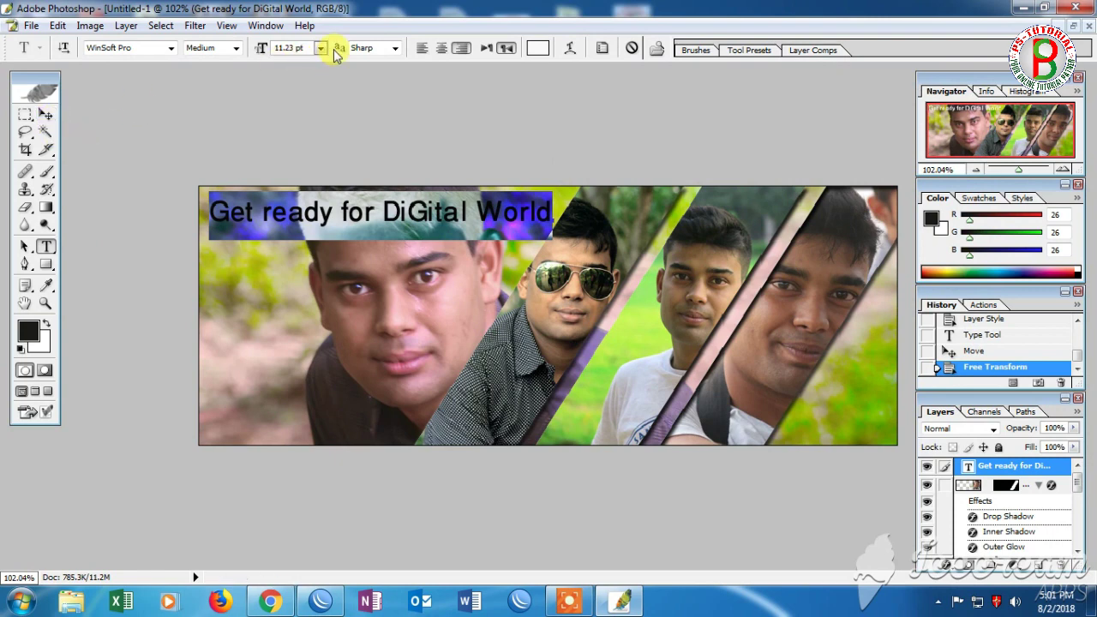
{"action": "left_click_drag", "start_coordinate": [216, 209], "coordinate": [553, 213]}
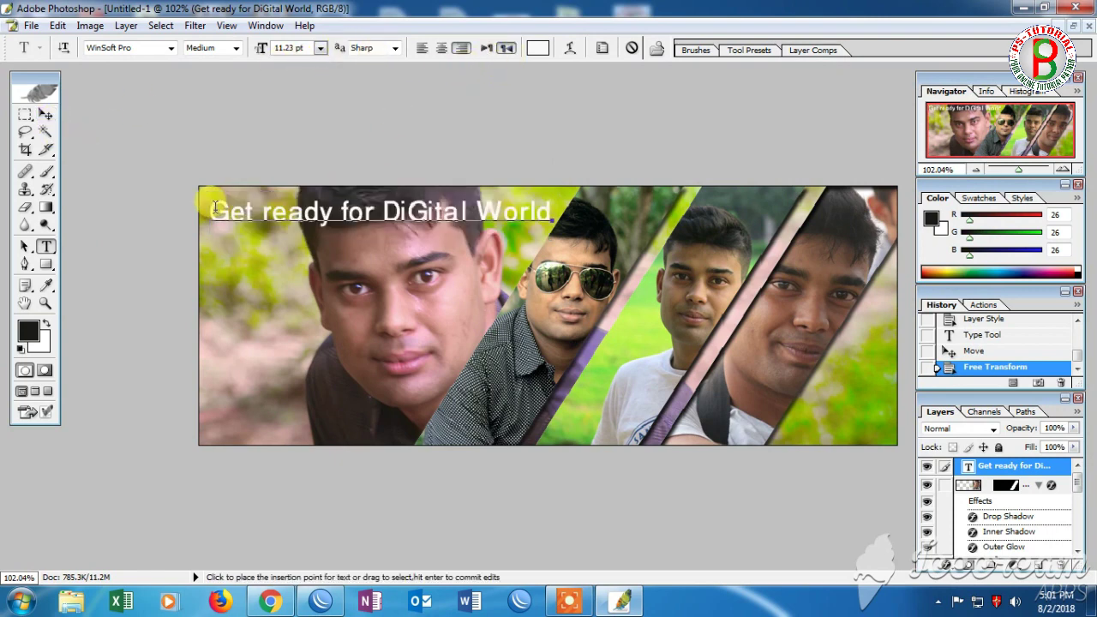
Step: Warp the headline with the Rise style, +50 bend, horizontal orientation, and commit the text
{"action": "left_click", "coordinate": [571, 50]}
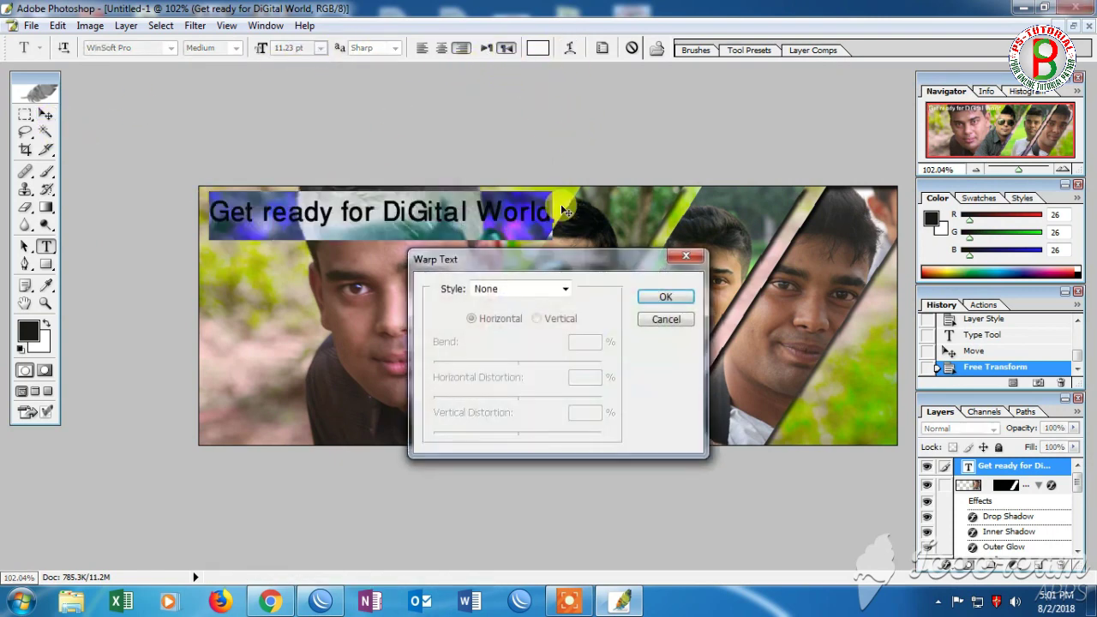
{"action": "left_click", "coordinate": [540, 291]}
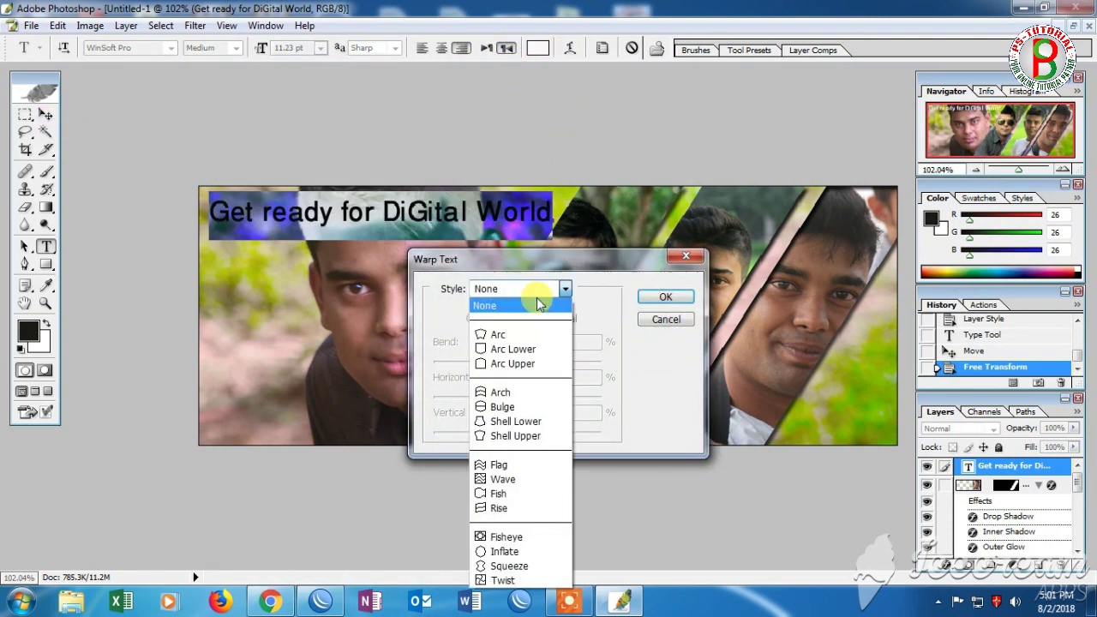
{"action": "left_click", "coordinate": [528, 508]}
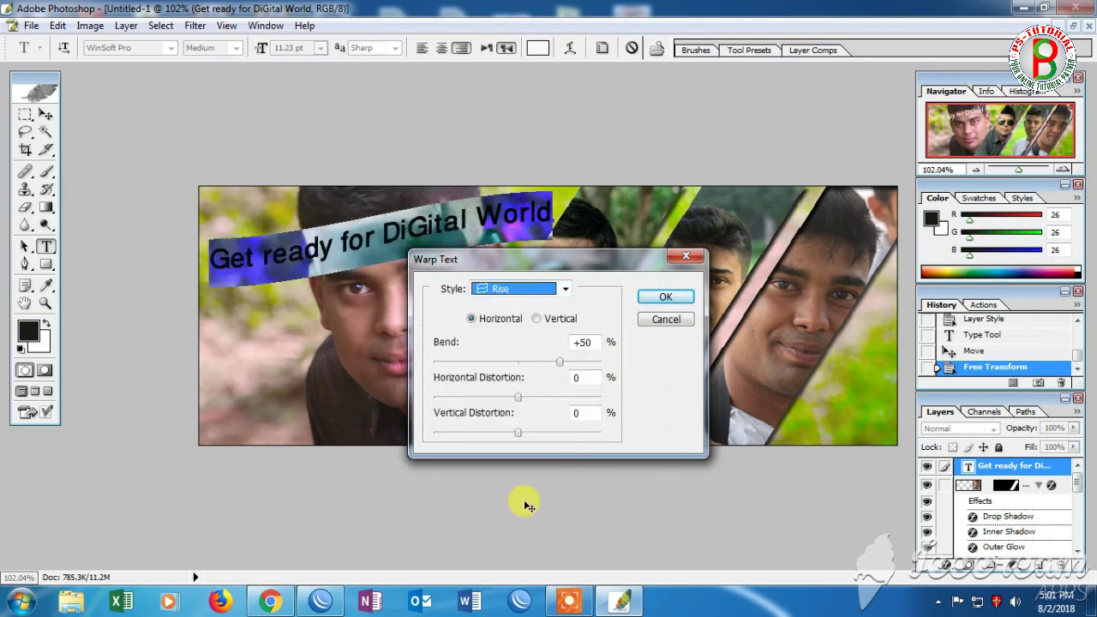
{"action": "left_click_drag", "start_coordinate": [558, 362], "coordinate": [559, 364]}
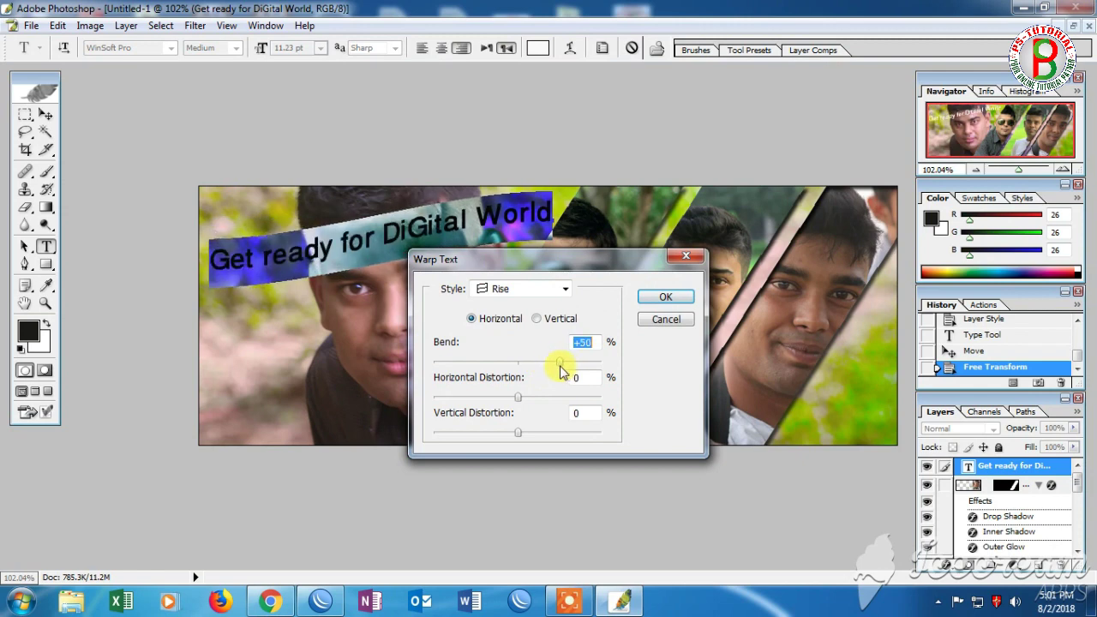
{"action": "left_click_drag", "start_coordinate": [521, 401], "coordinate": [529, 407]}
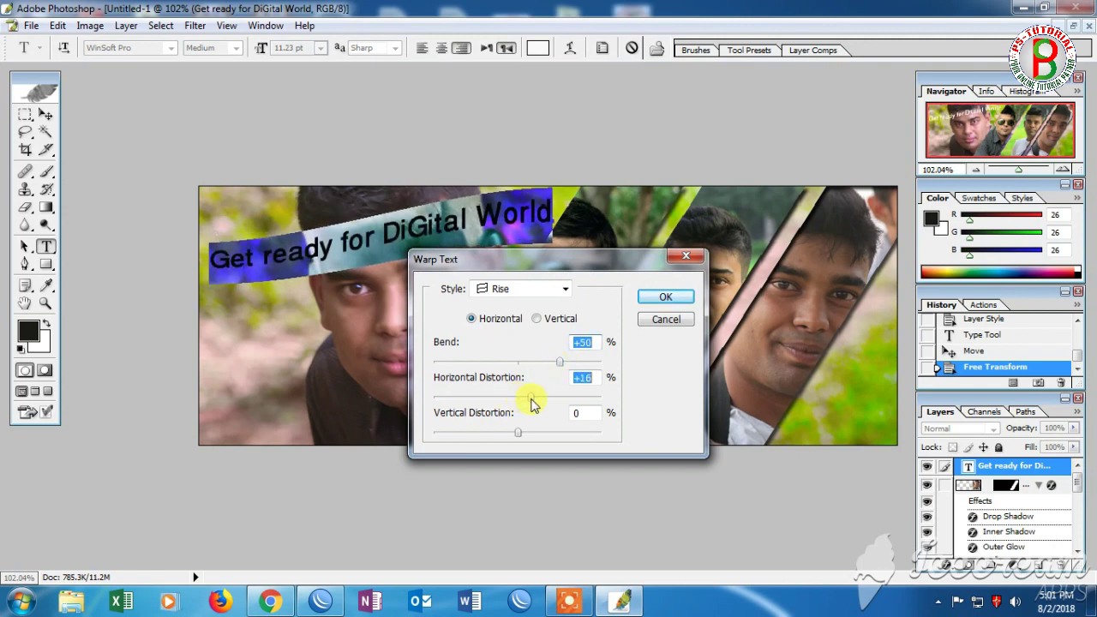
{"action": "type", "text": "0"}
{"action": "left_click", "coordinate": [537, 319]}
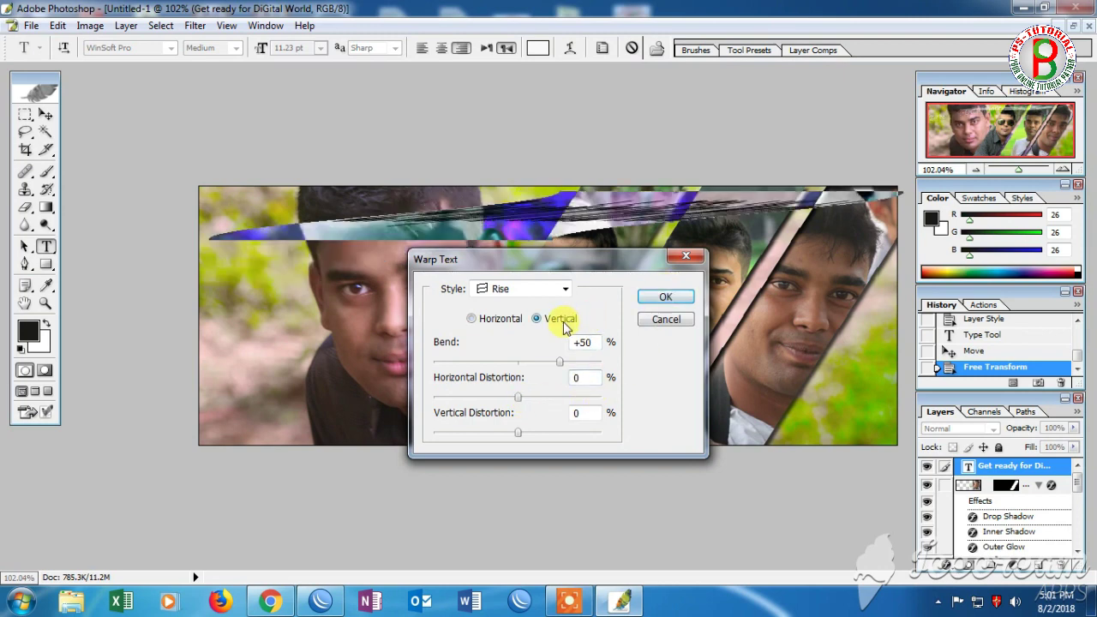
{"action": "left_click", "coordinate": [510, 319]}
{"action": "left_click", "coordinate": [669, 296]}
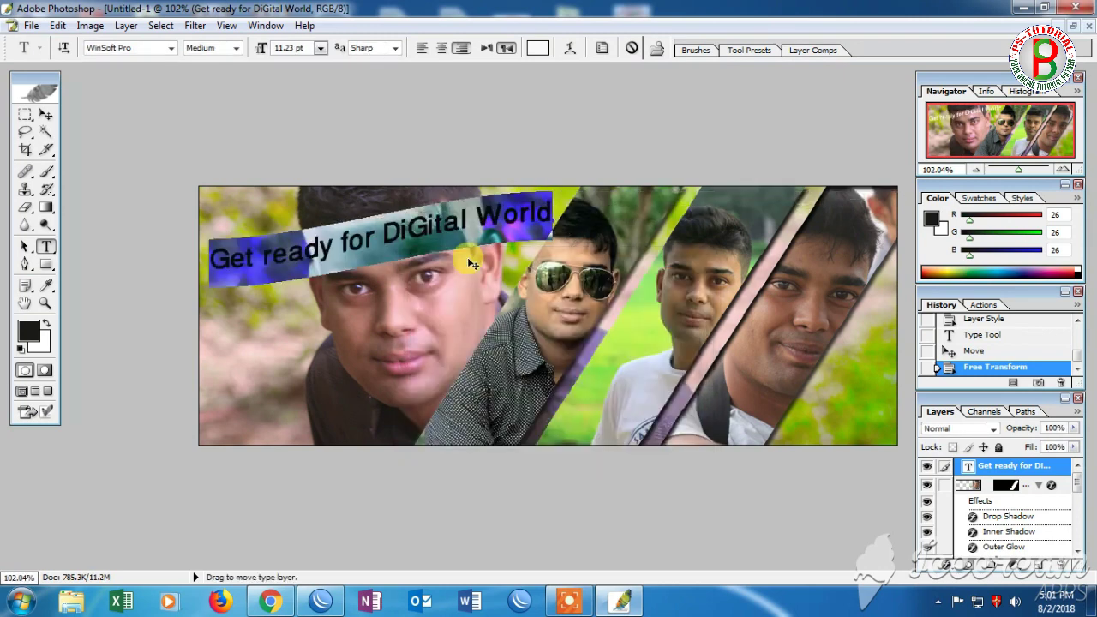
{"action": "left_click", "coordinate": [45, 114]}
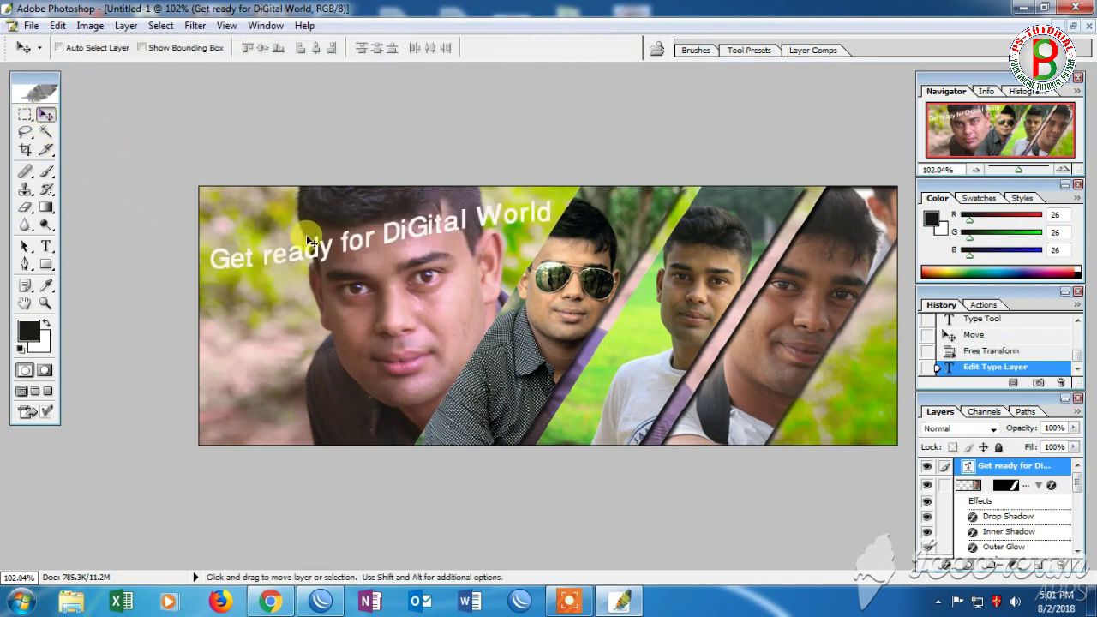
Step: Shift the curved headline slightly up-right, then set Layer 6 to Lighten blending at 61% opacity
{"action": "left_click_drag", "start_coordinate": [333, 244], "coordinate": [342, 239]}
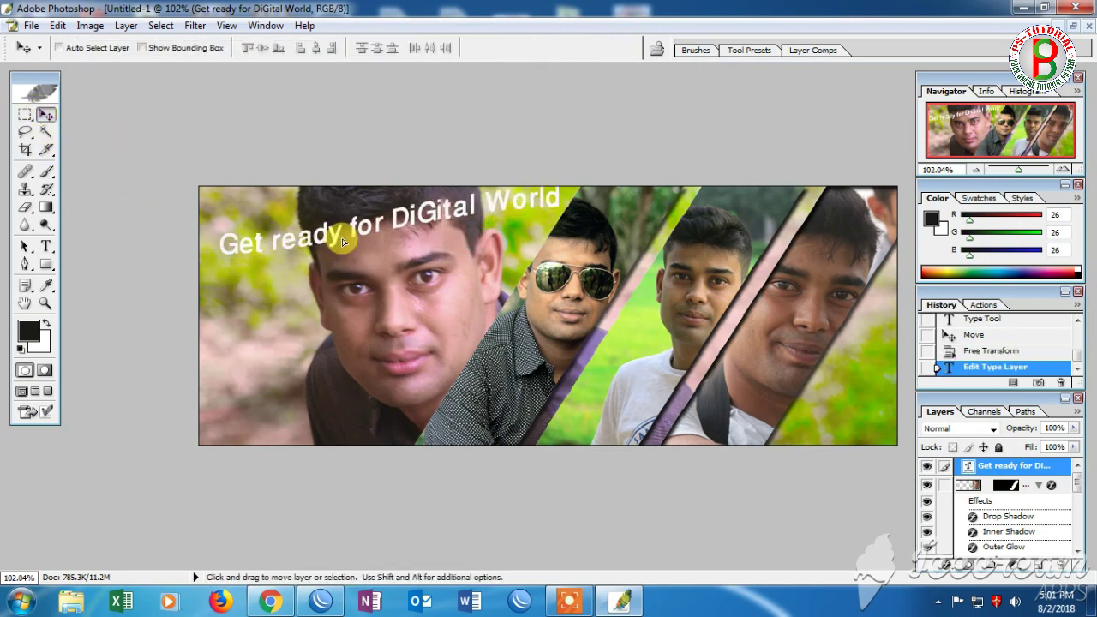
{"action": "left_click_drag", "start_coordinate": [1078, 484], "coordinate": [1081, 536]}
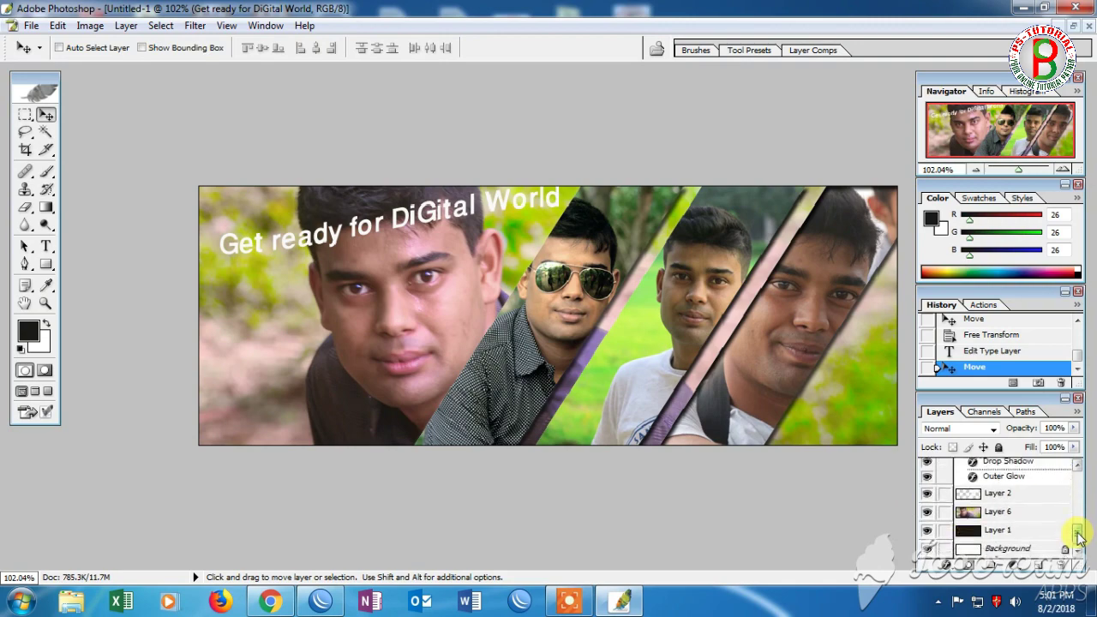
{"action": "left_click", "coordinate": [1012, 519]}
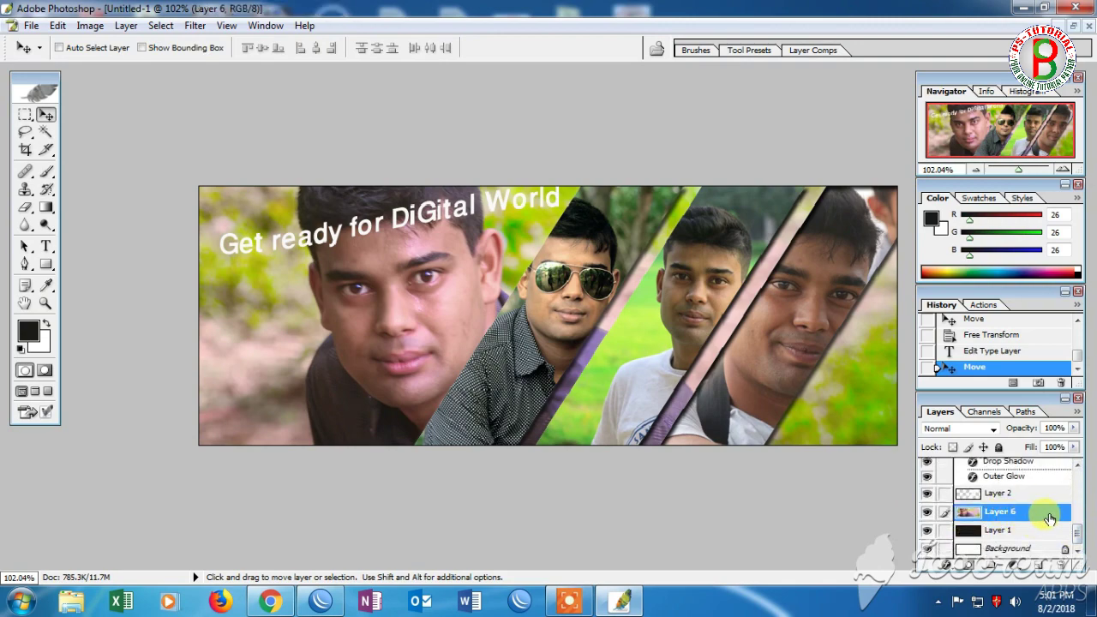
{"action": "double_click", "coordinate": [1041, 515]}
{"action": "left_click_drag", "start_coordinate": [304, 203], "coordinate": [796, 234]}
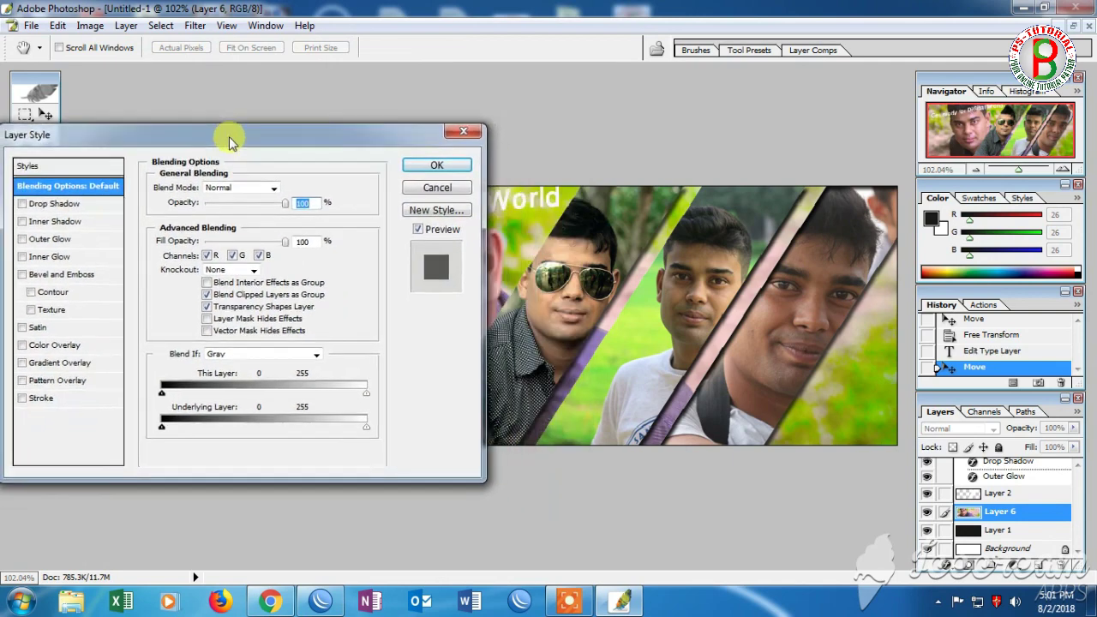
{"action": "left_click", "coordinate": [823, 281]}
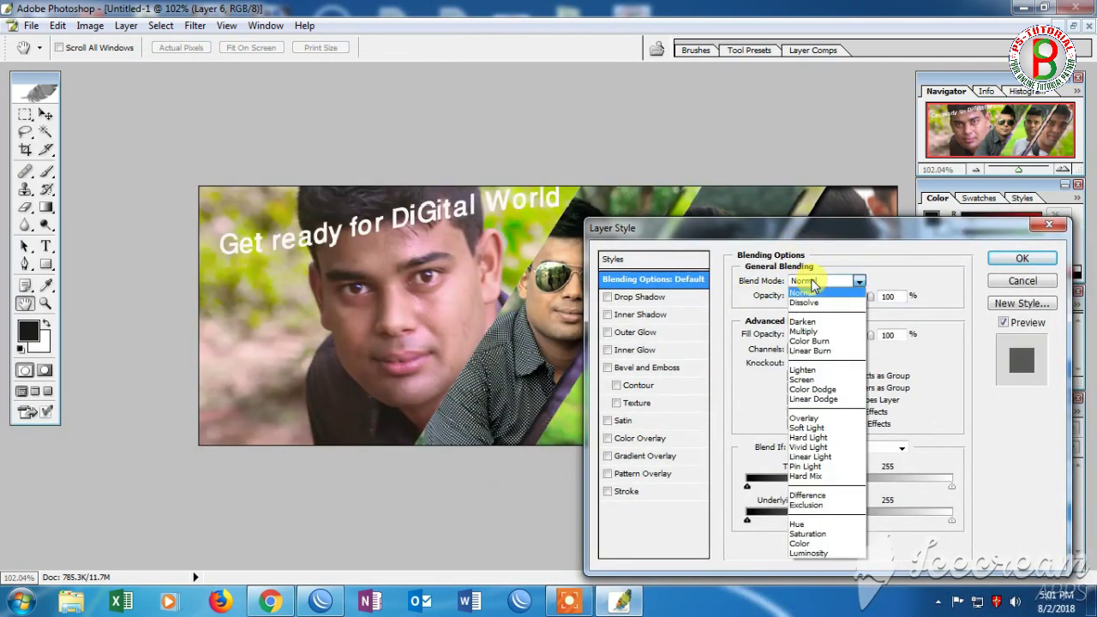
{"action": "left_click", "coordinate": [824, 330]}
{"action": "left_click", "coordinate": [818, 282]}
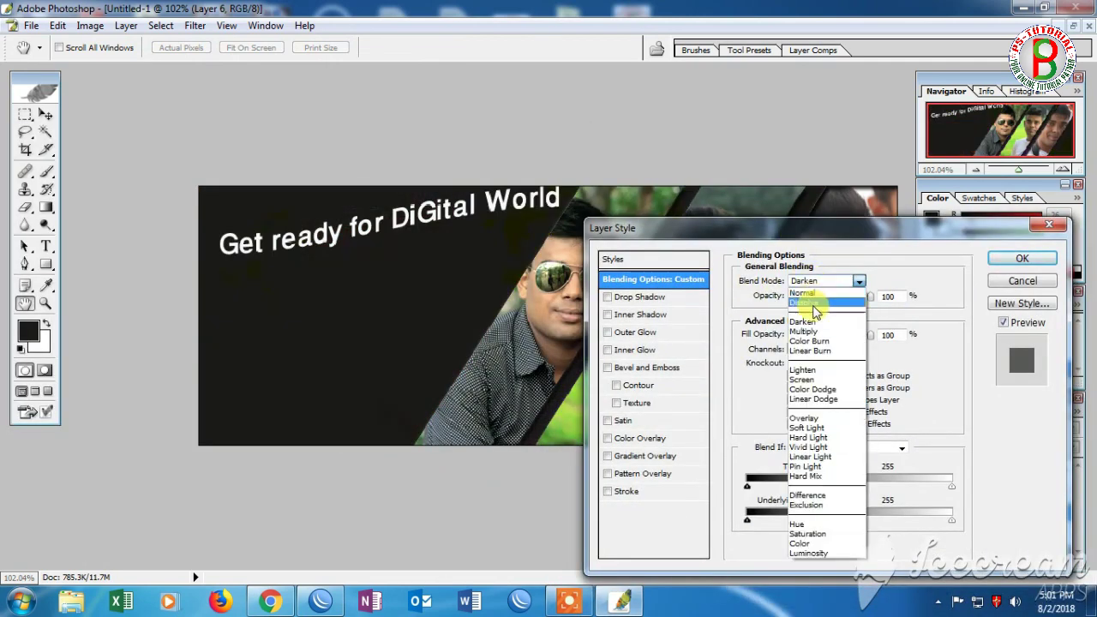
{"action": "left_click", "coordinate": [798, 331]}
{"action": "left_click", "coordinate": [813, 283]}
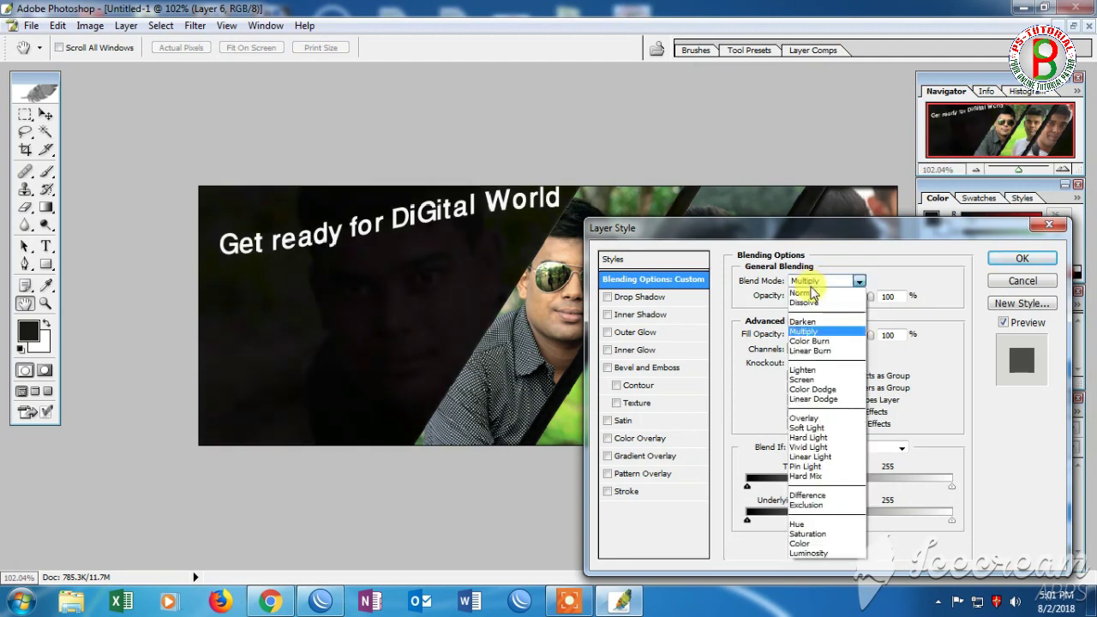
{"action": "left_click", "coordinate": [828, 378]}
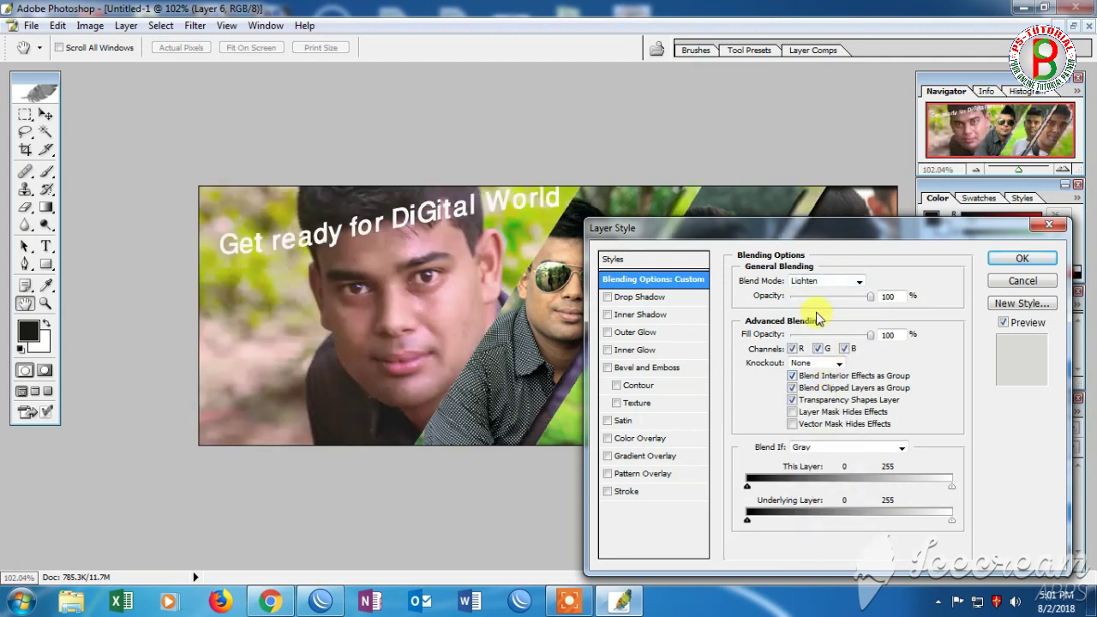
{"action": "left_click_drag", "start_coordinate": [868, 297], "coordinate": [833, 309]}
{"action": "left_click_drag", "start_coordinate": [793, 228], "coordinate": [652, 206]}
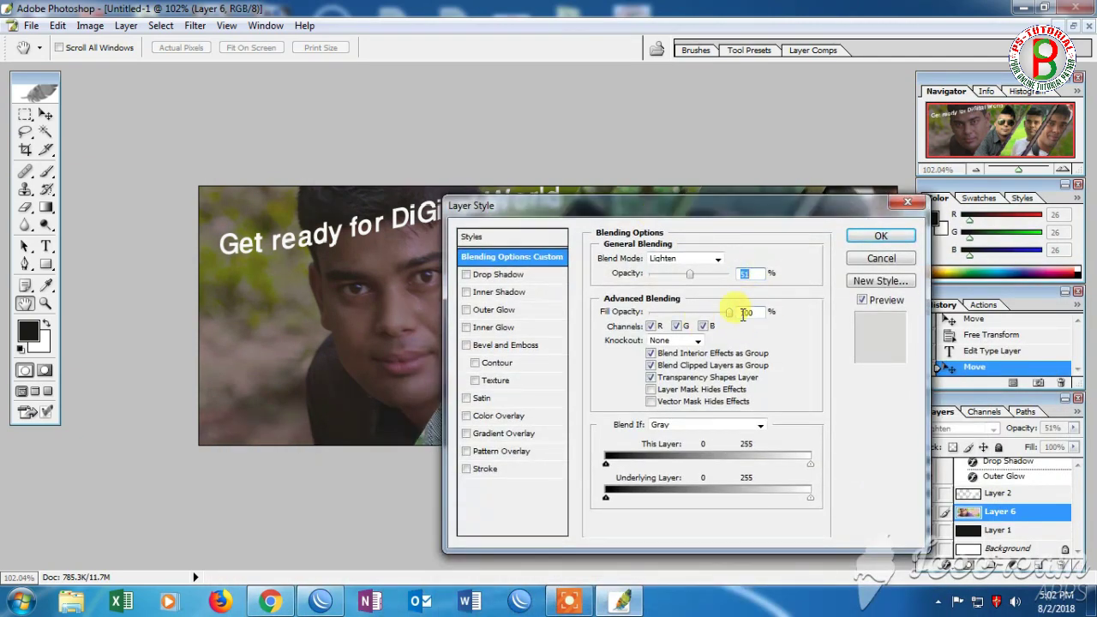
{"action": "double_click", "coordinate": [744, 314]}
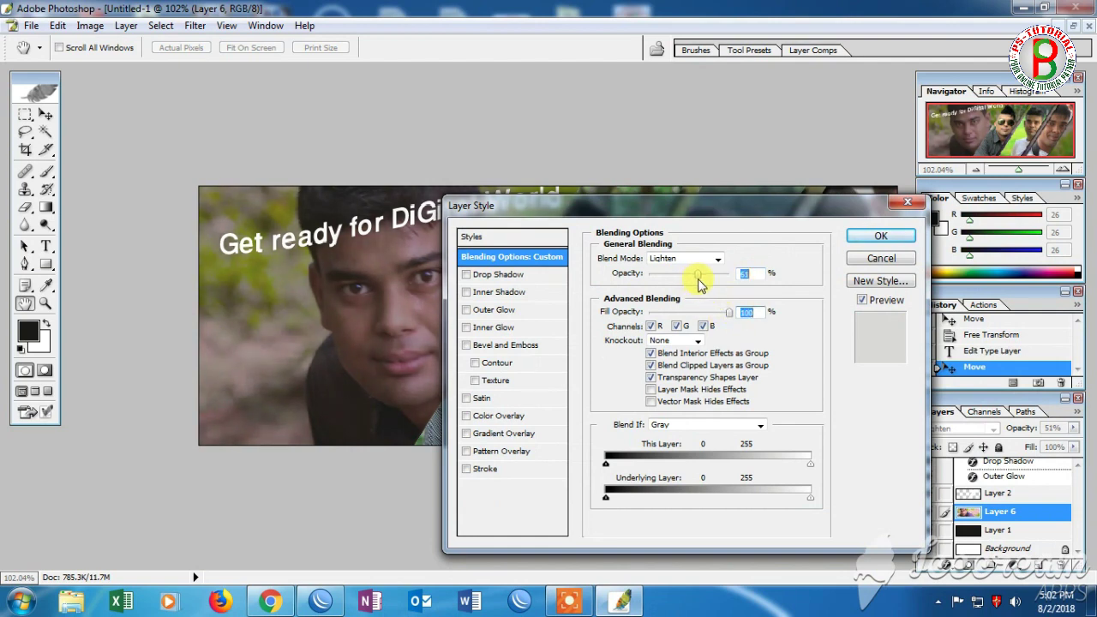
{"action": "left_click", "coordinate": [879, 237]}
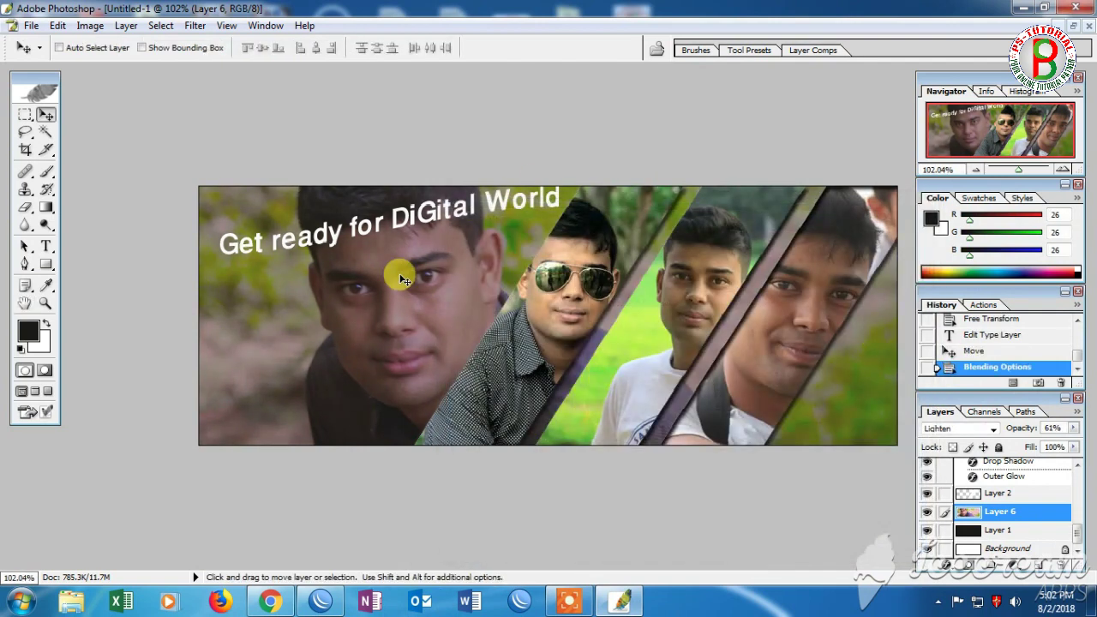
Step: Save the banner to the Desktop as JPEG 'cover 2' at maximum quality 12
{"action": "left_click", "coordinate": [30, 26]}
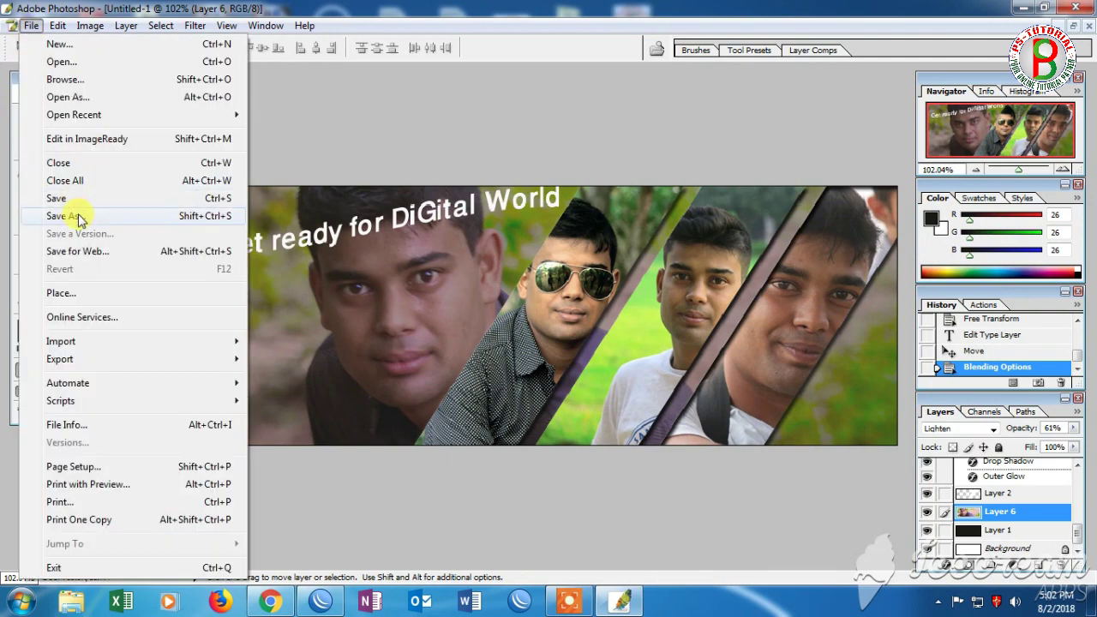
{"action": "left_click", "coordinate": [12, 215]}
{"action": "left_click", "coordinate": [365, 146]}
{"action": "left_click", "coordinate": [569, 338]}
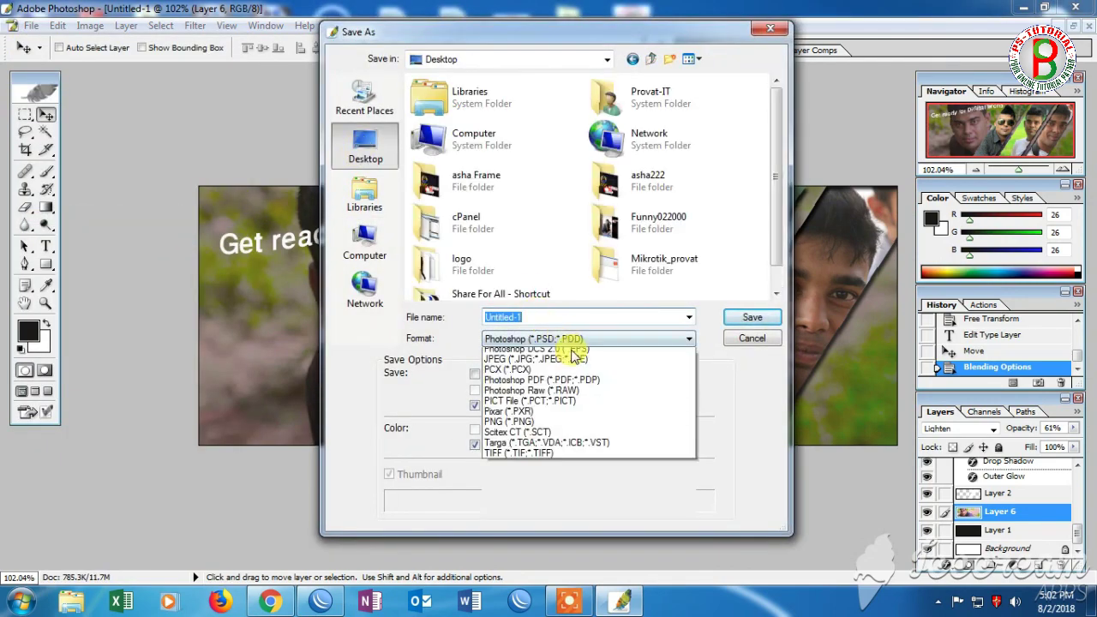
{"action": "left_click", "coordinate": [549, 421]}
{"action": "double_click", "coordinate": [547, 317]}
{"action": "type", "text": "cover"}
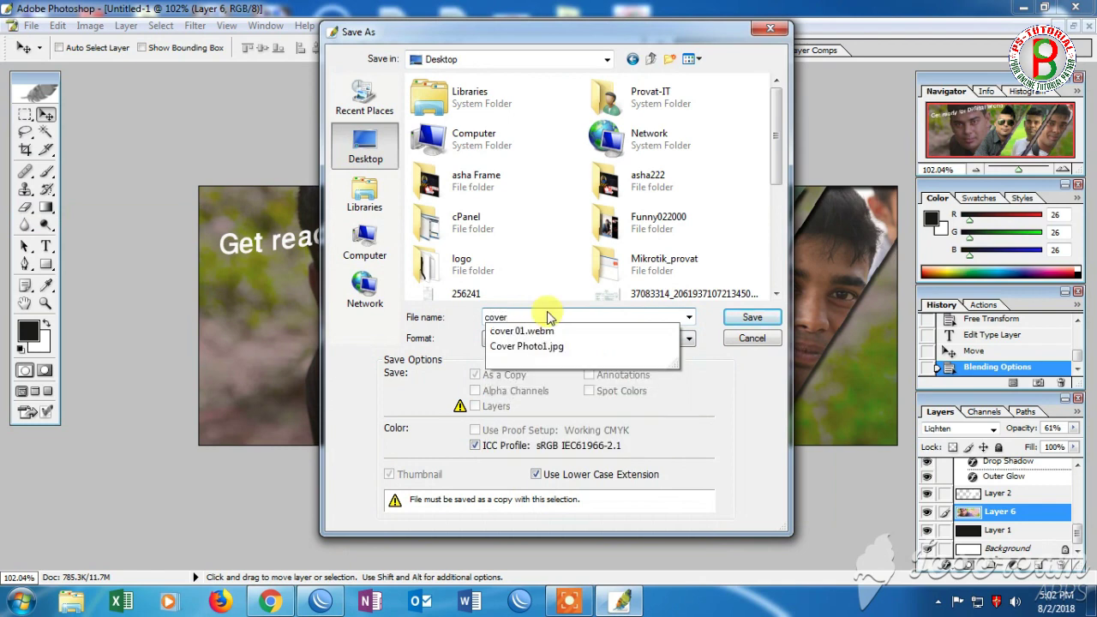
{"action": "type", "text": " 2"}
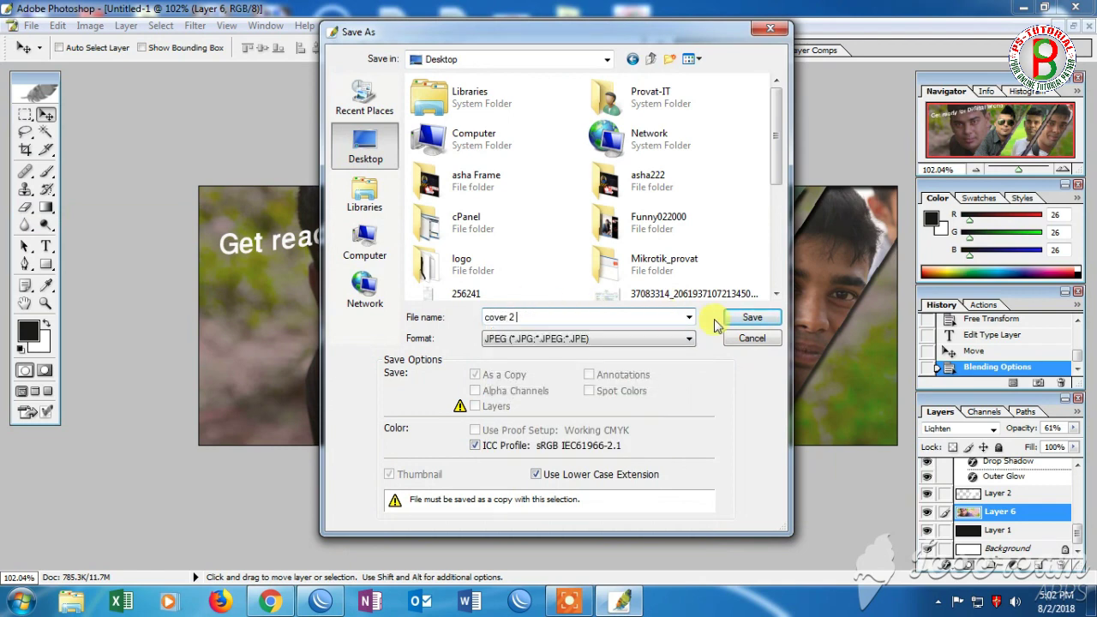
{"action": "left_click", "coordinate": [746, 319]}
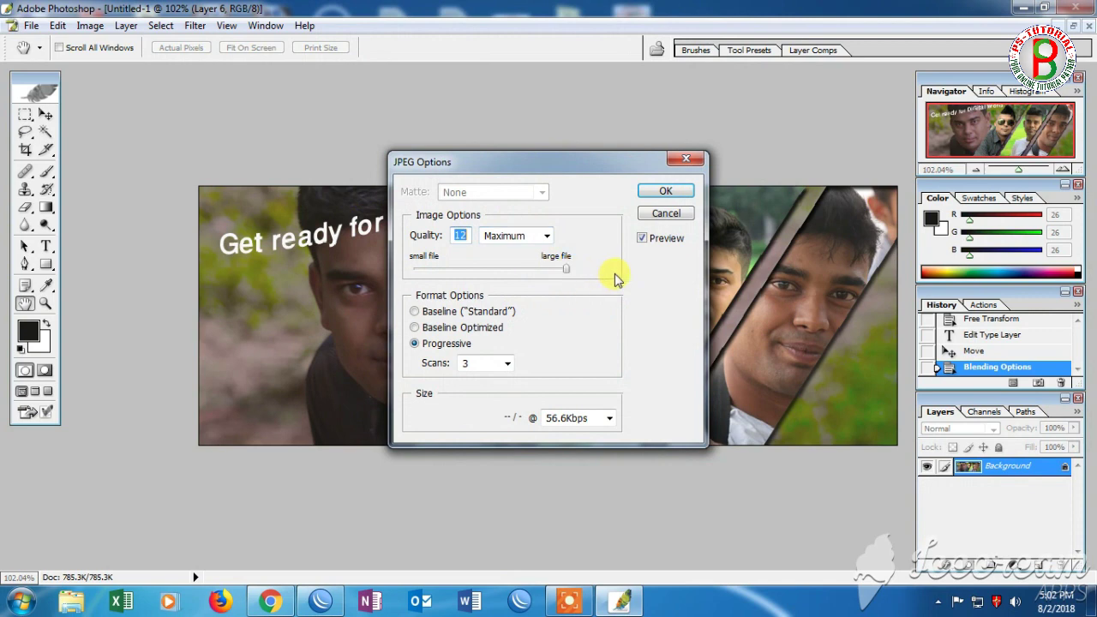
{"action": "left_click", "coordinate": [648, 191]}
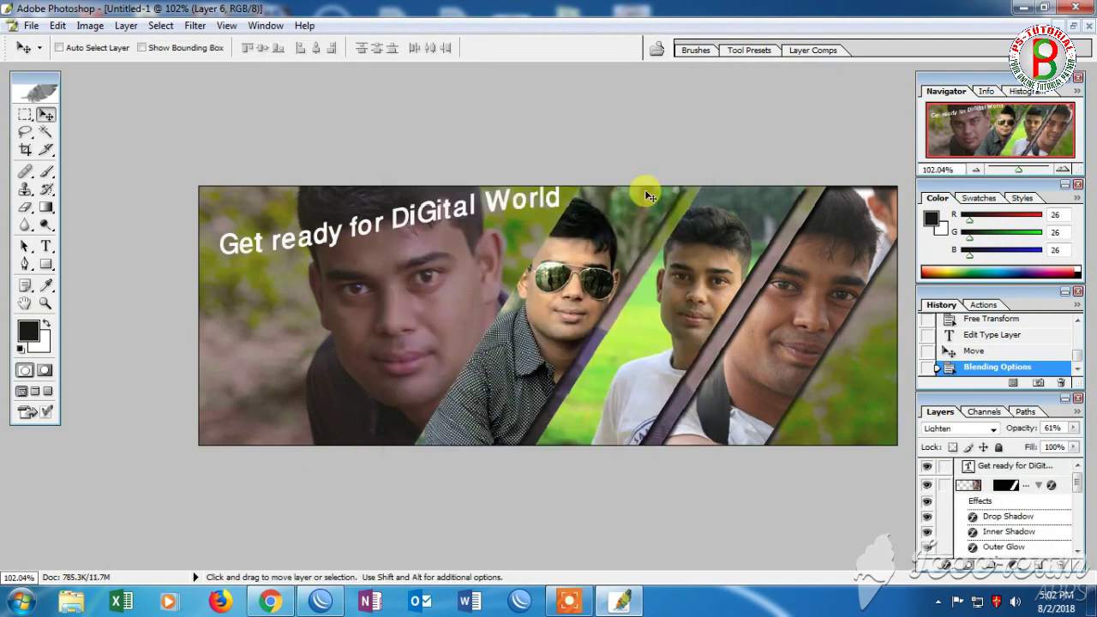
Step: Close the banner document without saving the layered version and quit Photoshop
{"action": "left_click", "coordinate": [1089, 26]}
{"action": "left_click", "coordinate": [551, 237]}
{"action": "key", "text": "ctrl+q"}
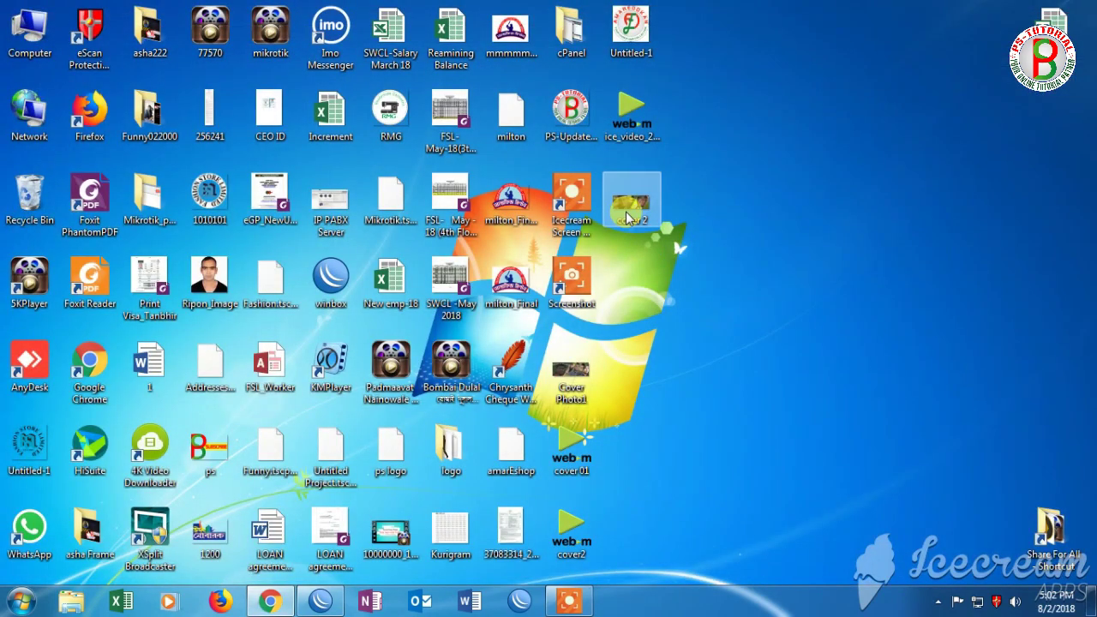
Step: Open cover 2 in Windows Photo Viewer, zoom to inspect the banner, and close the viewer
{"action": "double_click", "coordinate": [628, 219]}
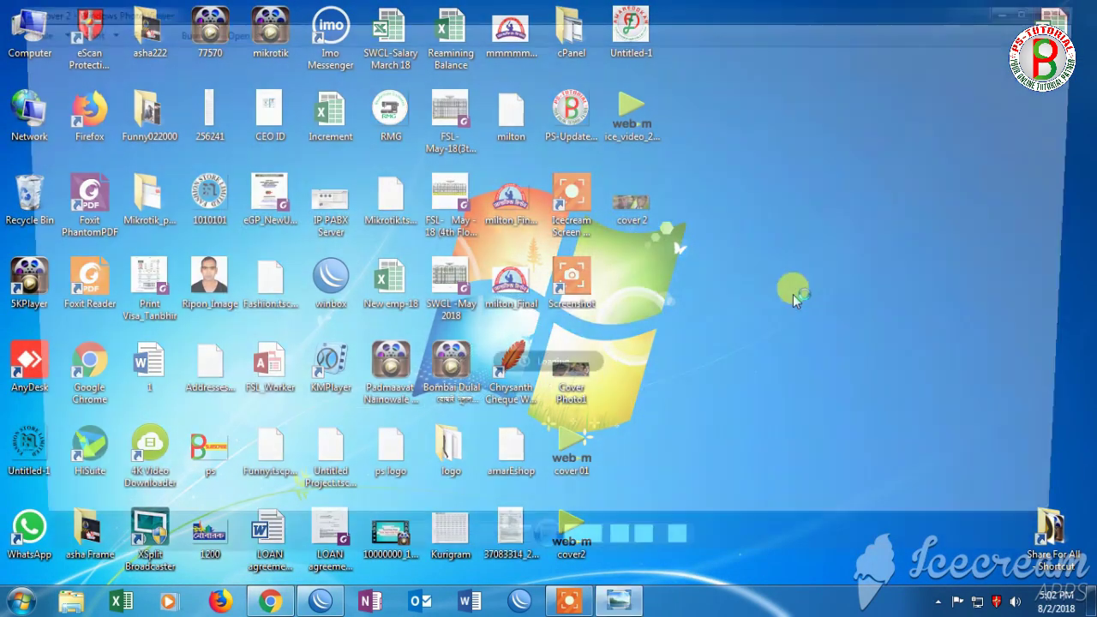
{"action": "scroll", "coordinate": [444, 246], "scroll_direction": "up", "scroll_amount": 1}
{"action": "scroll", "coordinate": [577, 272], "scroll_direction": "up", "scroll_amount": 2}
{"action": "scroll", "coordinate": [577, 272], "scroll_direction": "down", "scroll_amount": 3}
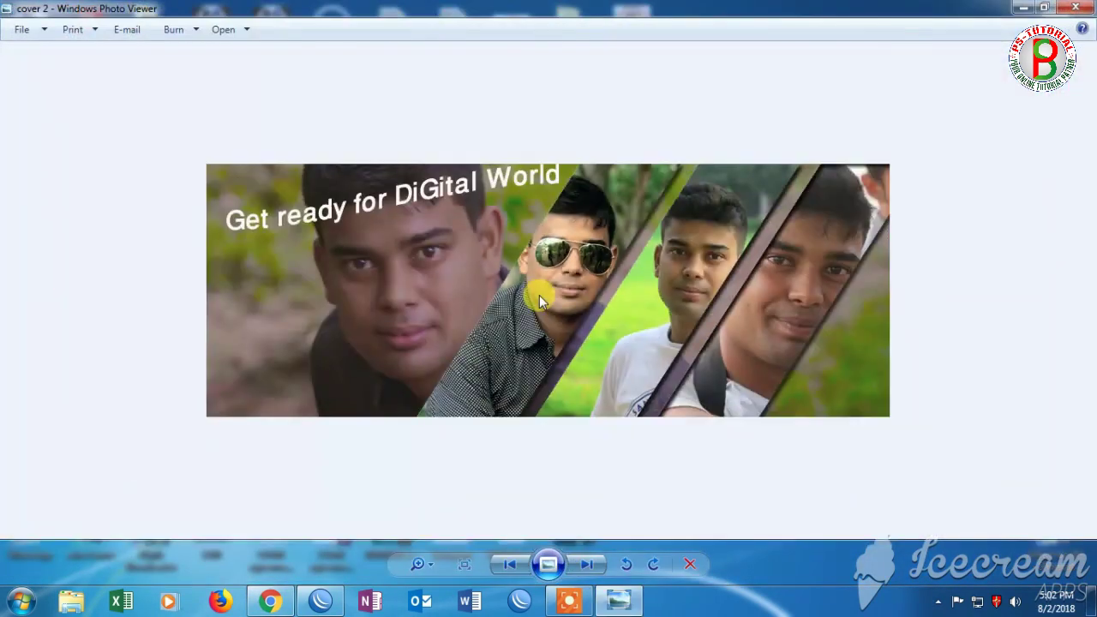
{"action": "left_click", "coordinate": [1076, 8]}
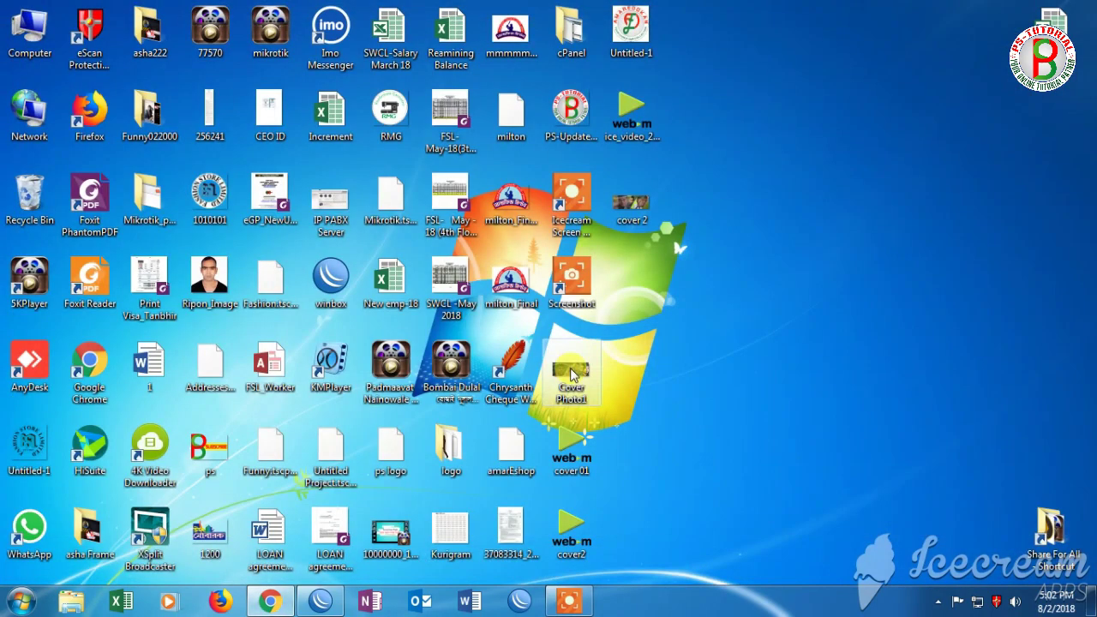